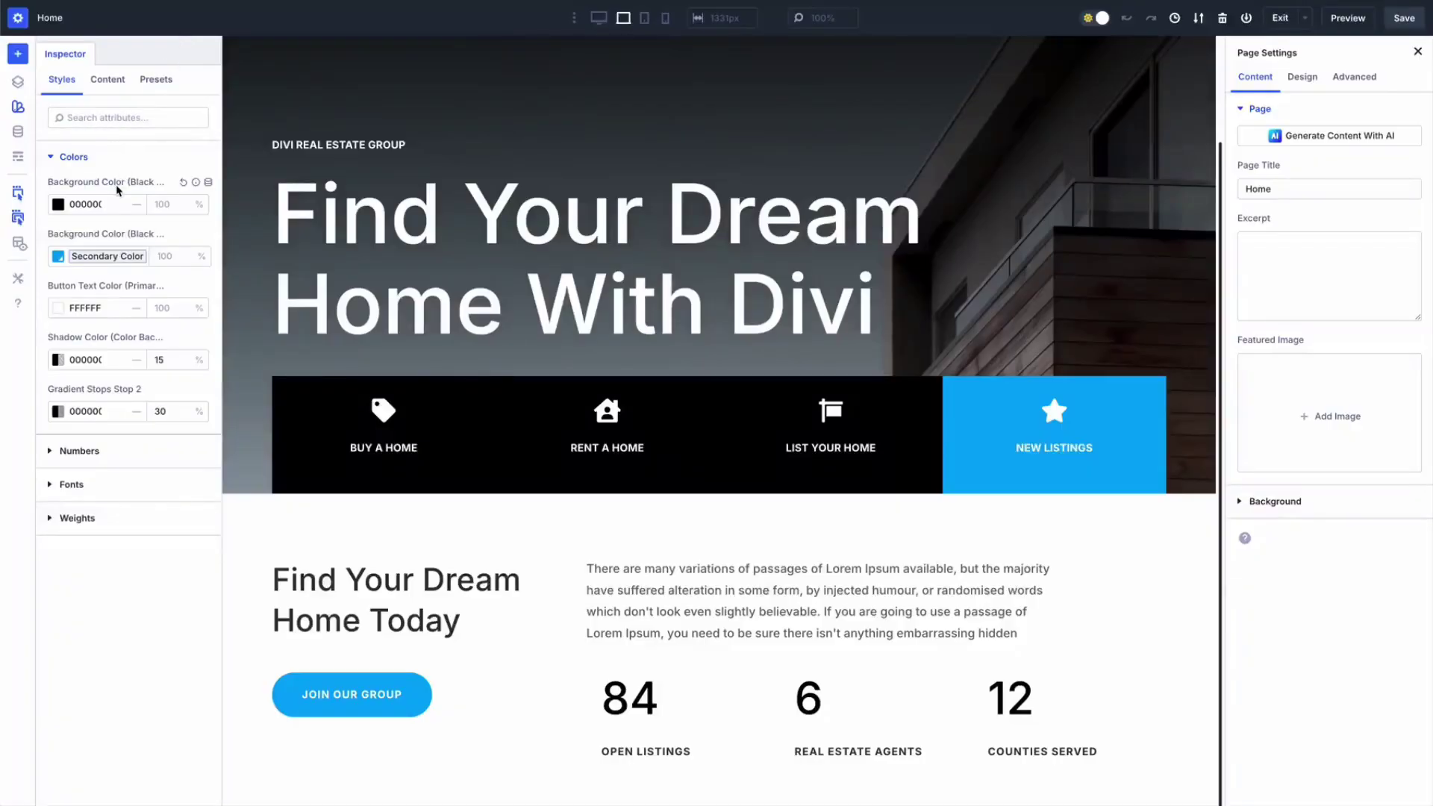
Swap the cyan Secondary Color background for the green Primary Color and update all presets using it.
click(99, 257)
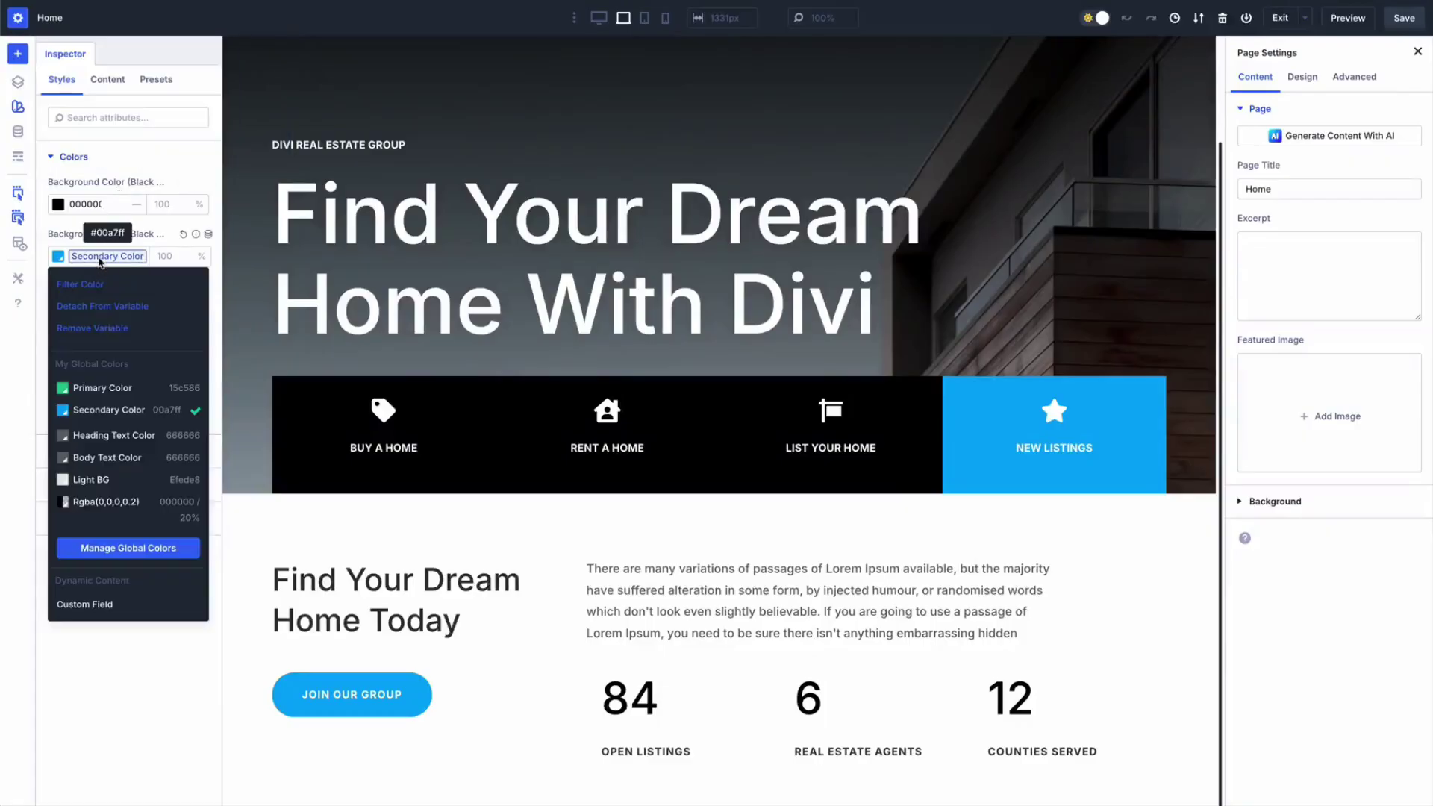
click(116, 388)
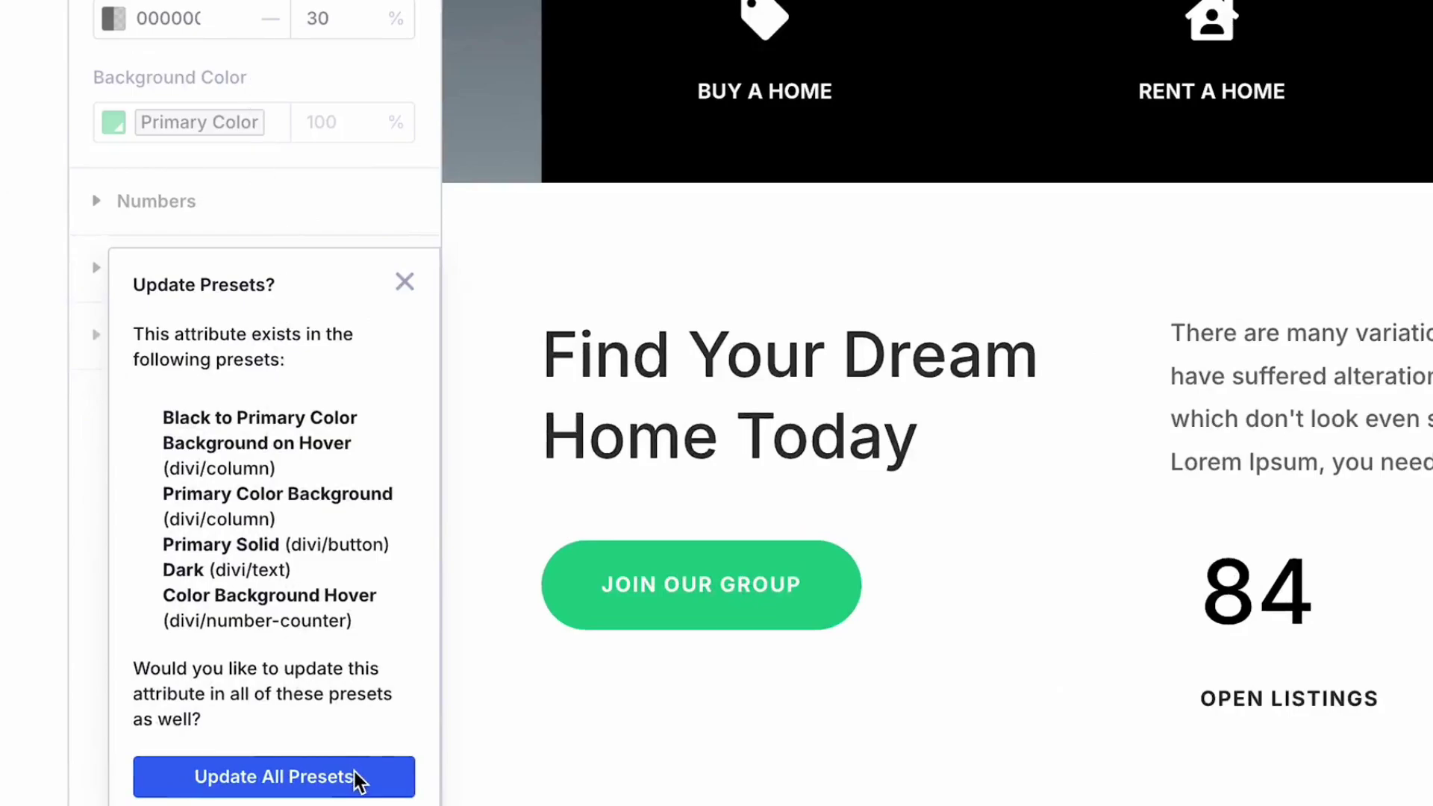
click(357, 779)
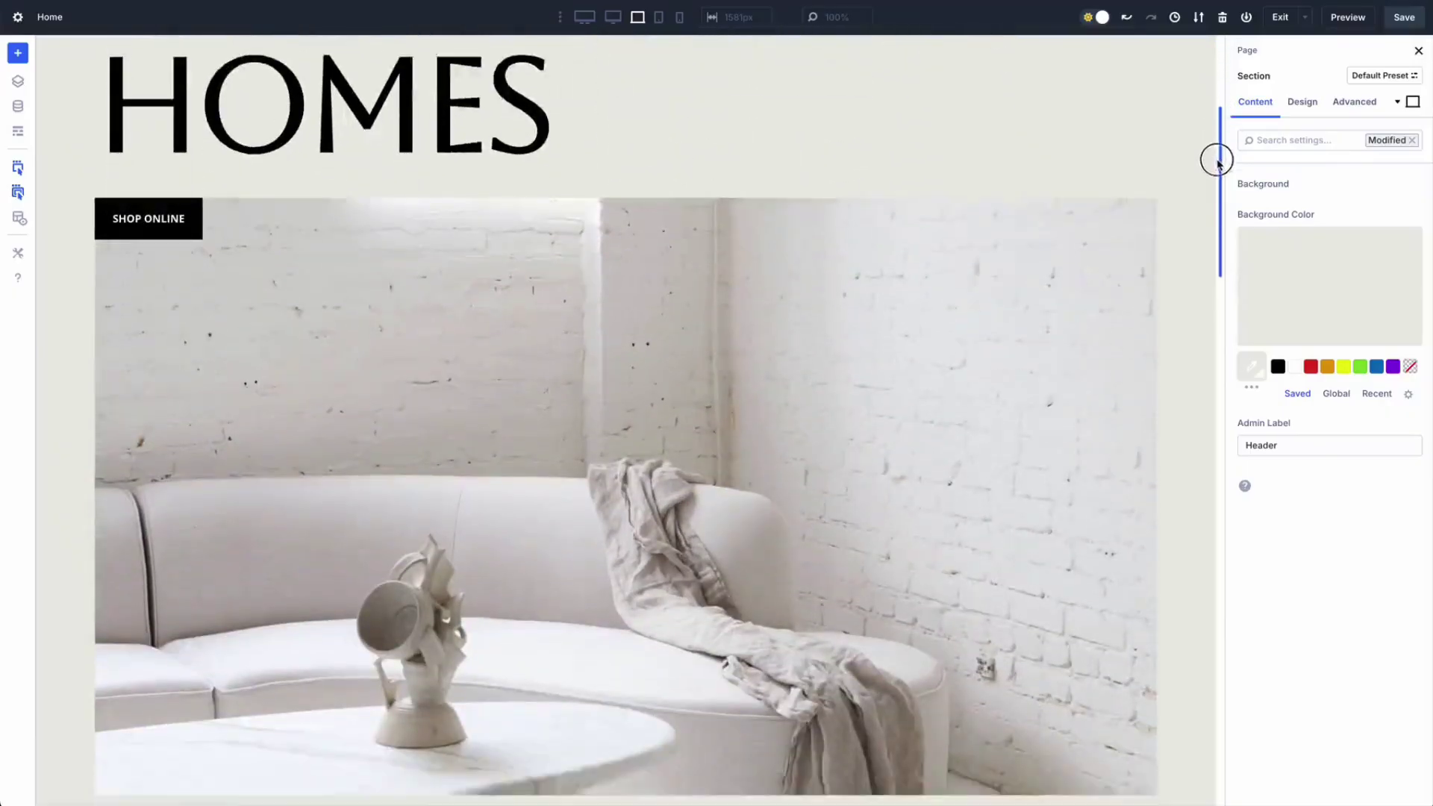
Find and replace the New Arrivals H2 font Aboreto with the global Titles font page-wide.
drag(1216, 156, 1196, 423)
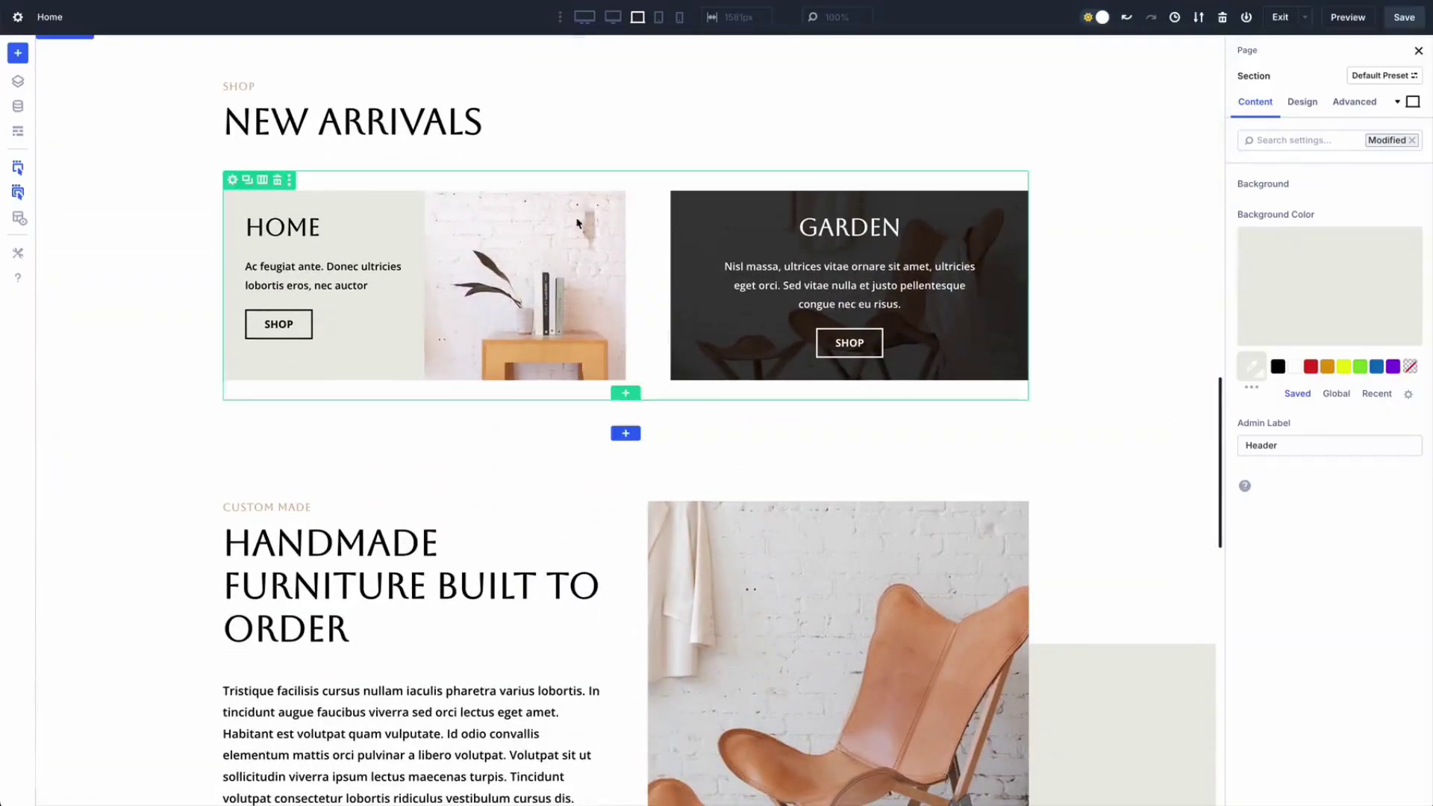
click(425, 134)
click(1302, 102)
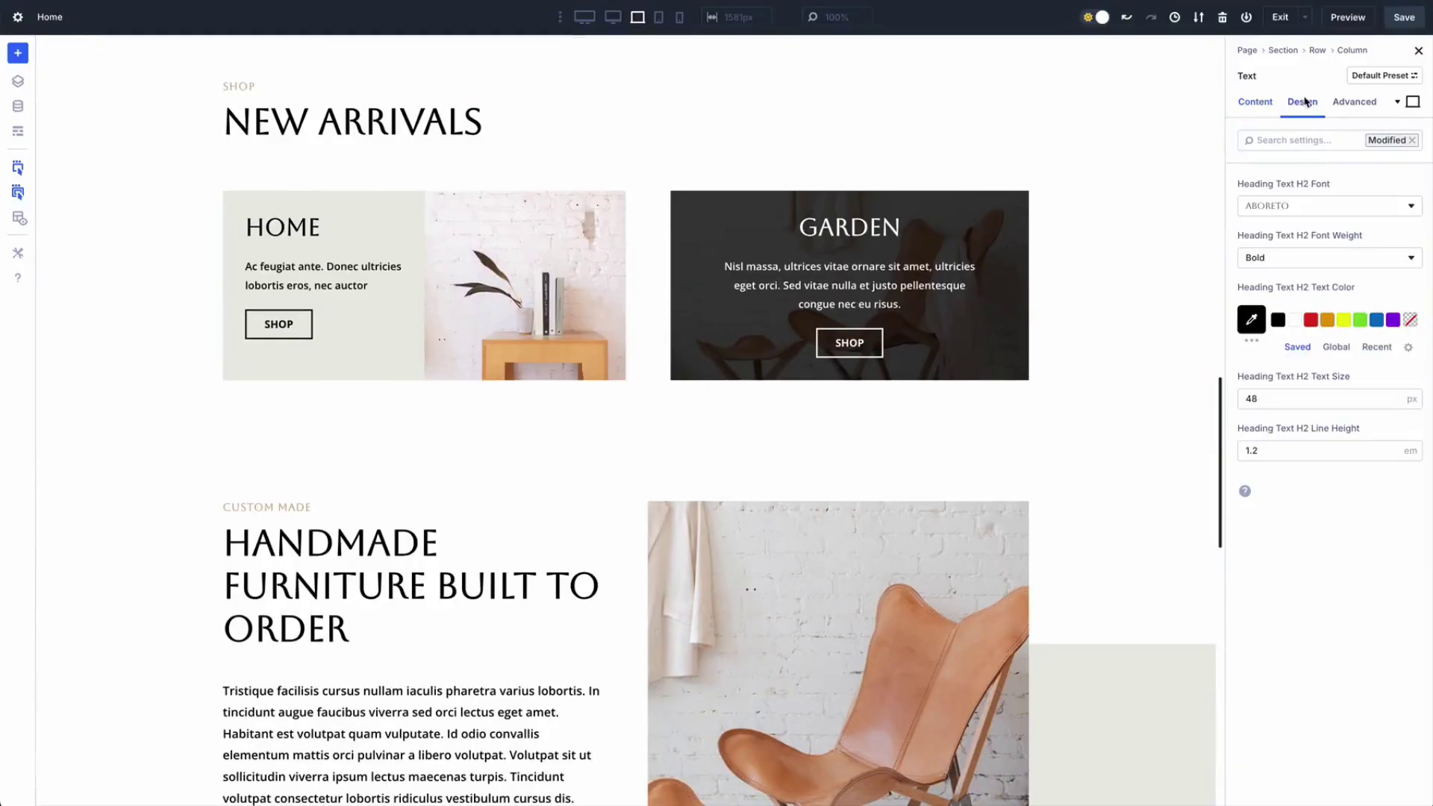
right_click(1305, 190)
click(1191, 270)
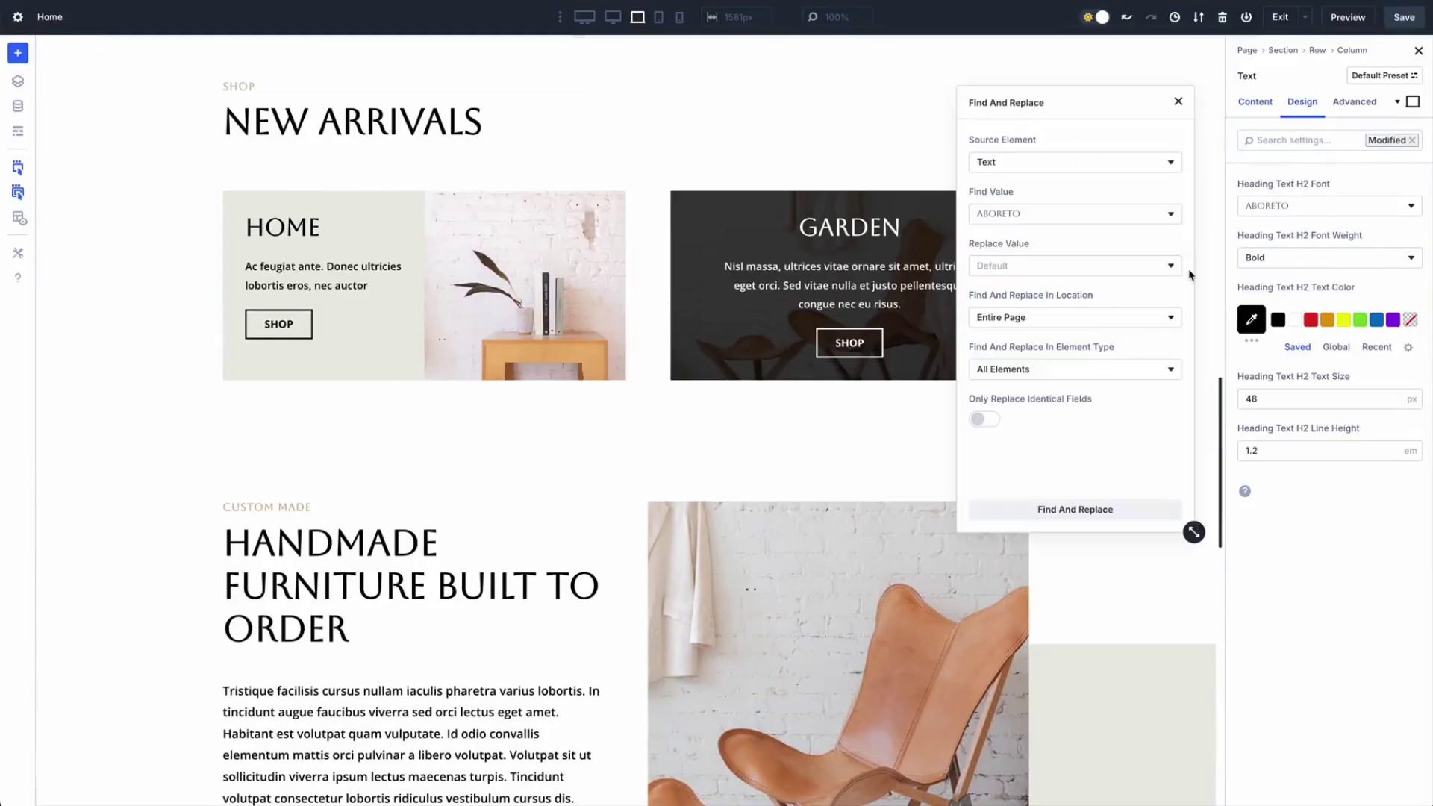
click(1179, 244)
click(1035, 290)
click(1106, 515)
click(1107, 513)
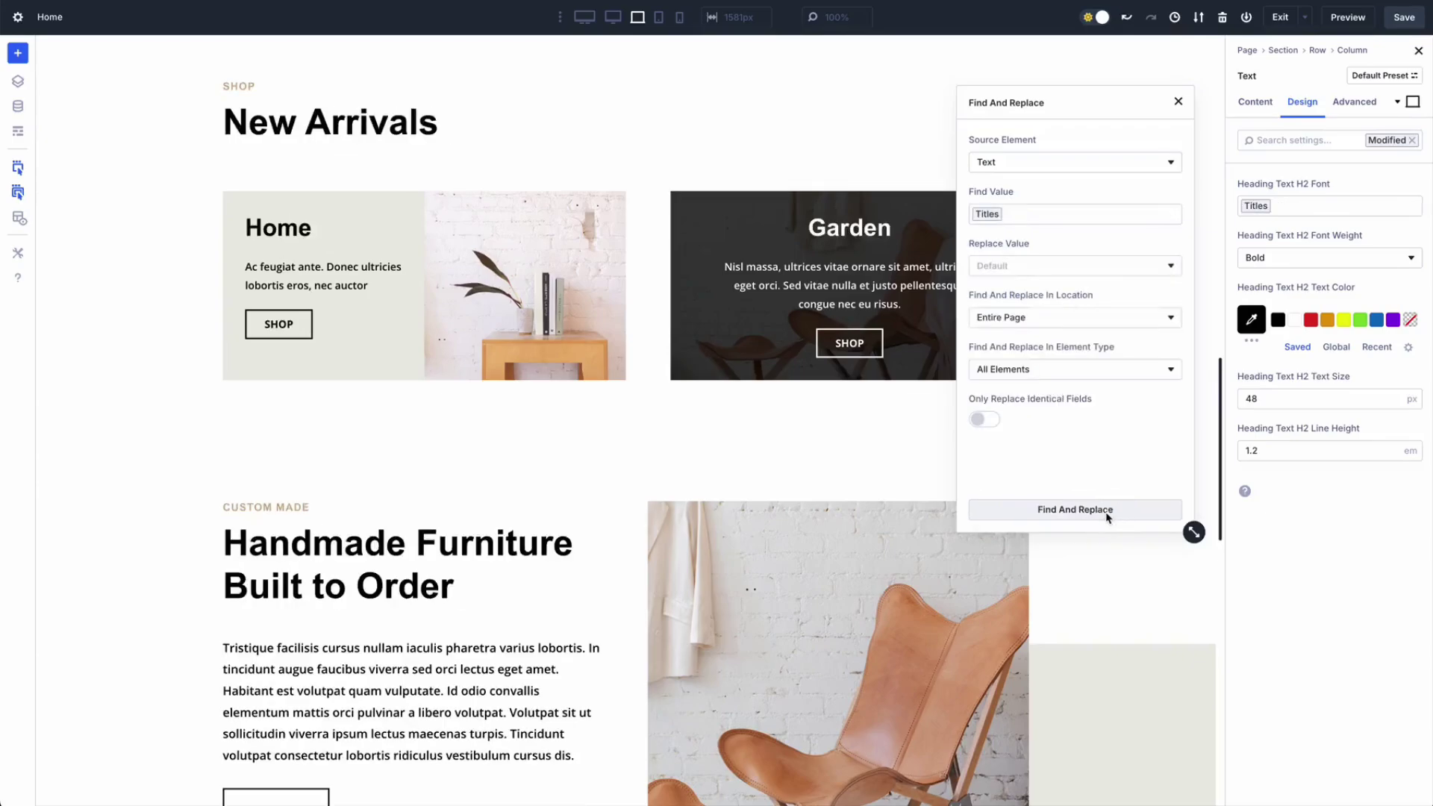
drag(1219, 508, 1221, 179)
click(1178, 102)
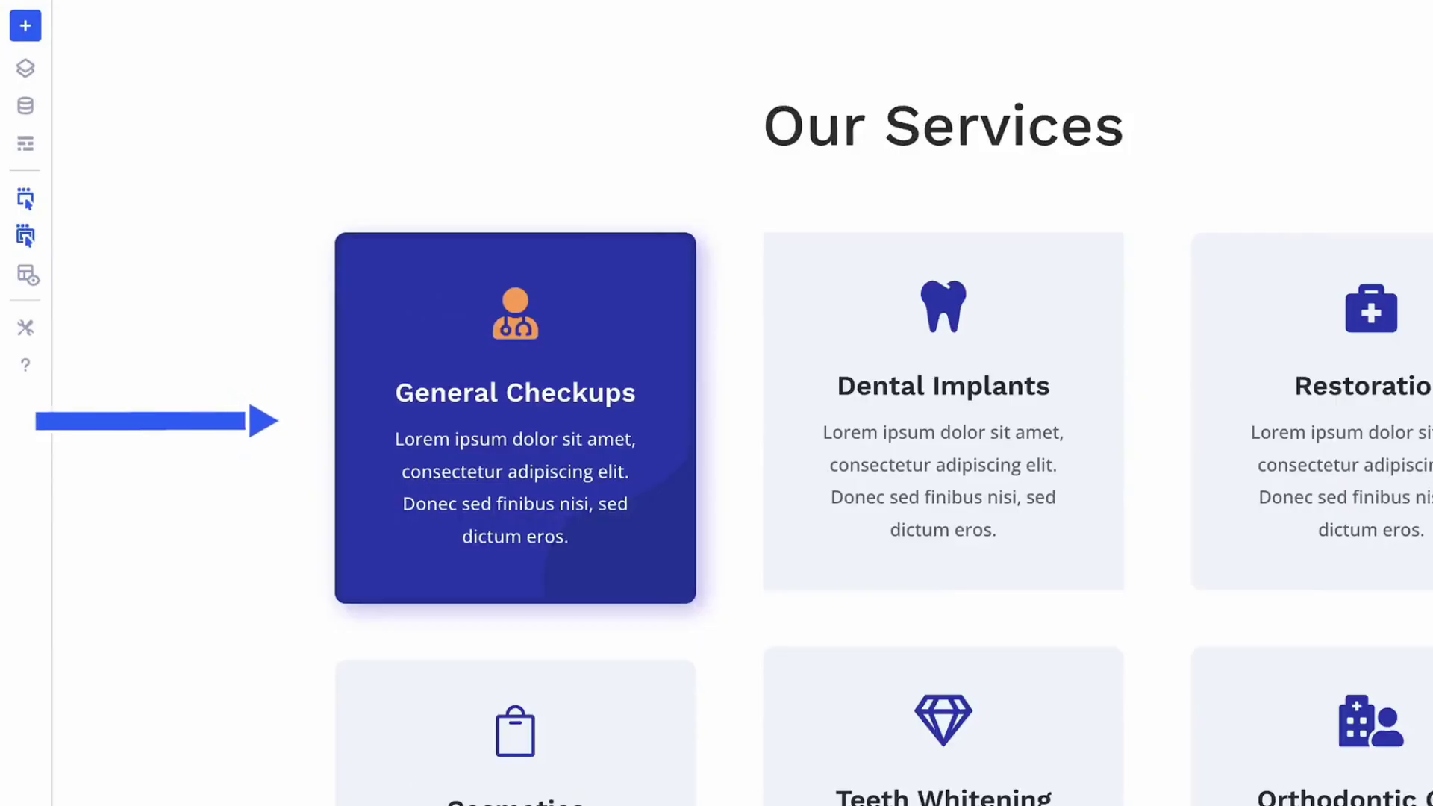
Extend all General Checkups blurb attributes to the other blurbs in the current row.
right_click(617, 415)
mouse_move(709, 712)
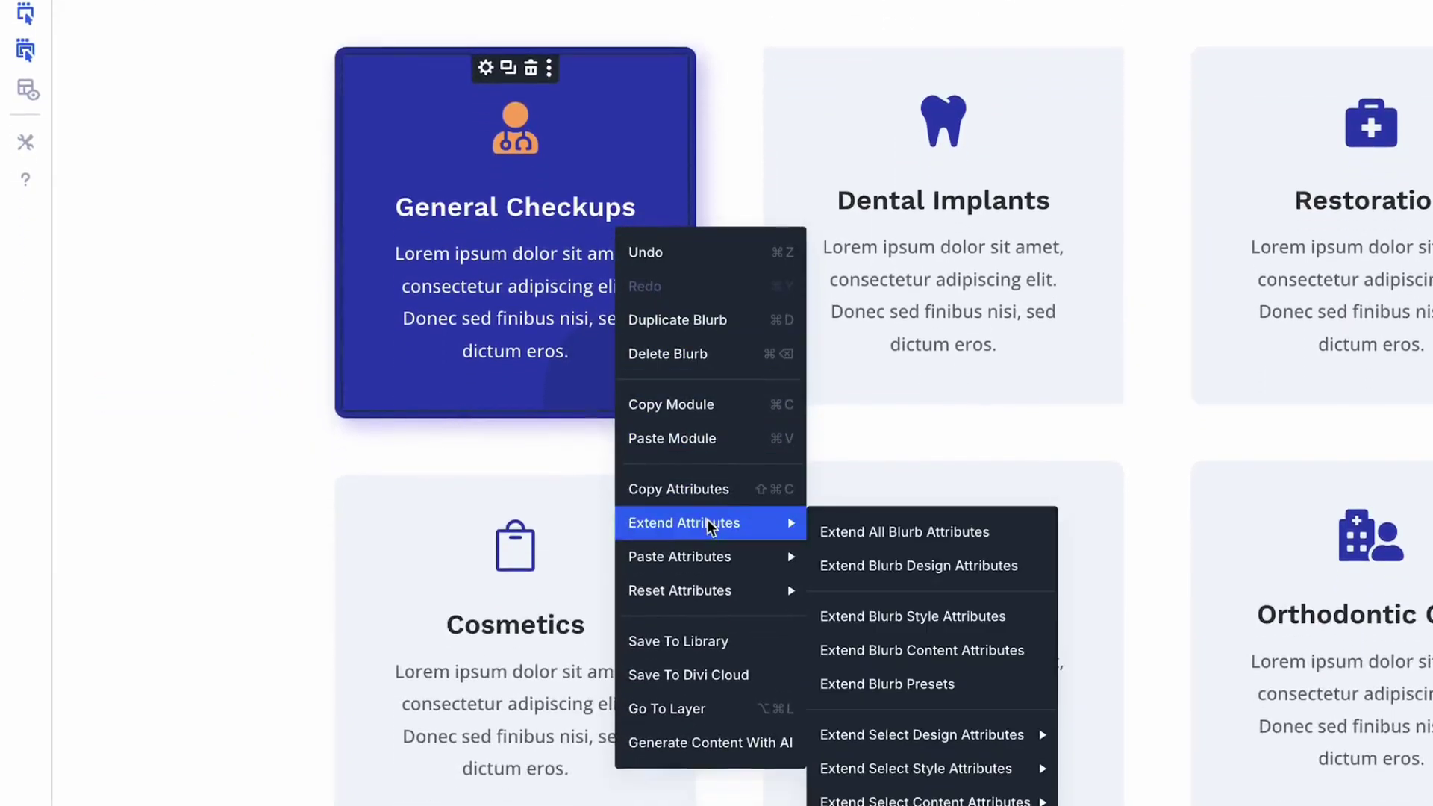
click(906, 532)
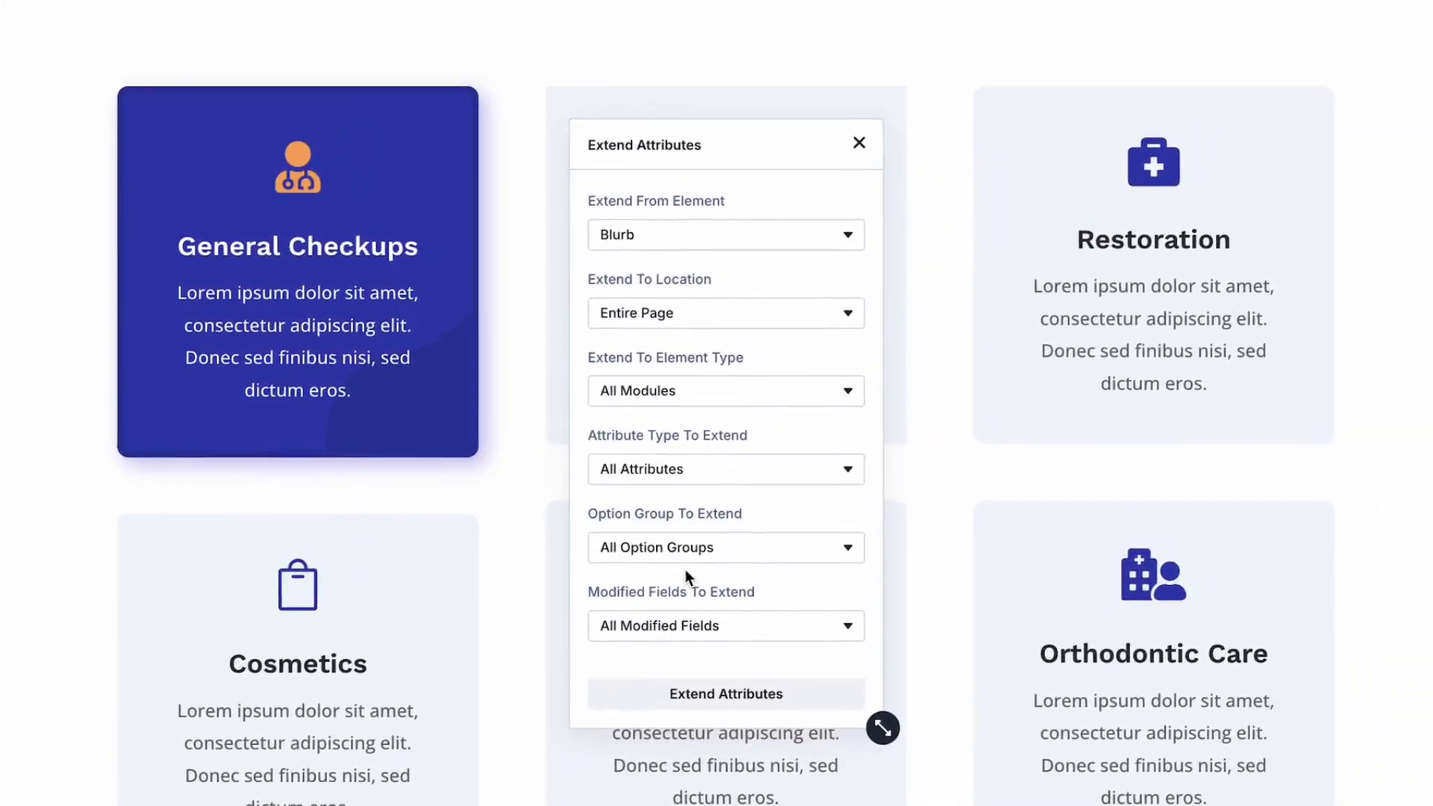
click(781, 315)
click(737, 384)
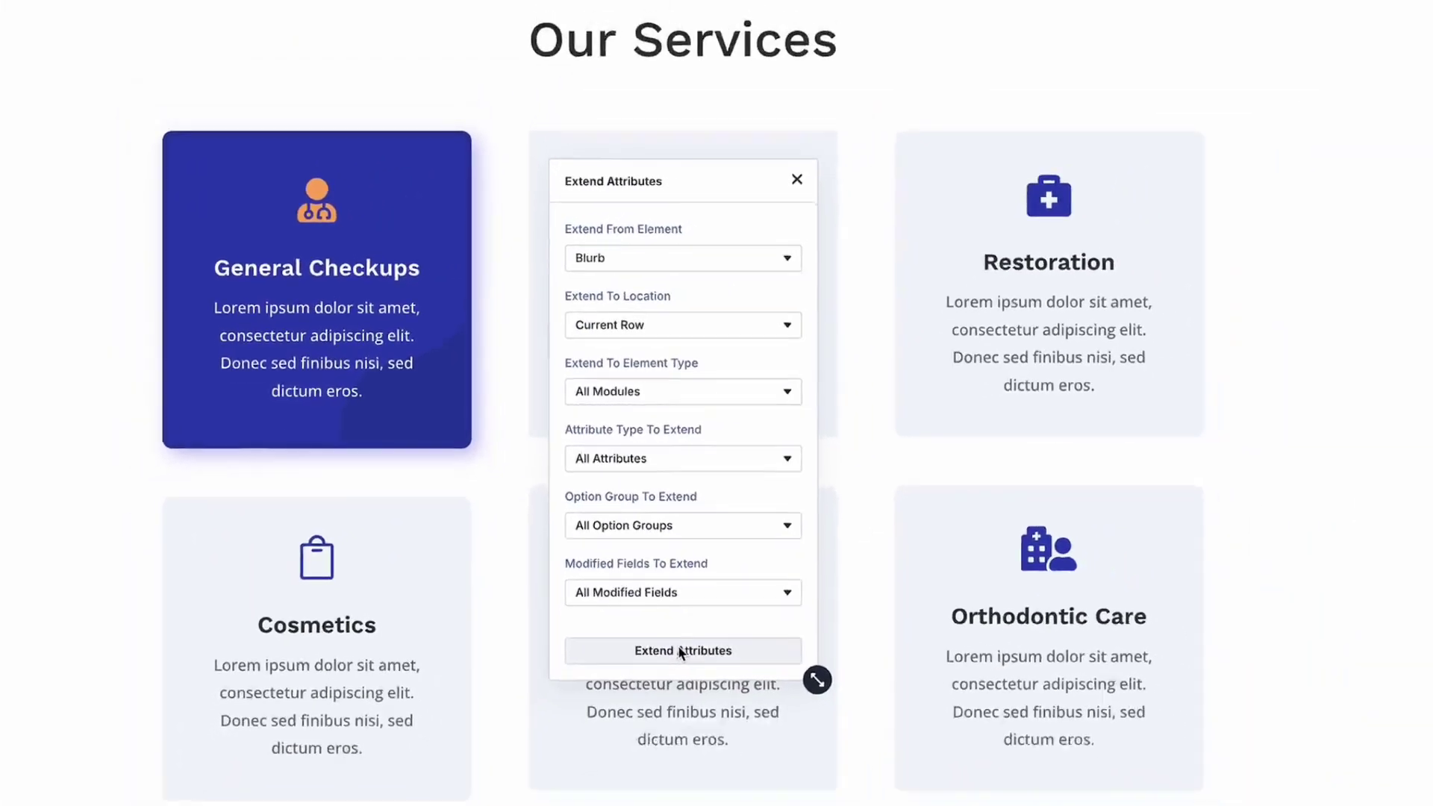
click(721, 693)
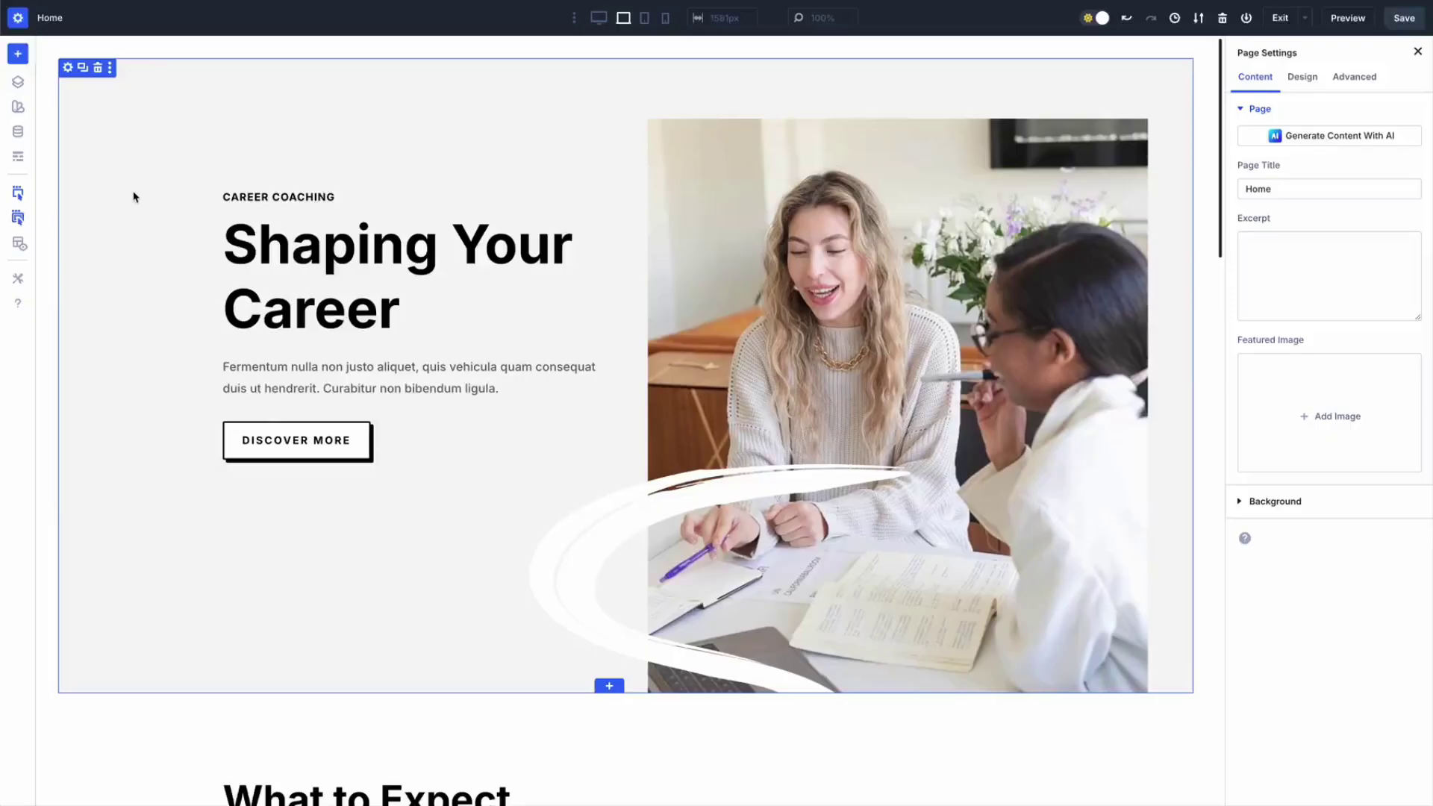
Inspect the Career Coaching hero's content, font weights, fonts and colours.
right_click(134, 195)
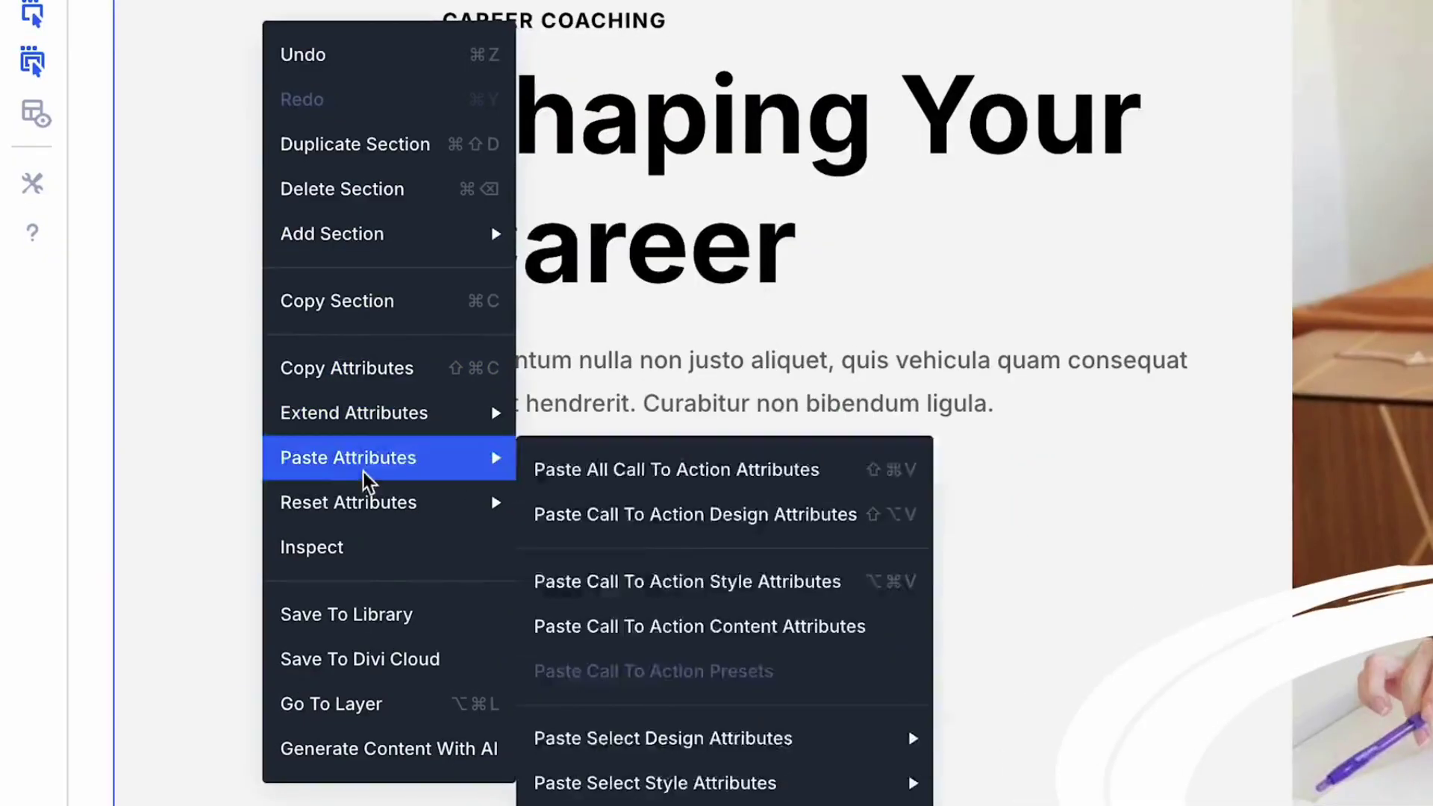
click(385, 559)
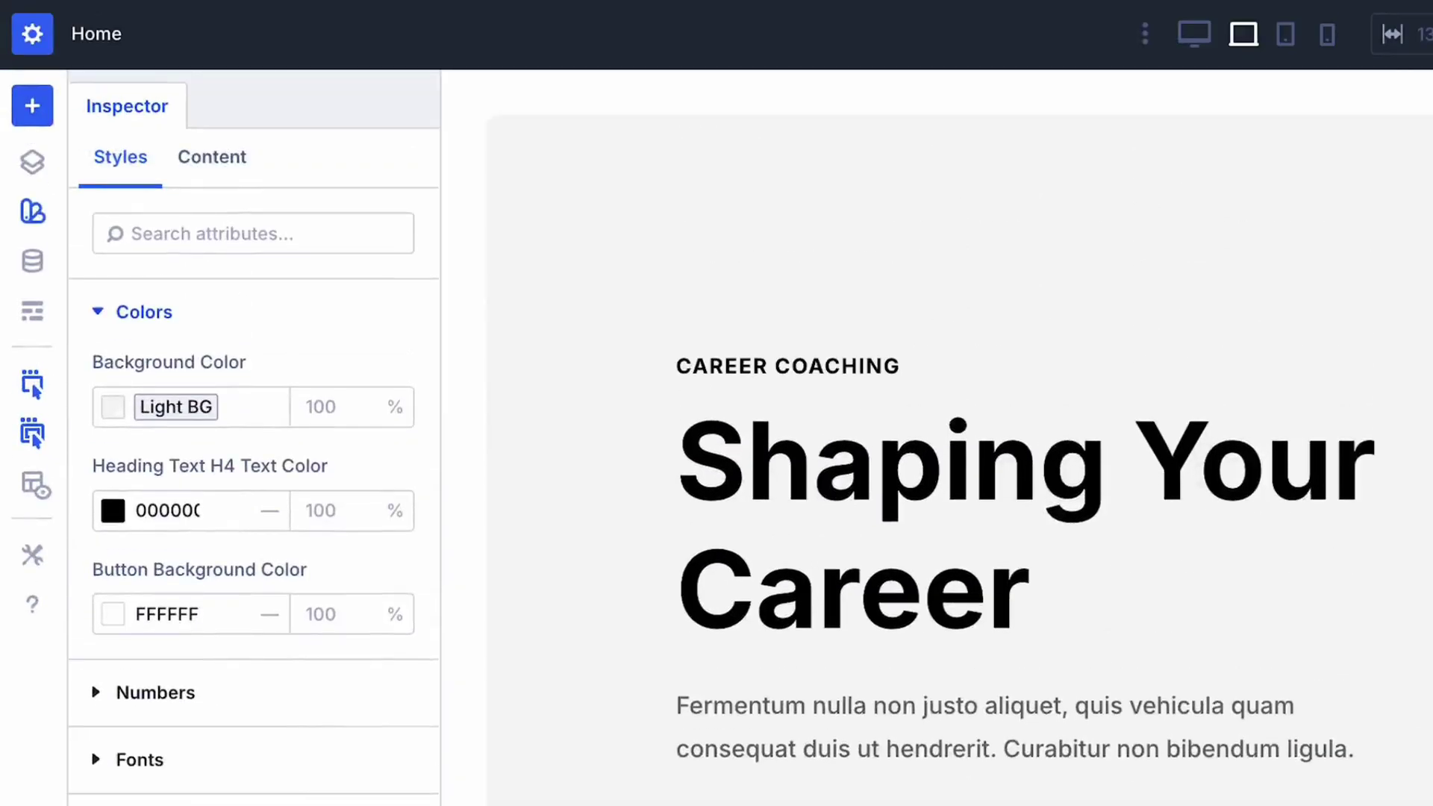
click(225, 164)
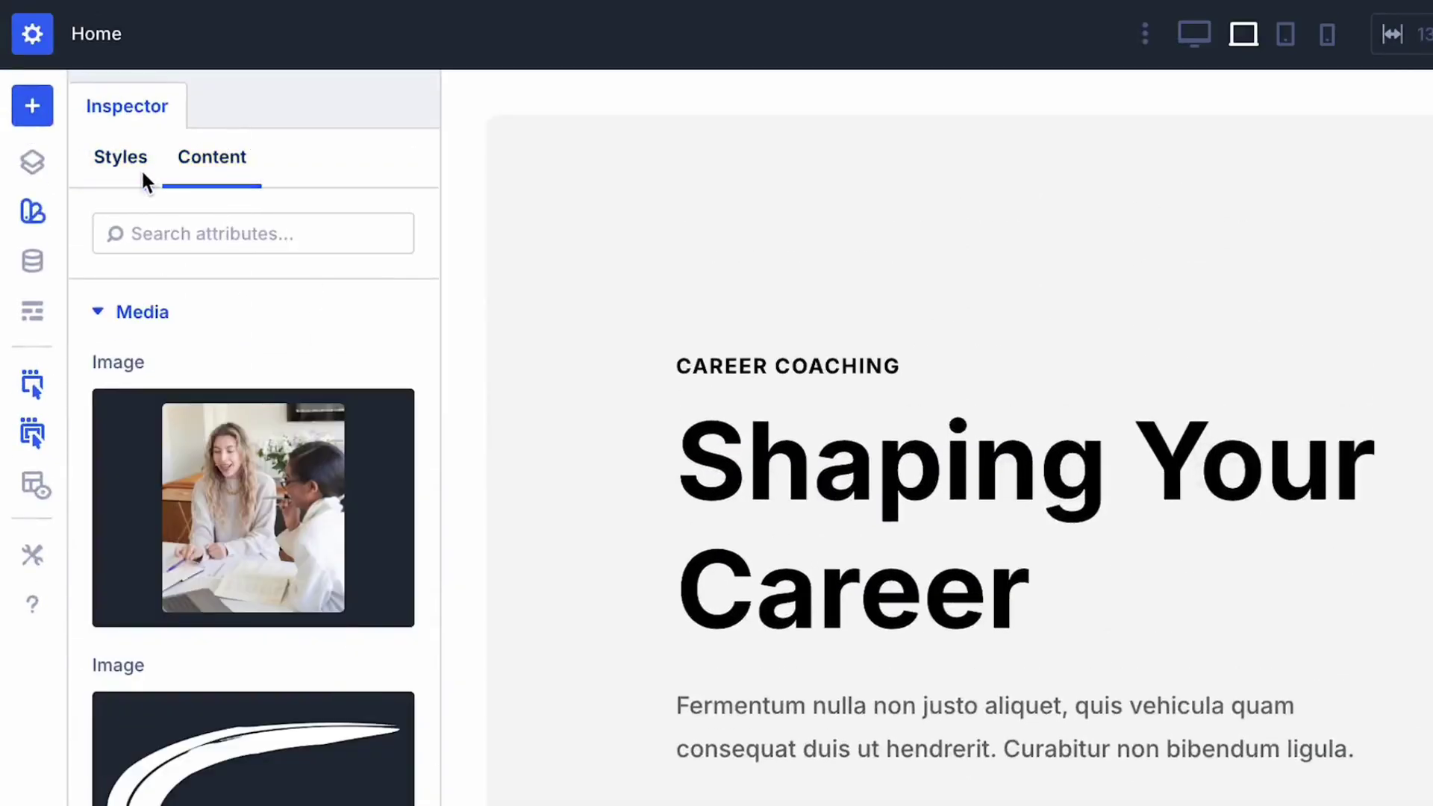
click(129, 167)
click(136, 619)
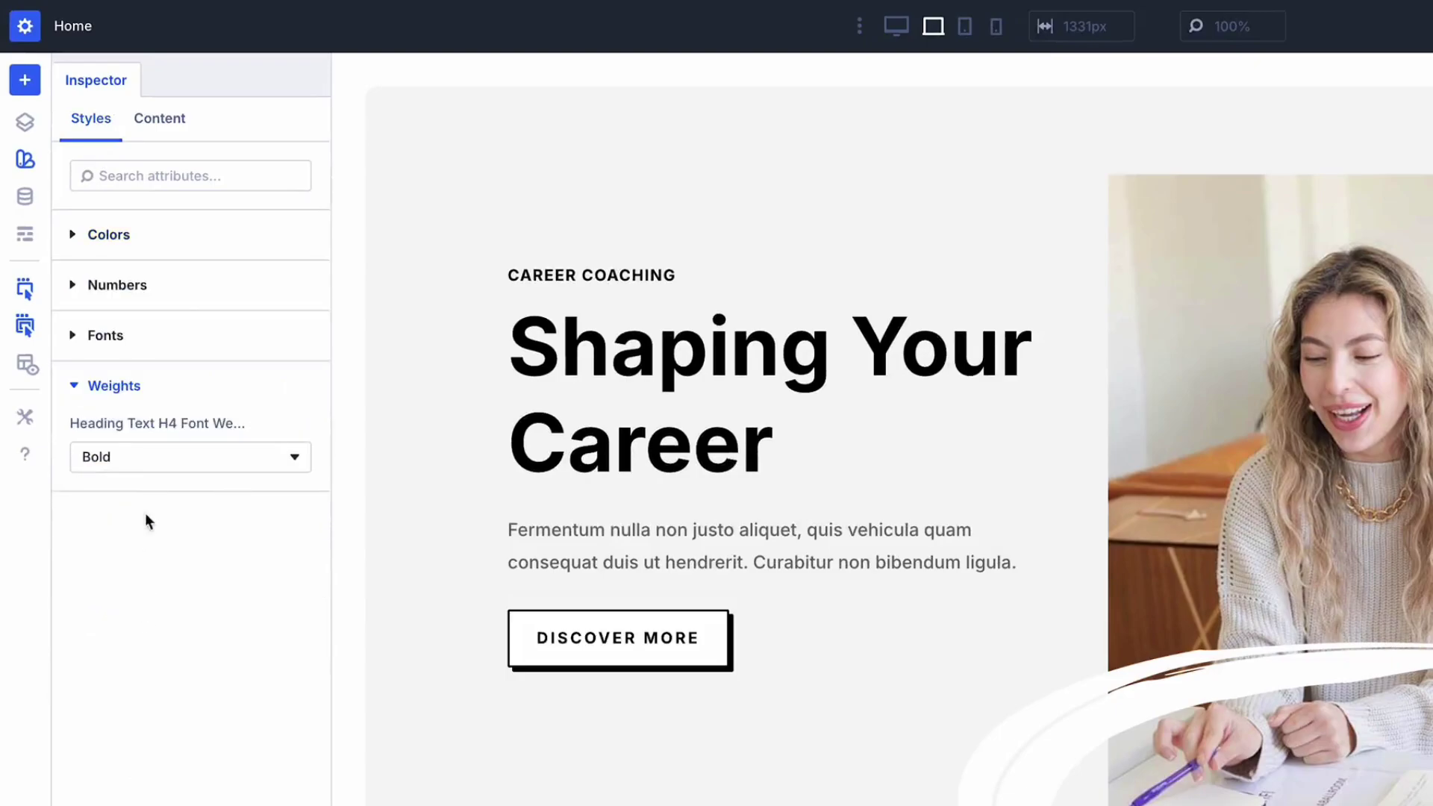
click(138, 338)
click(148, 235)
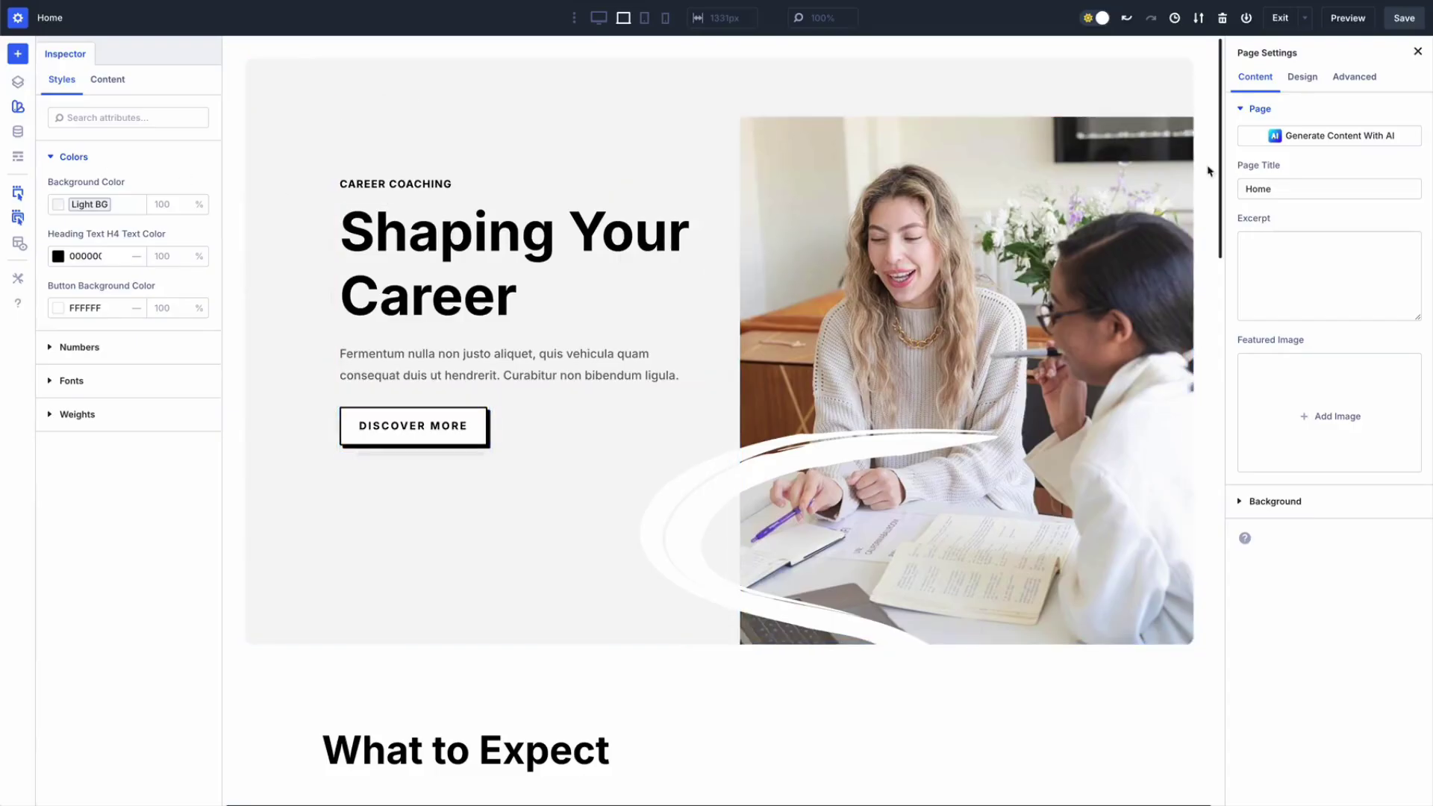
Inspect the What to Expect section, Goal Set heading, its row and the page attributes.
scroll(1218, 165, down, 8)
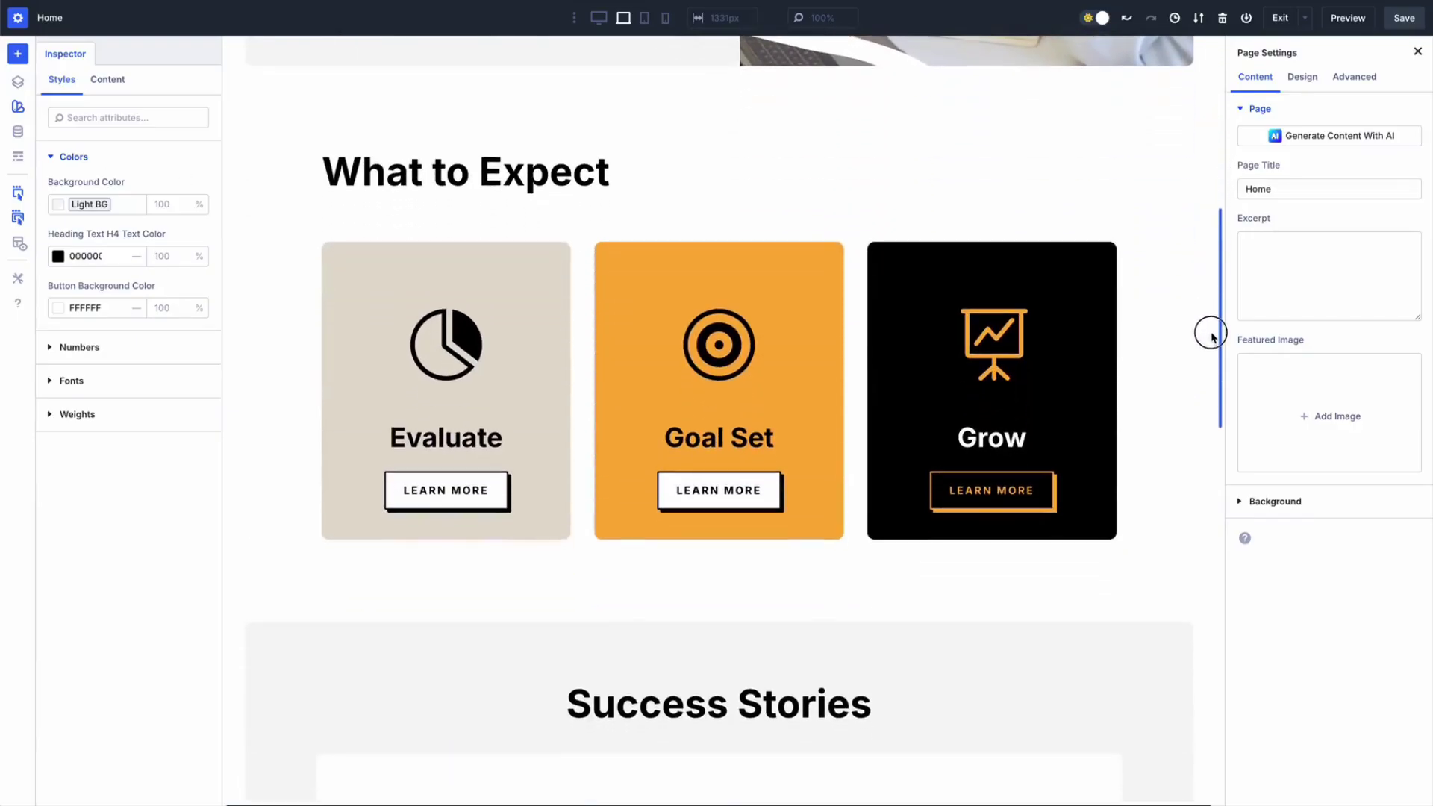
click(1127, 133)
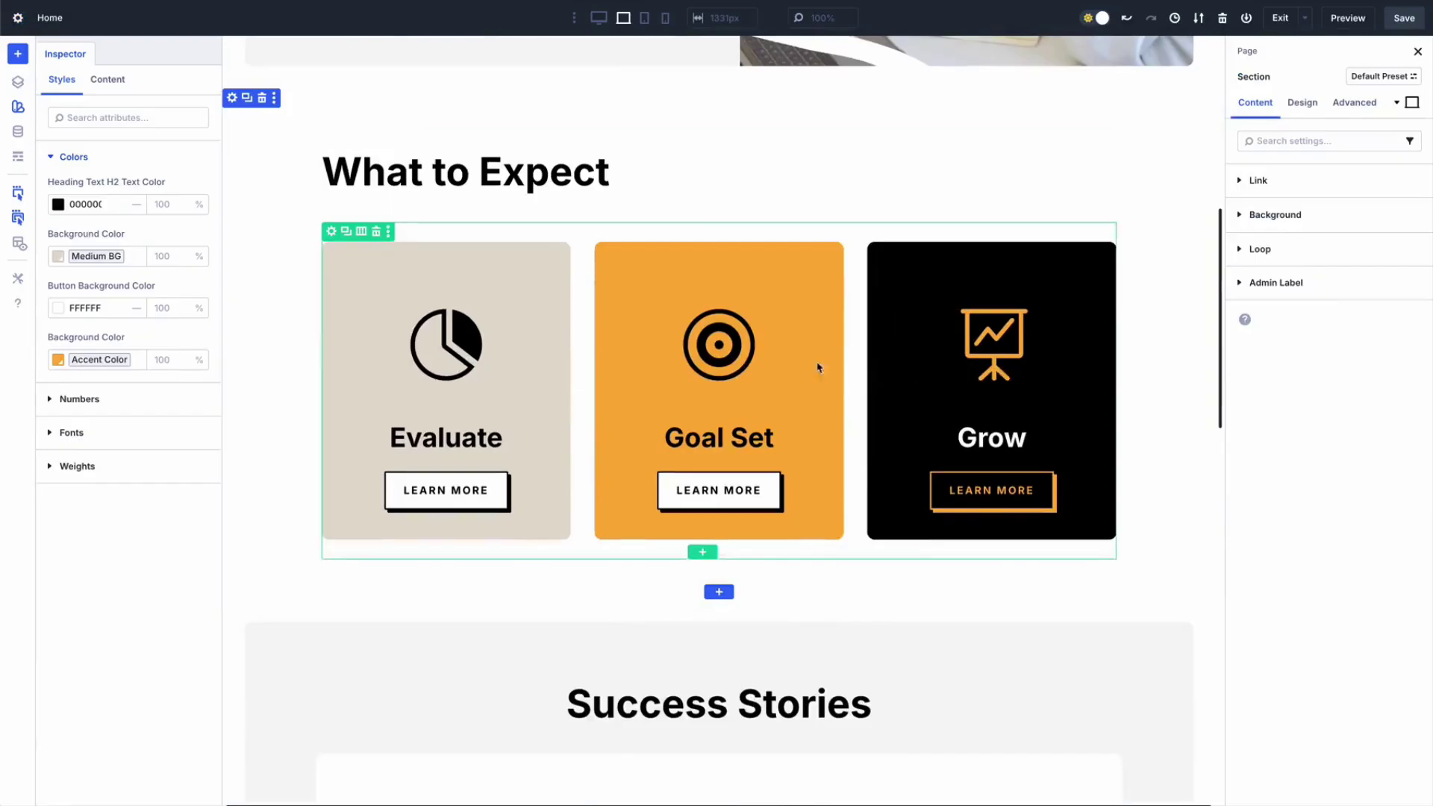
click(711, 435)
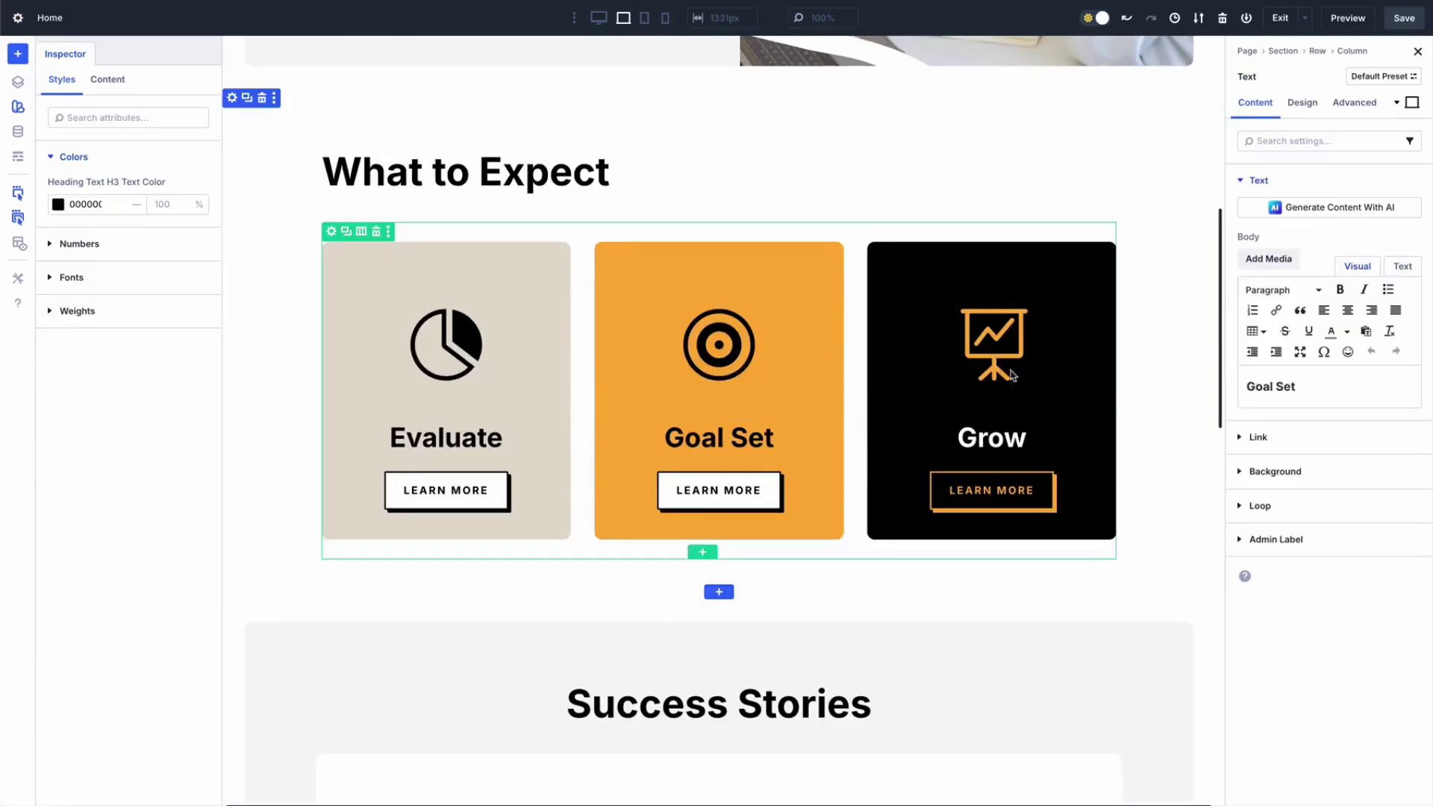
click(1317, 51)
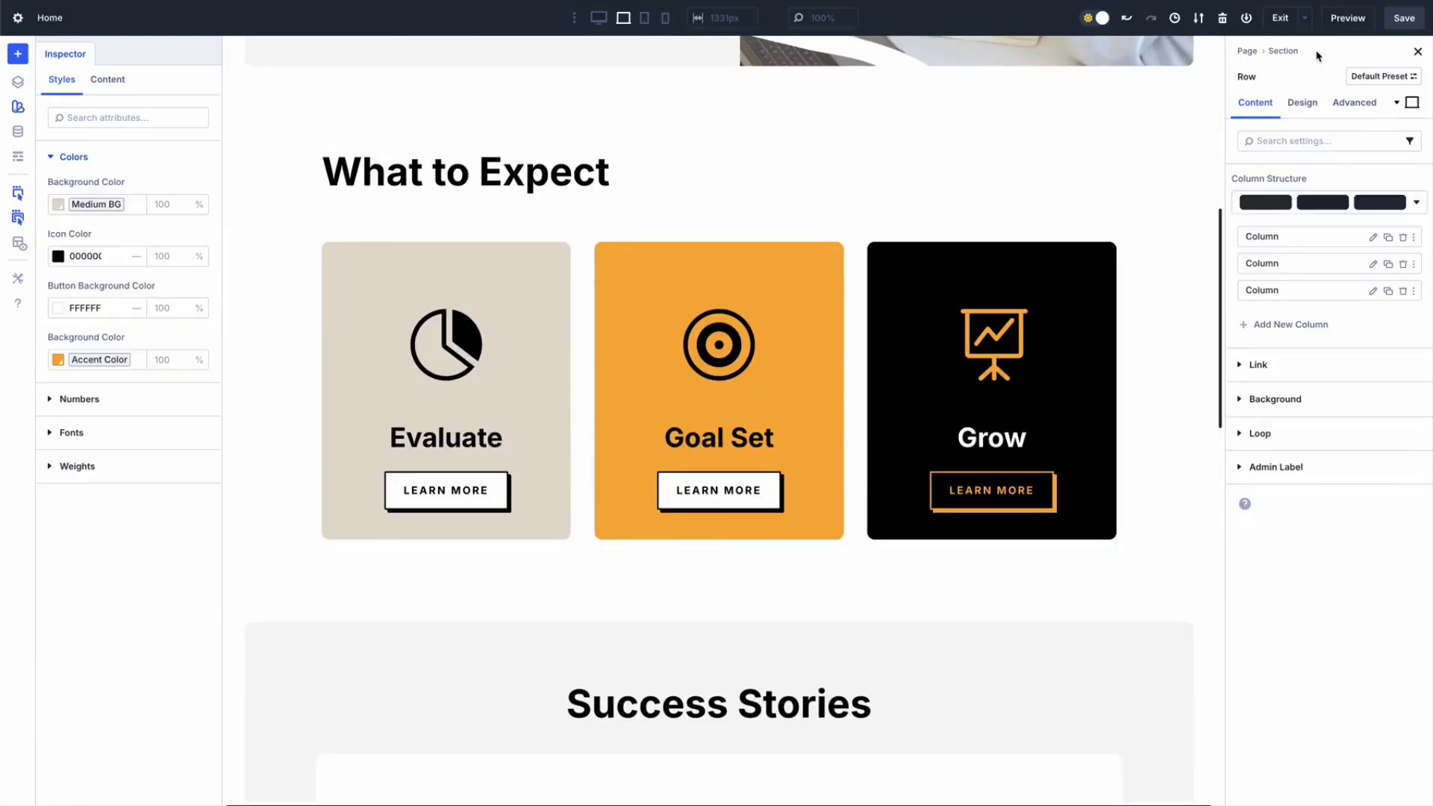
click(1284, 52)
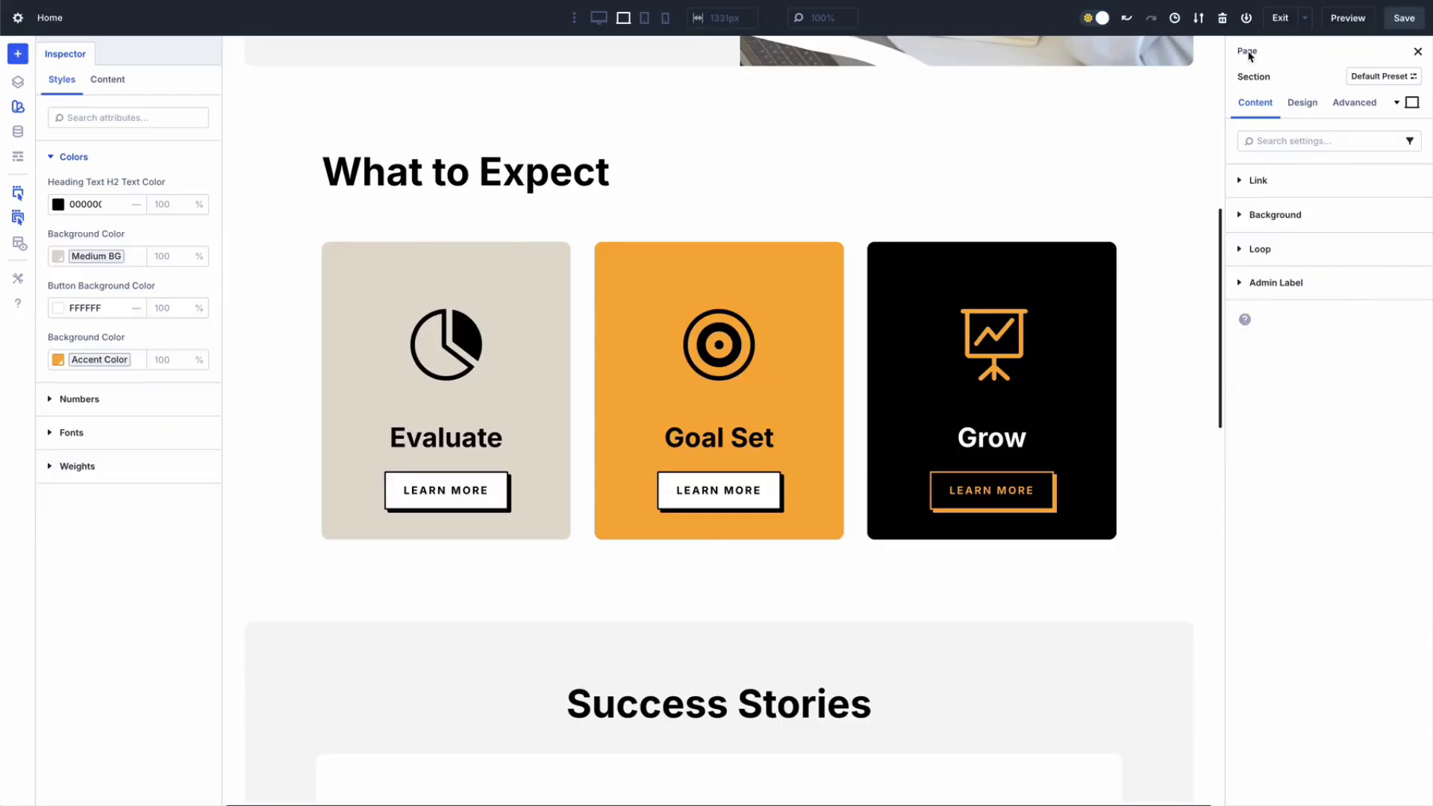
click(1248, 53)
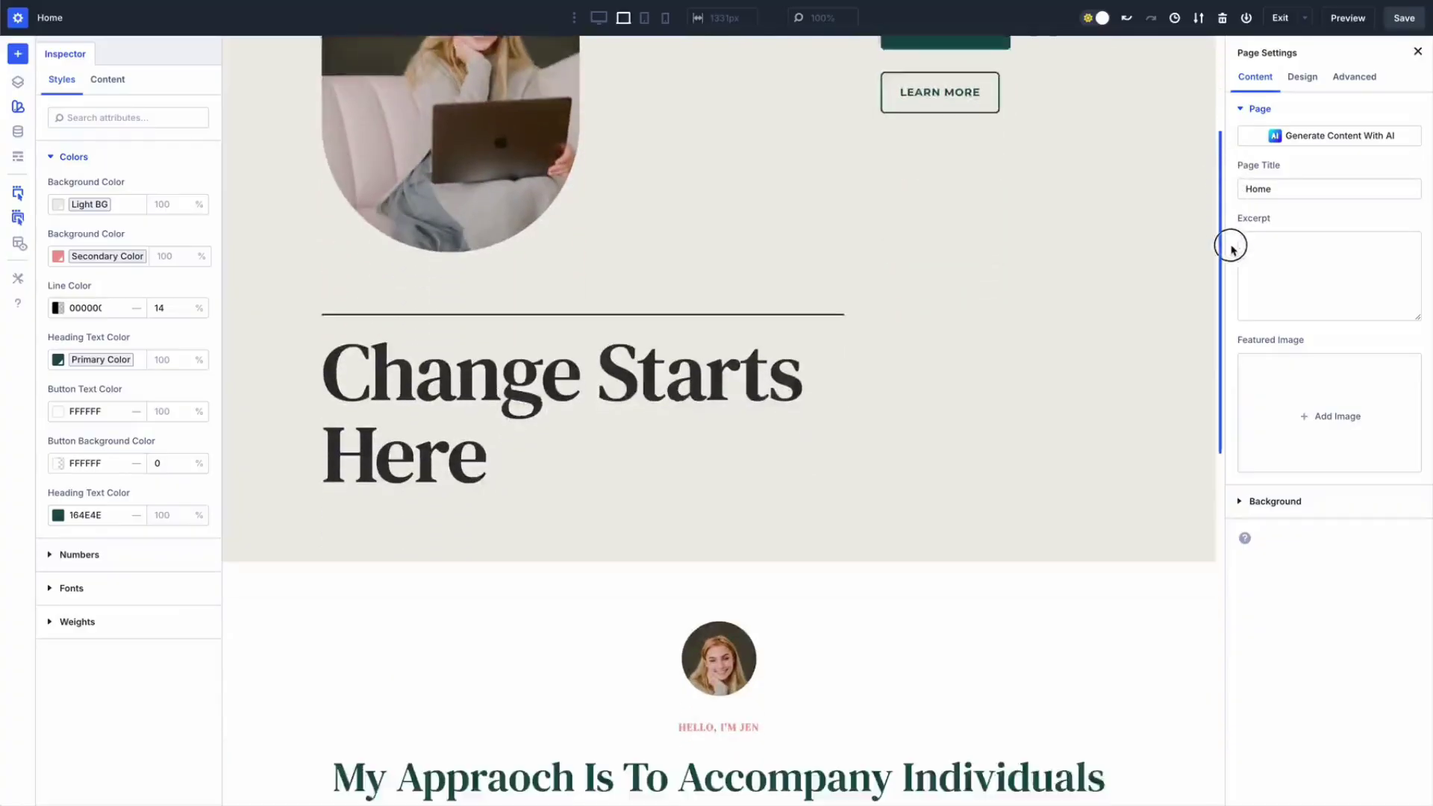
Change the hero's dark green 164E4E heading colour to bright purple AC29C4.
drag(1224, 249, 1232, 426)
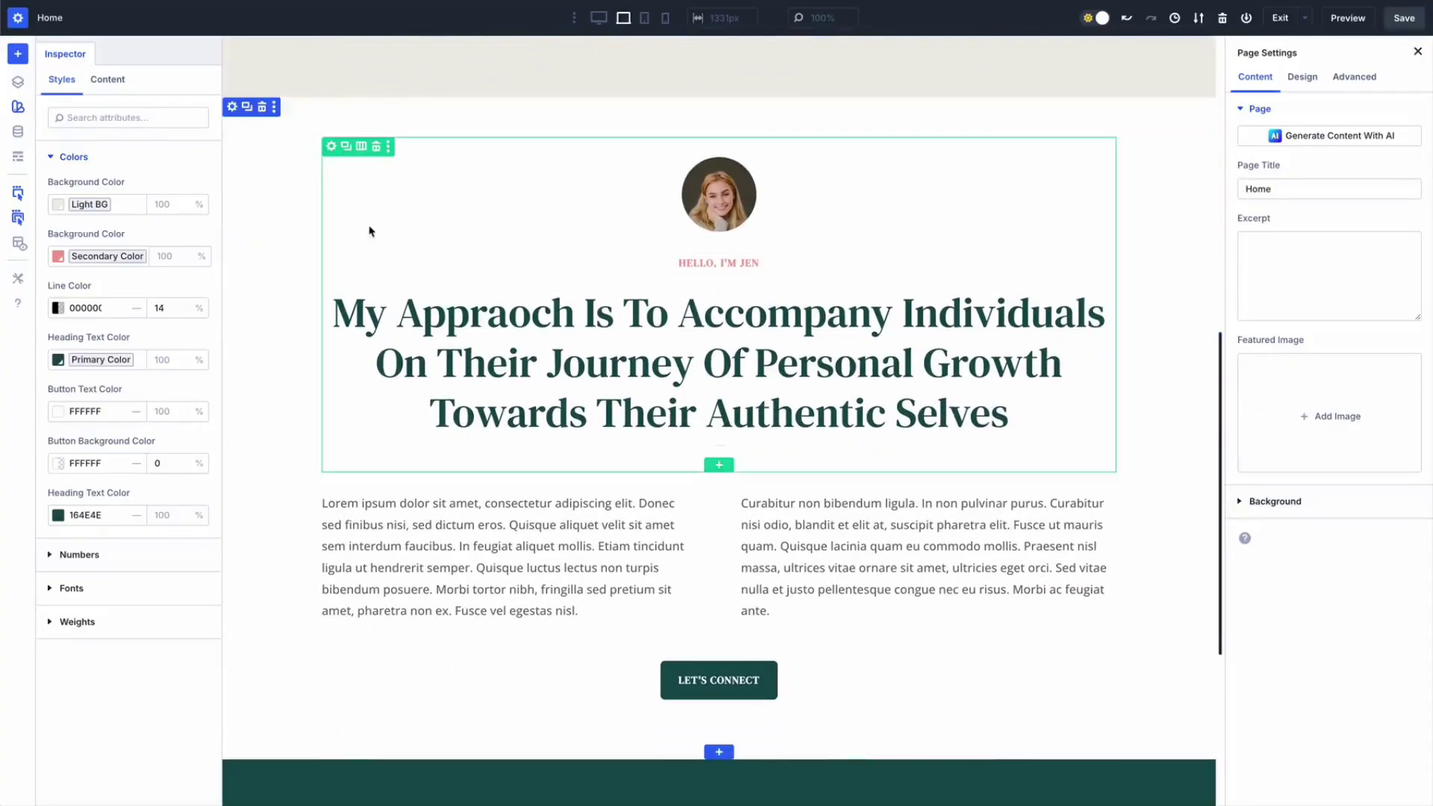
click(281, 220)
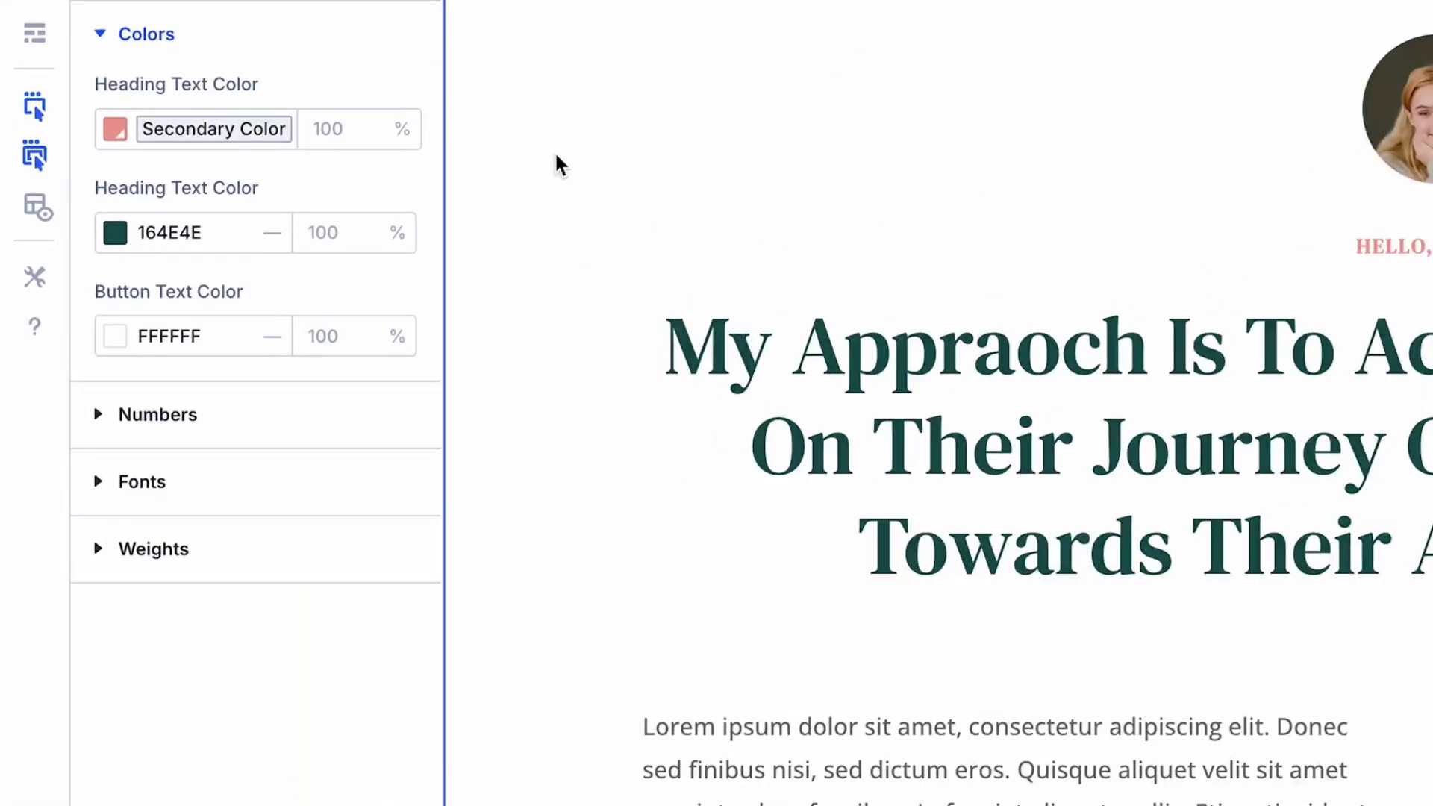
click(118, 234)
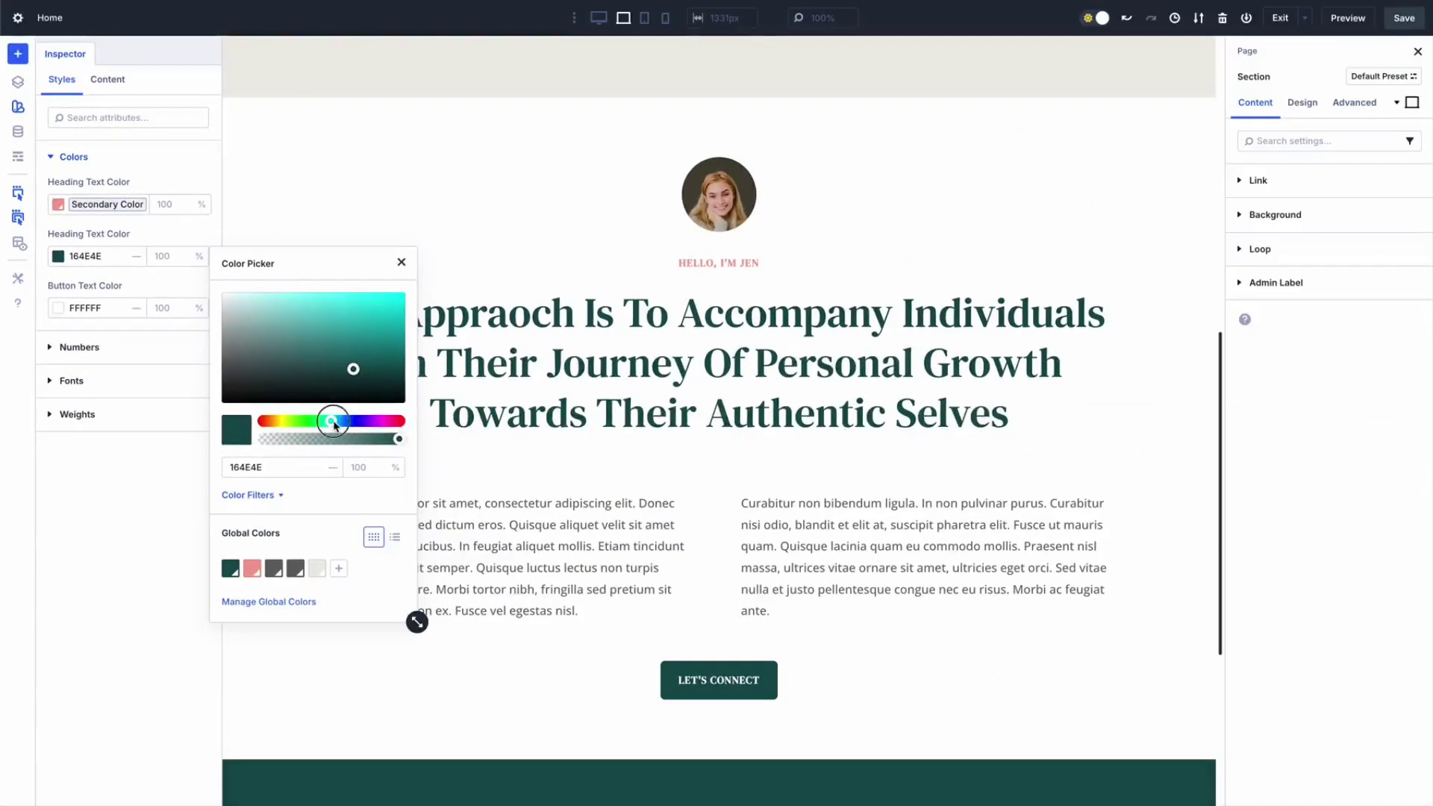
drag(333, 424, 372, 427)
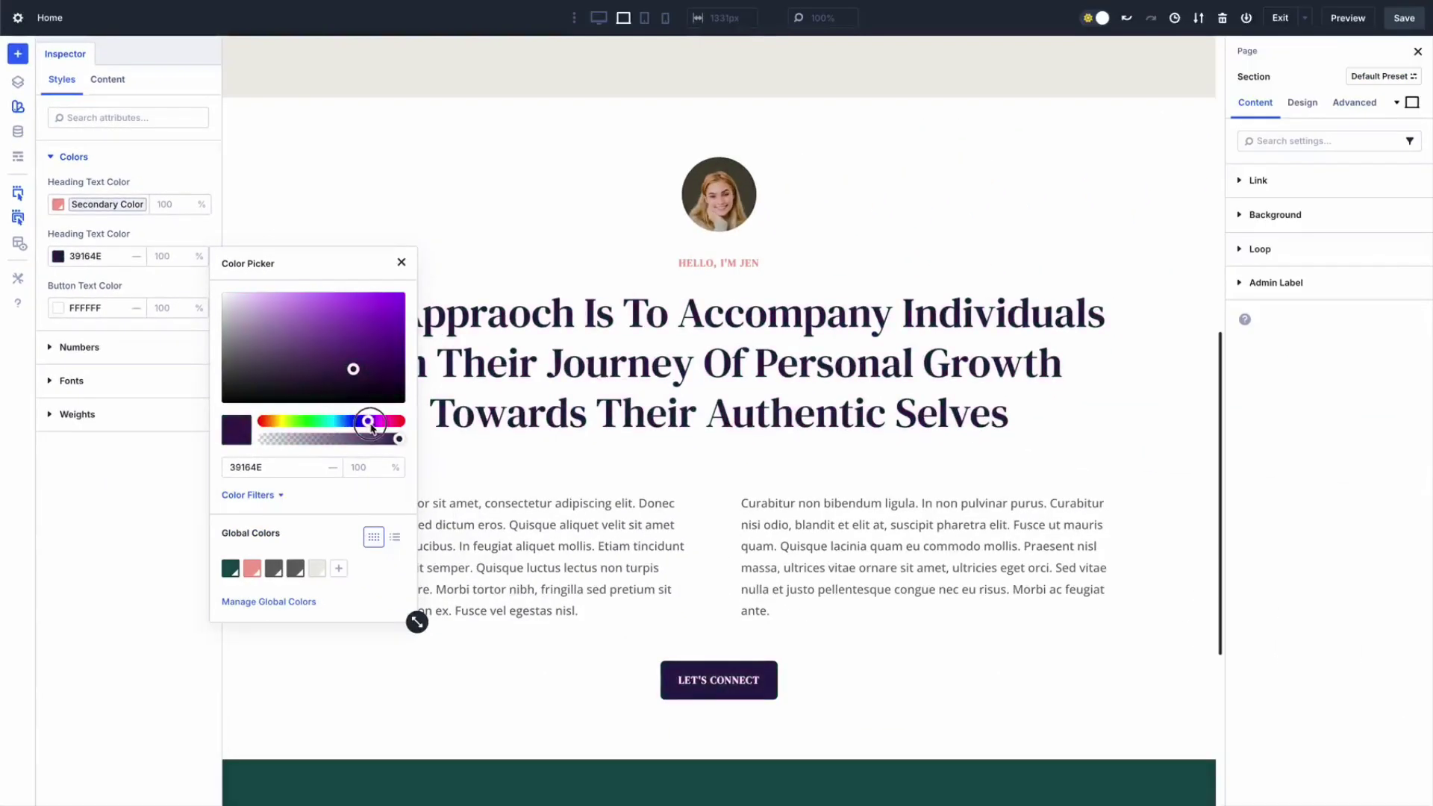
drag(356, 370, 393, 317)
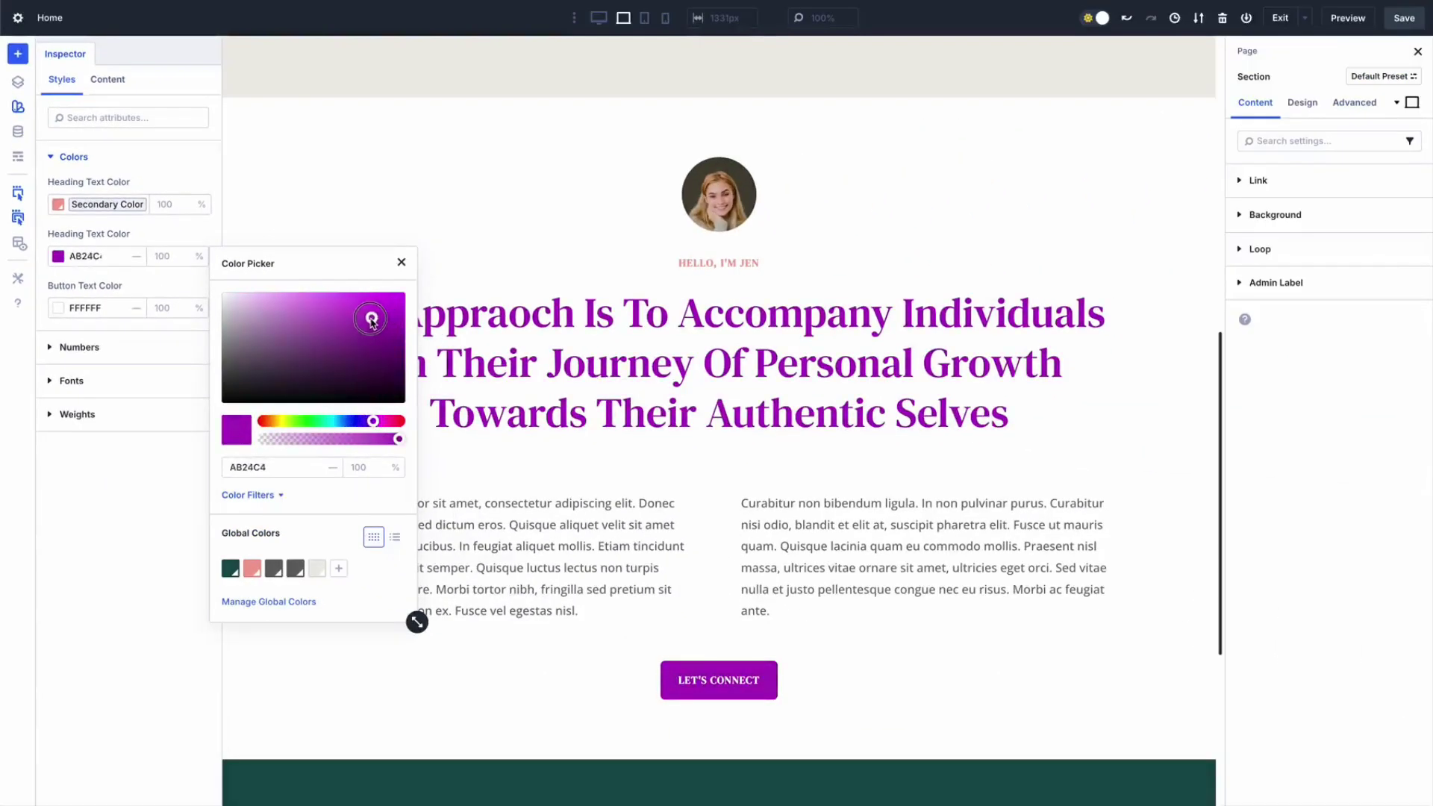
click(401, 262)
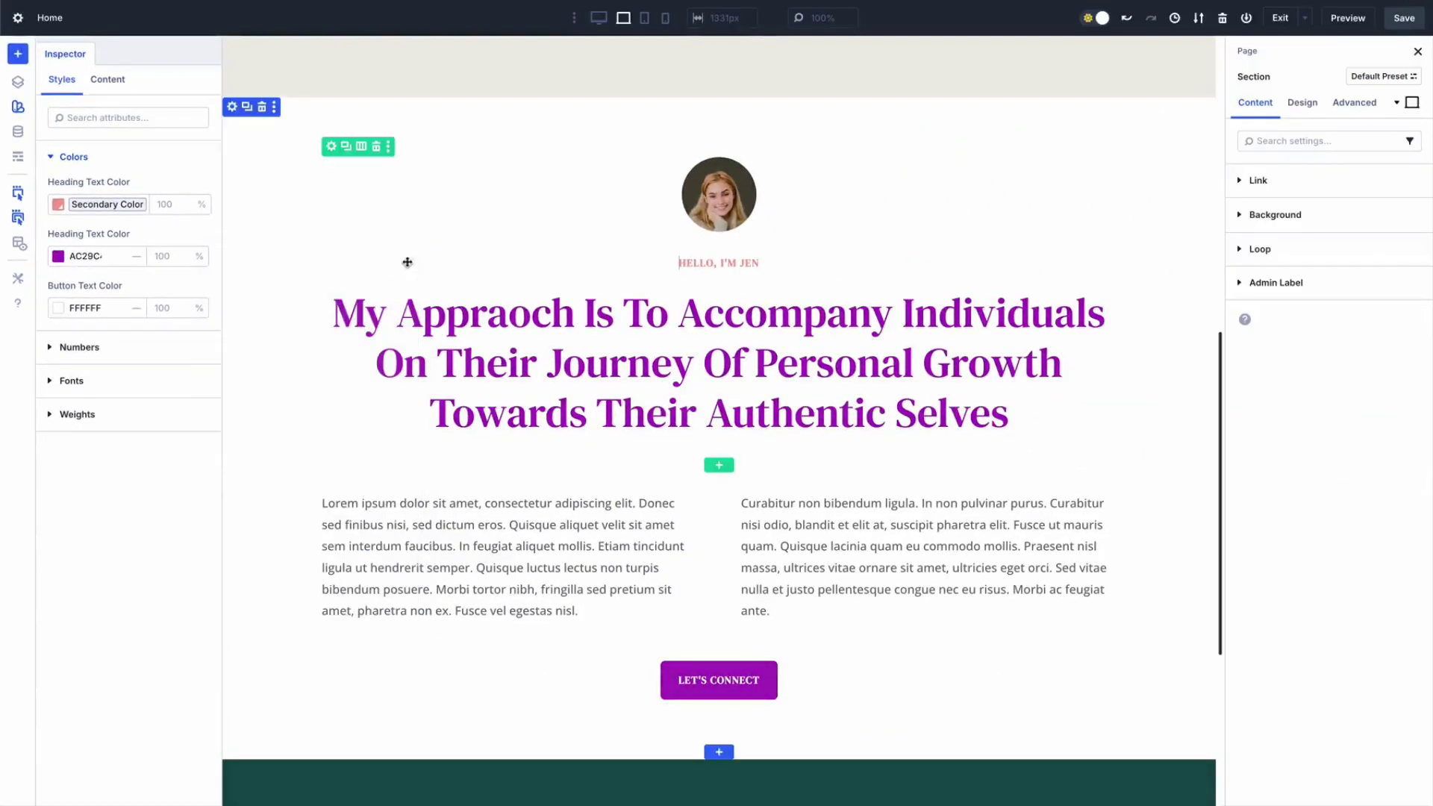
Set the hero heading font to Aboreto and dock the Inspector below the settings panel.
click(150, 383)
click(165, 273)
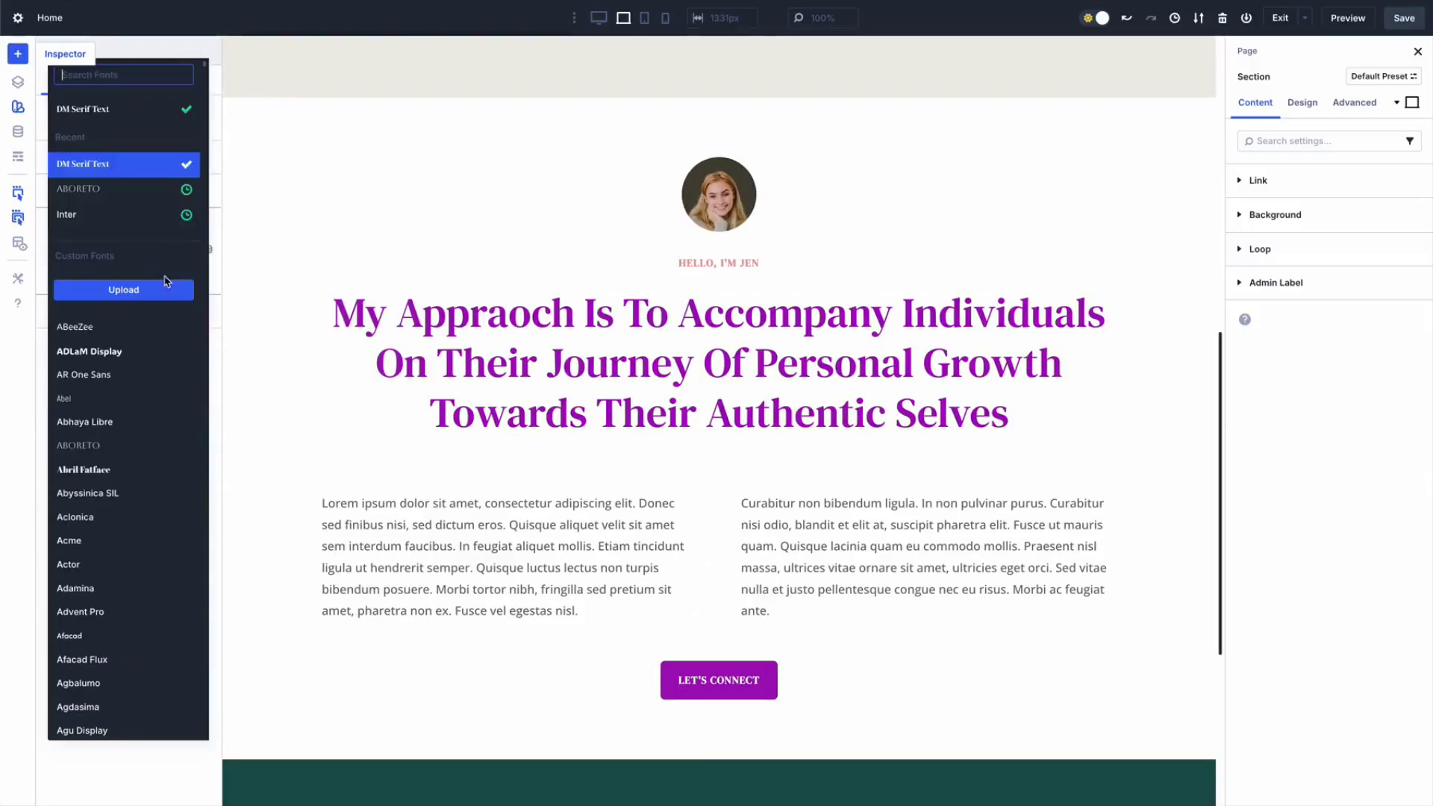
click(117, 194)
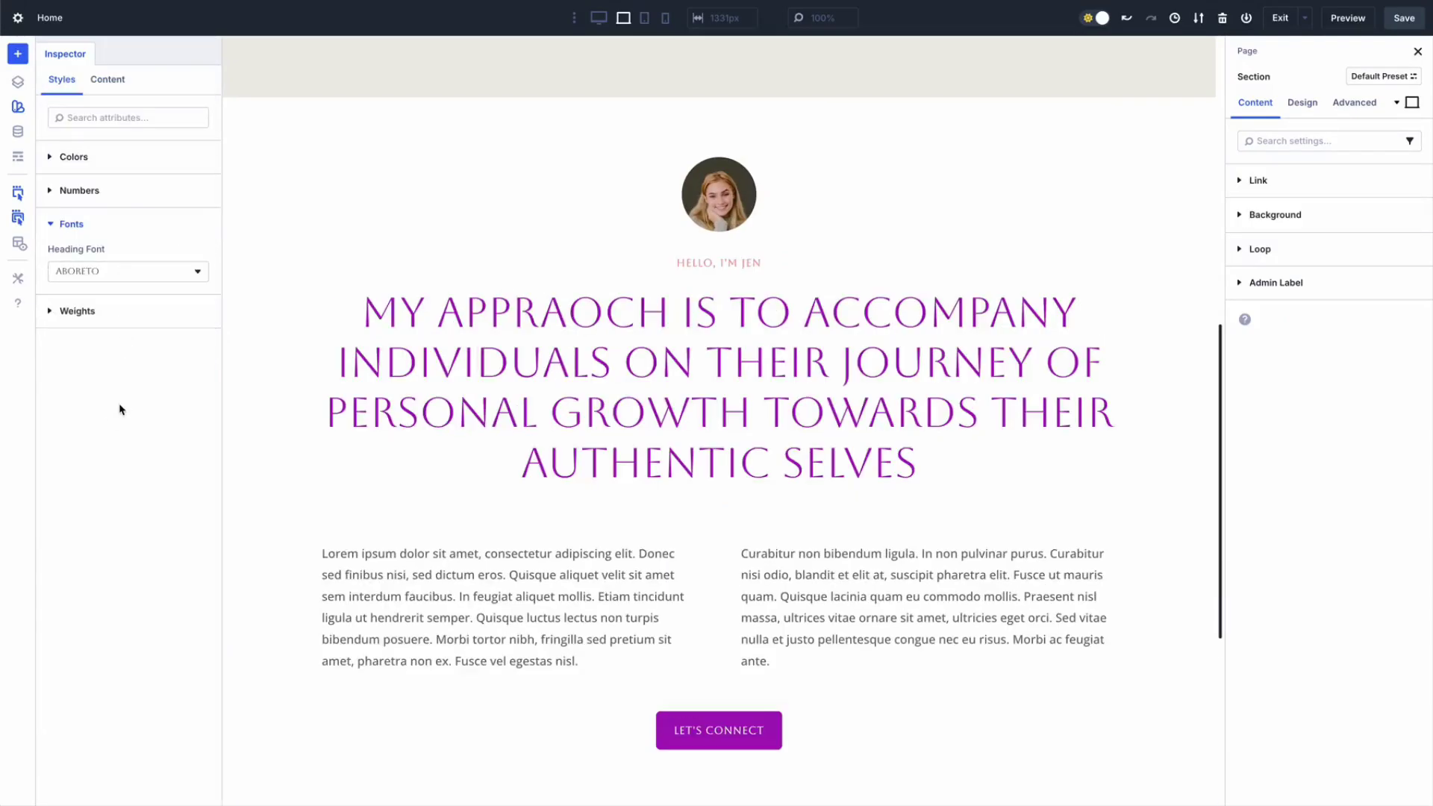
drag(144, 93, 1219, 589)
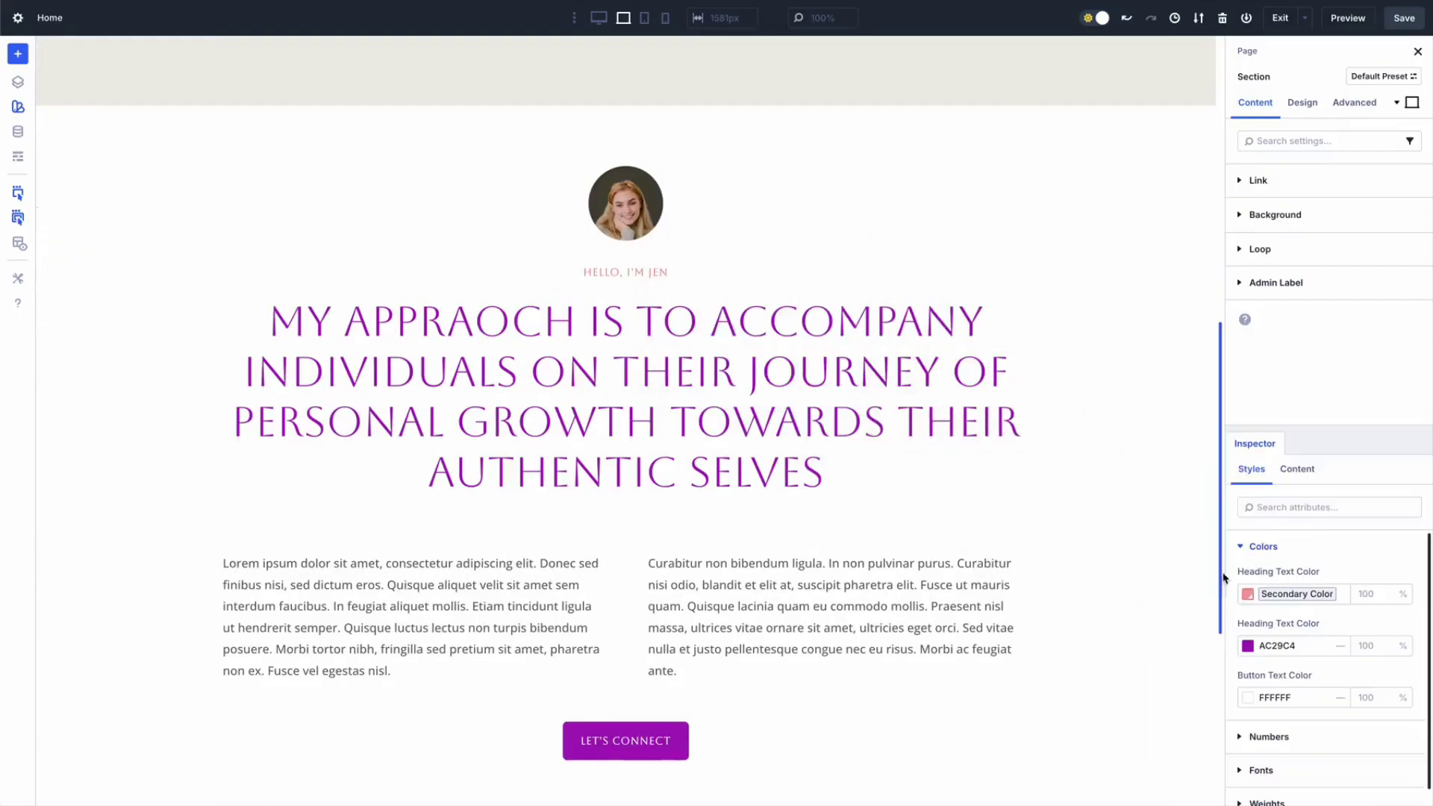
drag(1252, 429, 1251, 552)
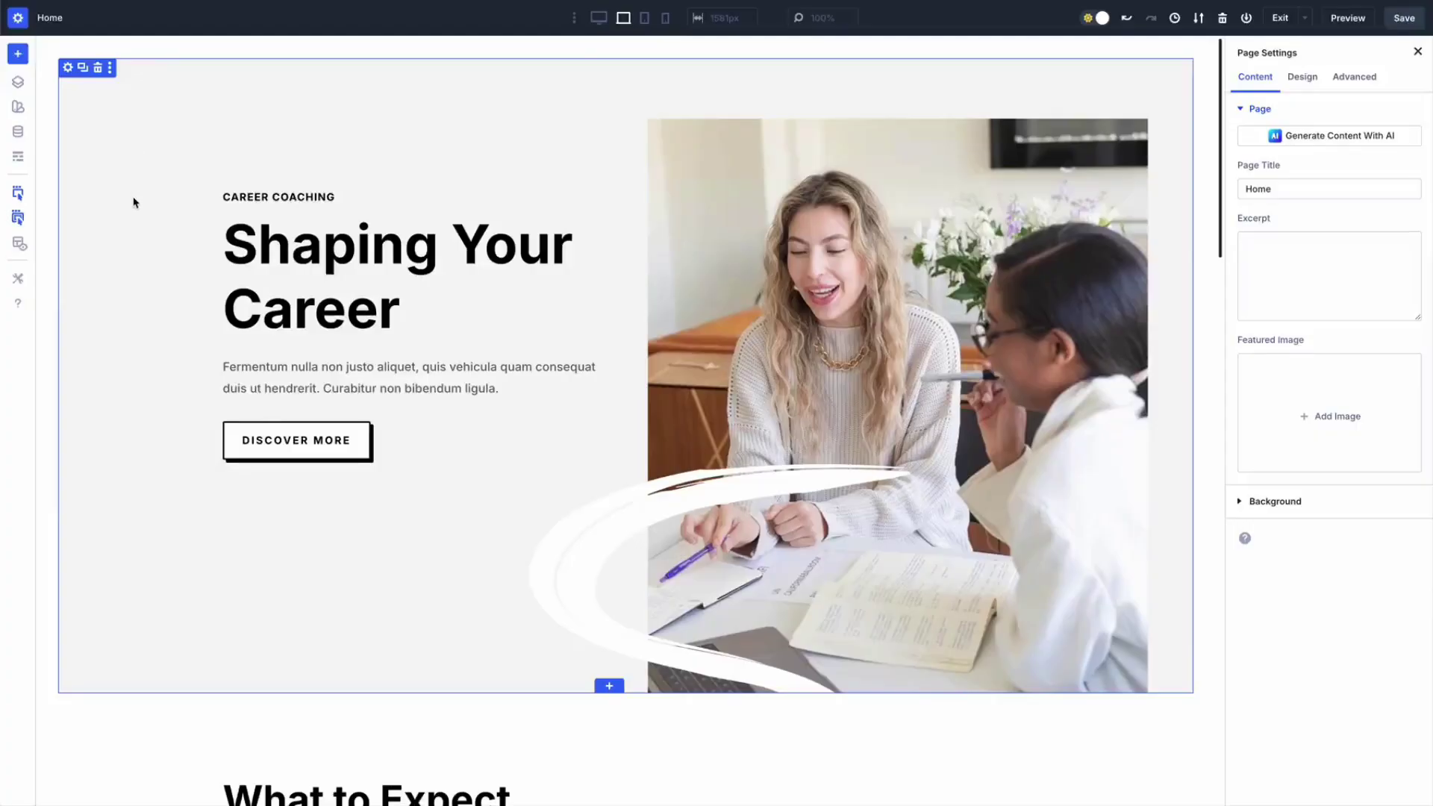
Inspect the hero section's content images, heading font weight, heading font and colours.
right_click(134, 198)
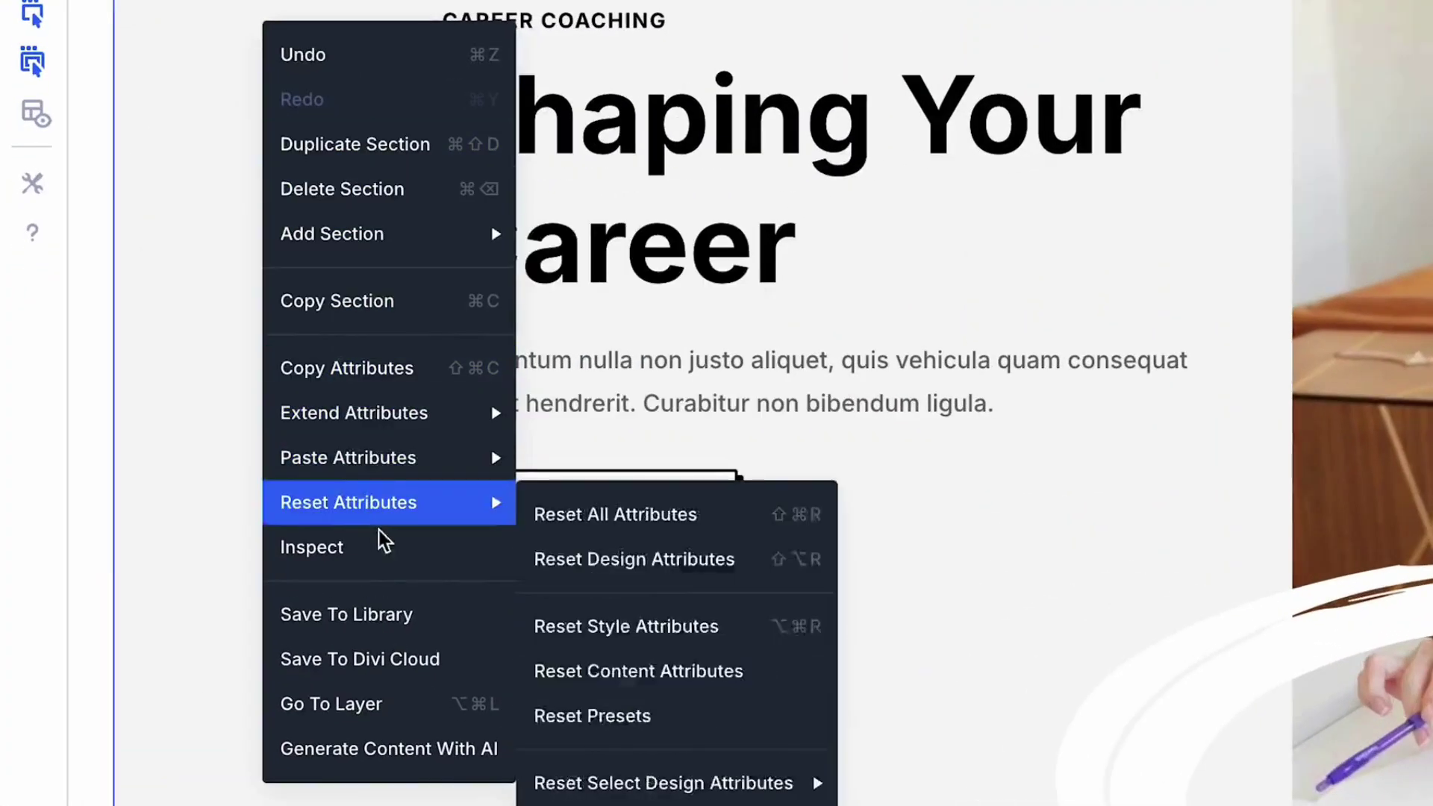
click(381, 552)
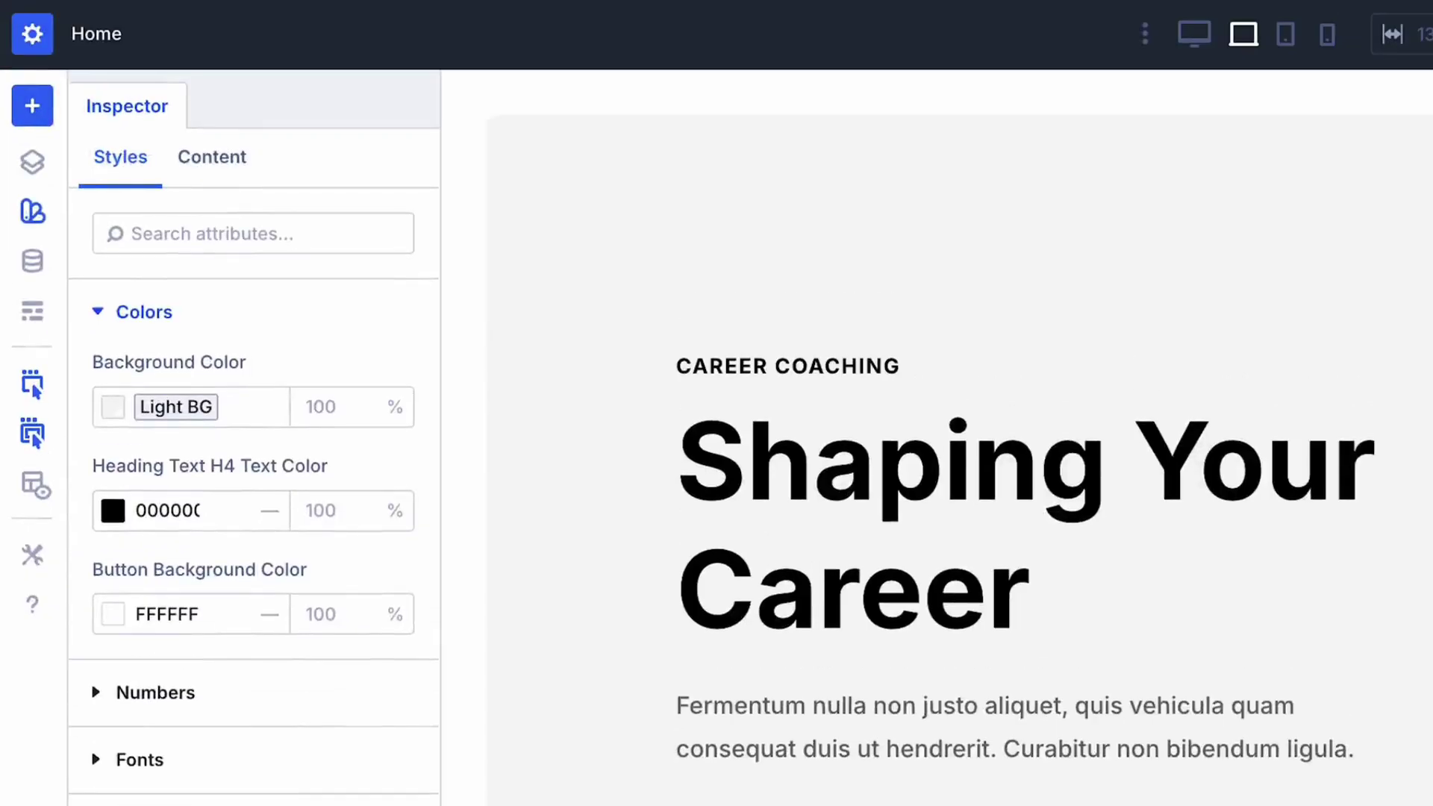
click(226, 165)
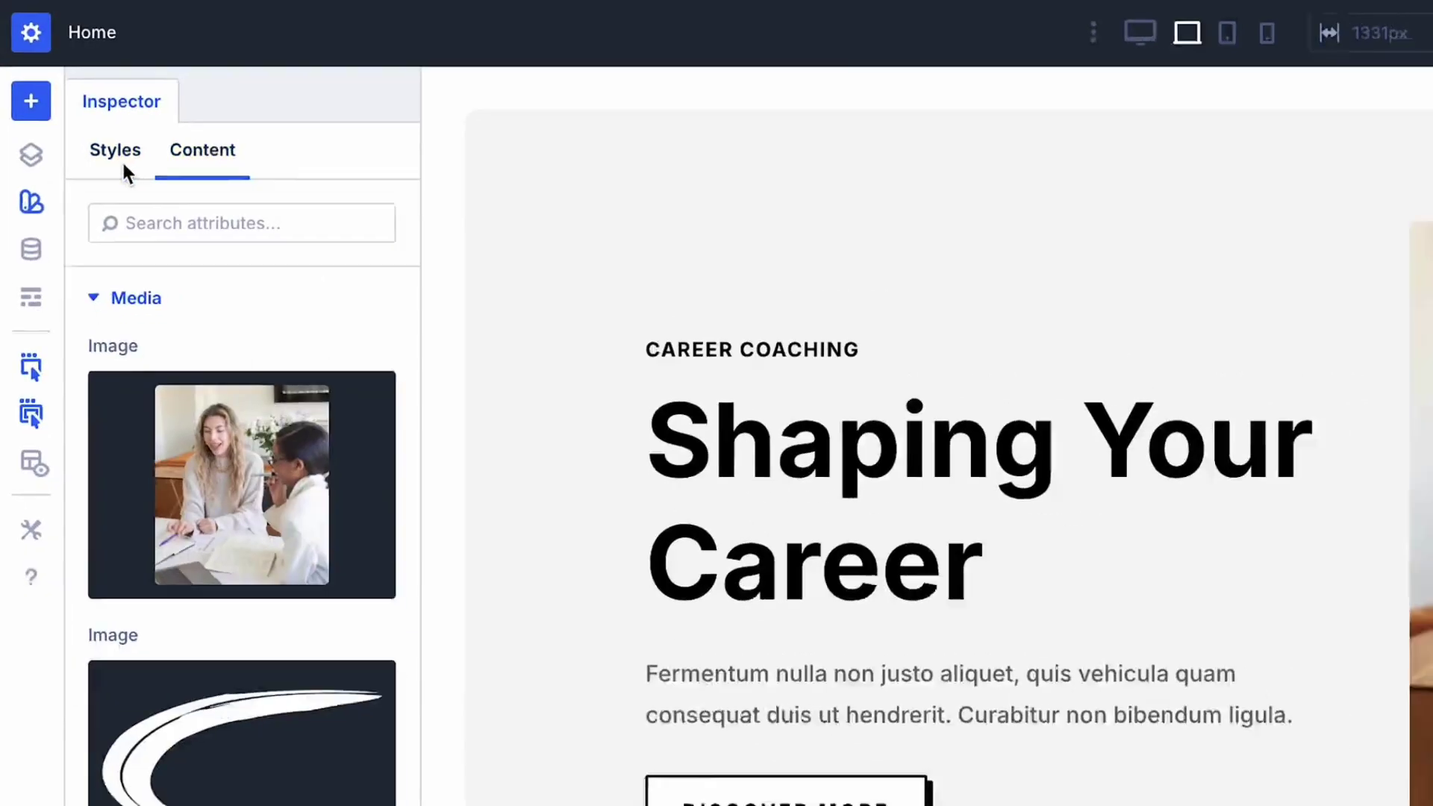
click(120, 158)
click(135, 620)
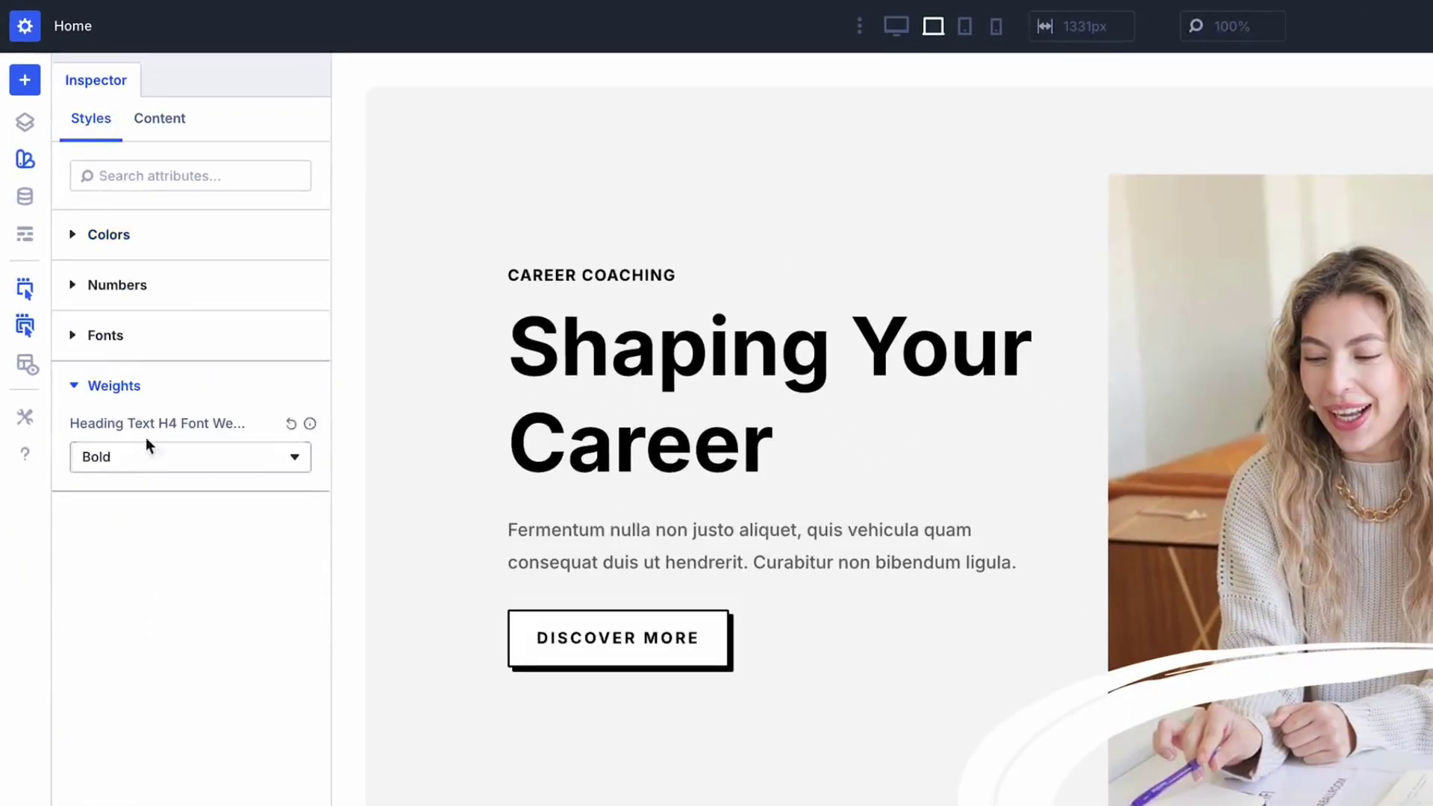
click(105, 335)
click(146, 236)
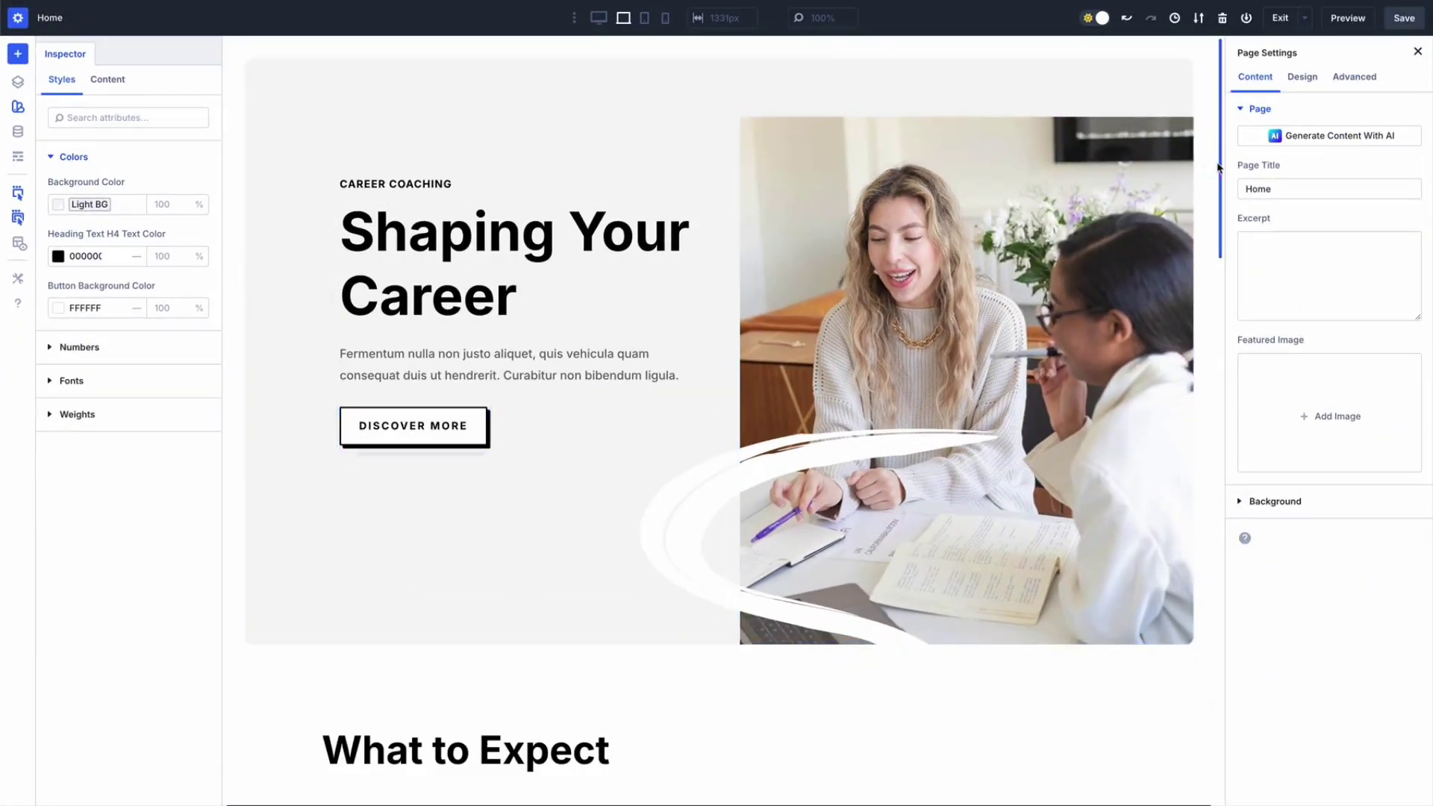
Compare attributes of the What to Expect section, Goal Set text, card row and page.
drag(1218, 166, 1209, 329)
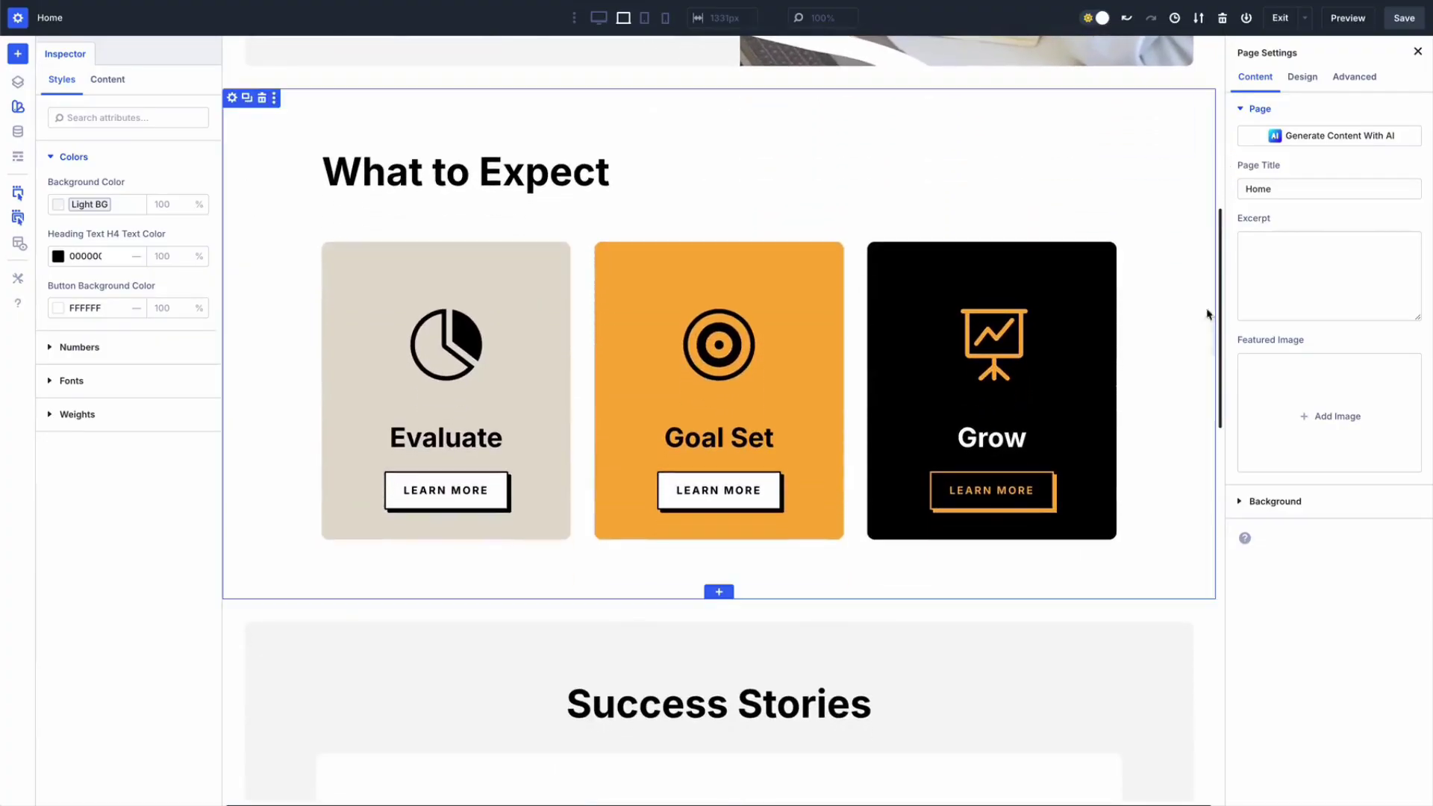
click(1127, 133)
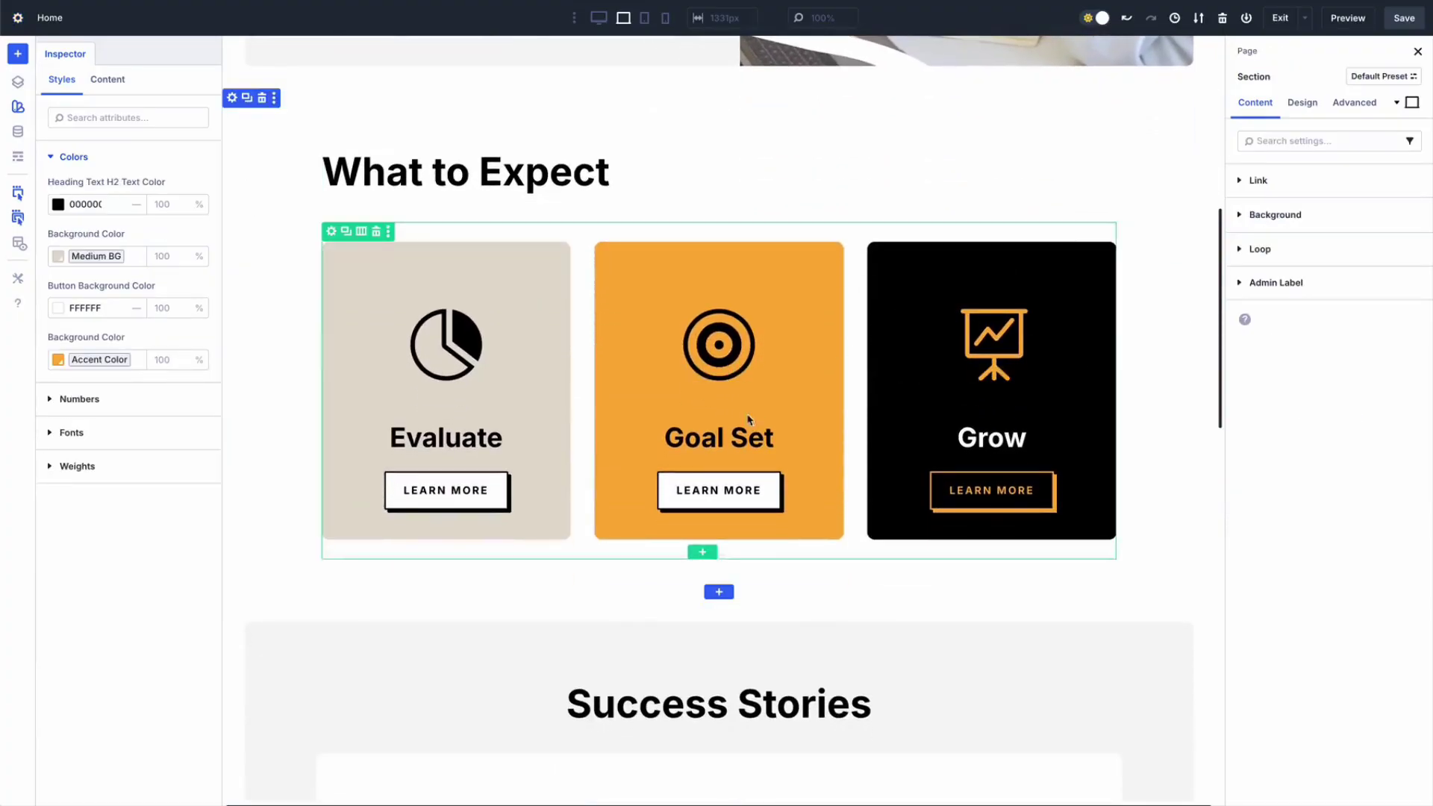
click(712, 439)
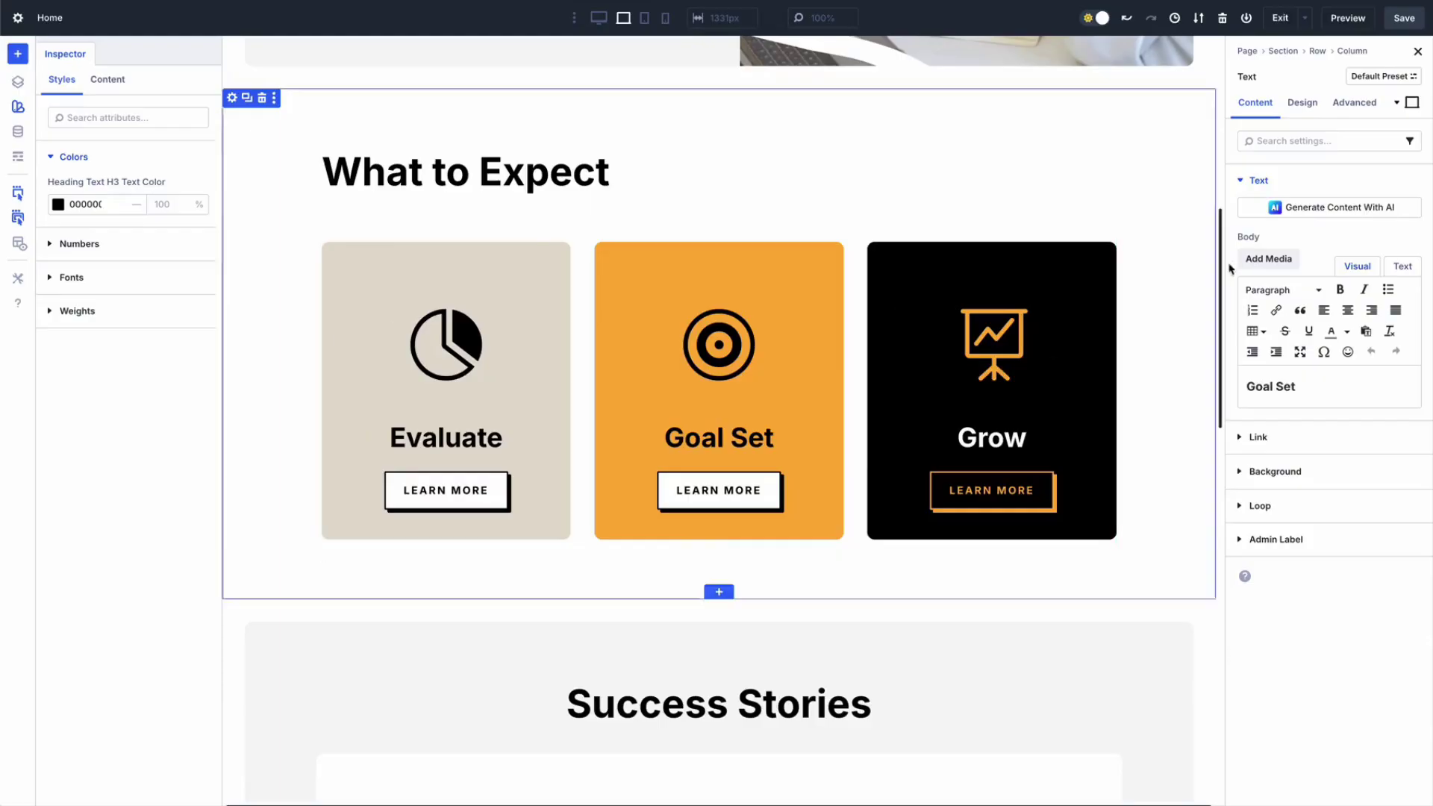
click(1317, 52)
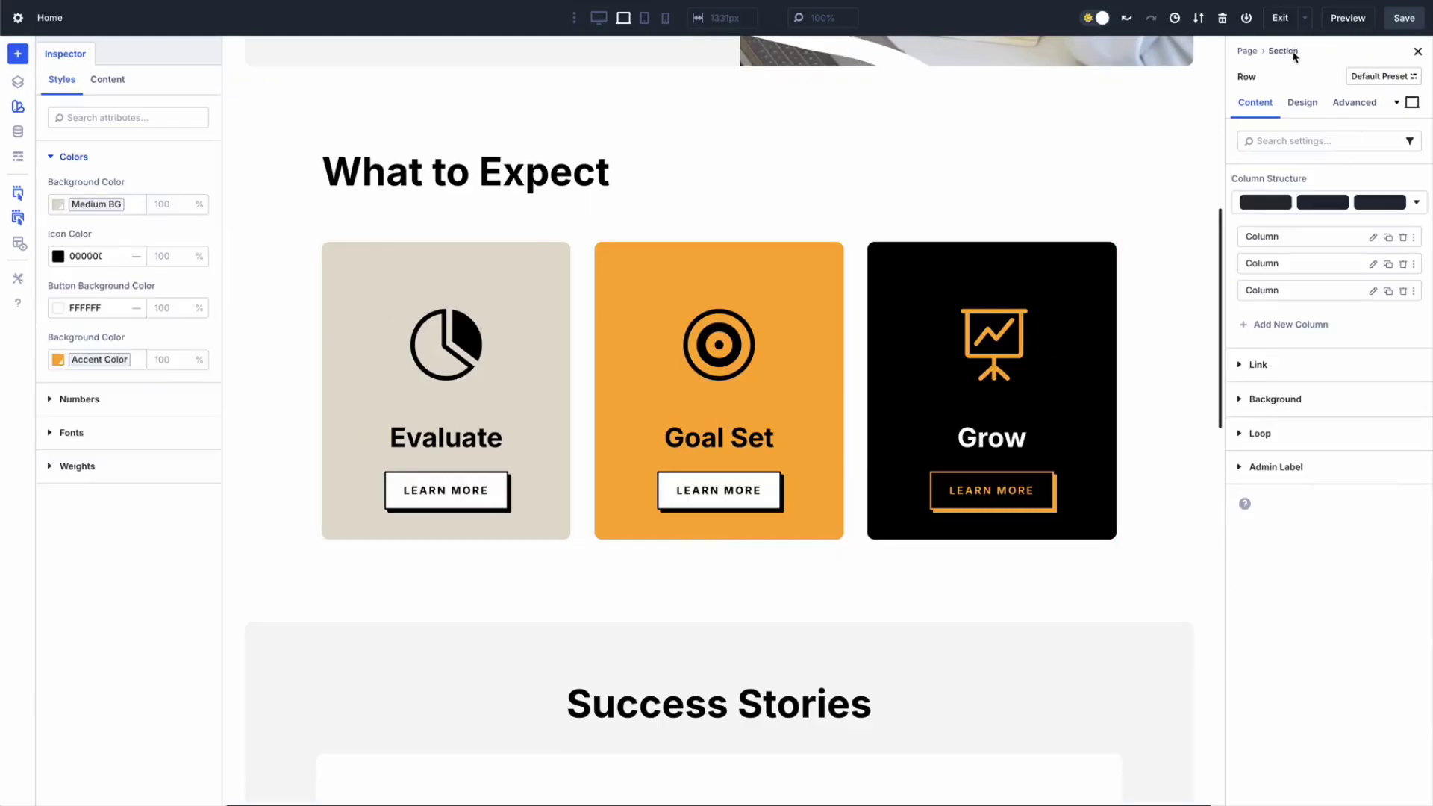
click(1283, 52)
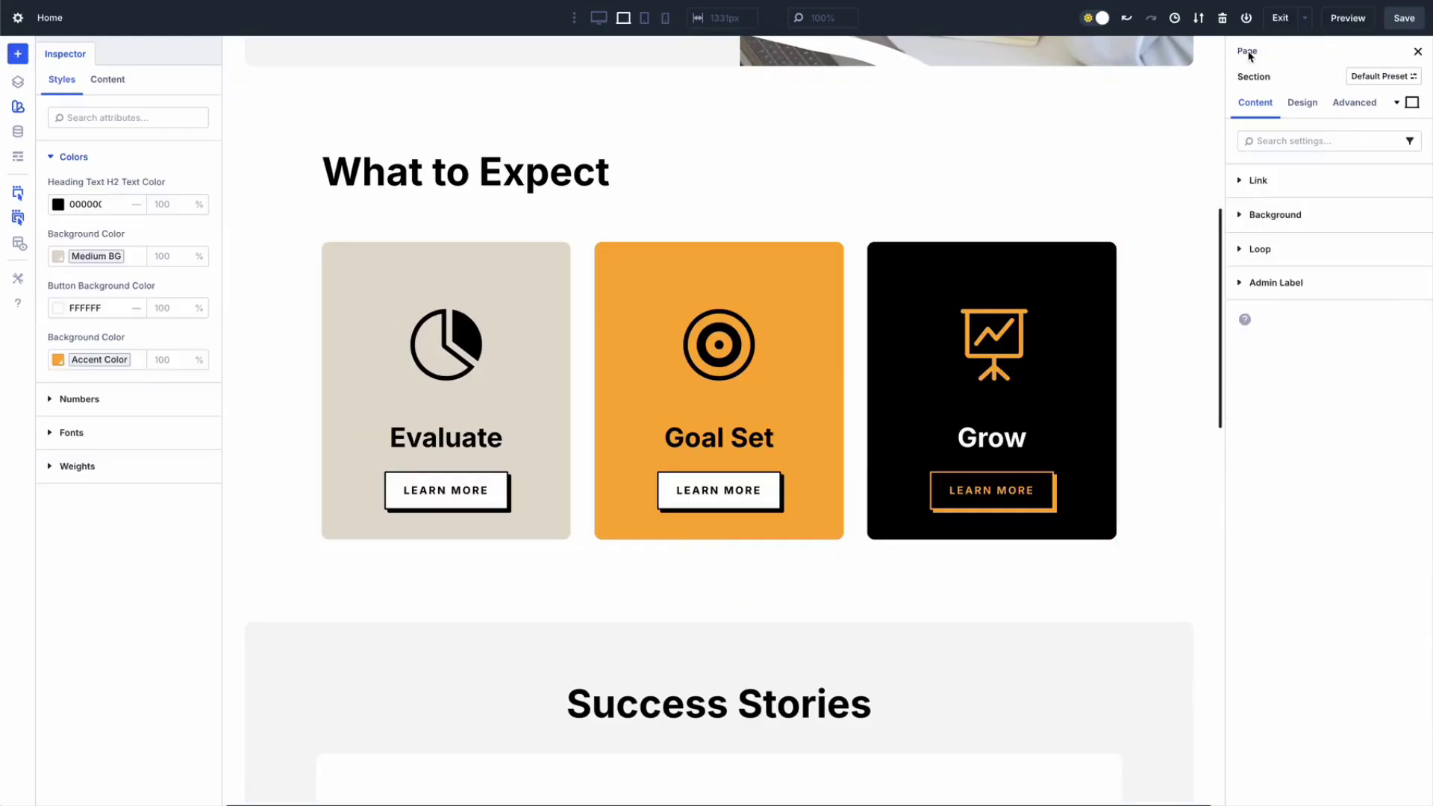
click(1248, 52)
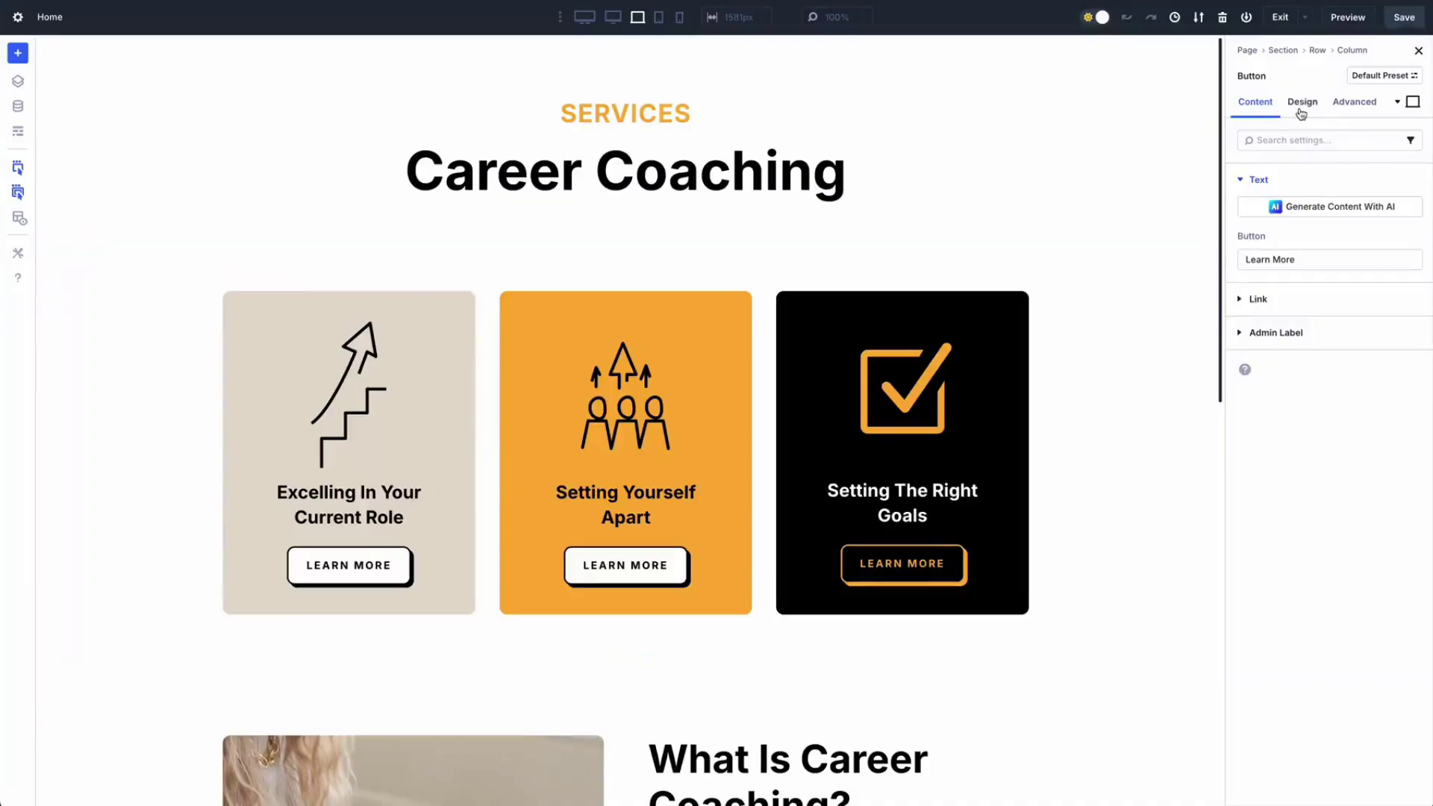
Show only modified button settings and replace the border radius with 40px across the page.
click(1300, 108)
click(1410, 140)
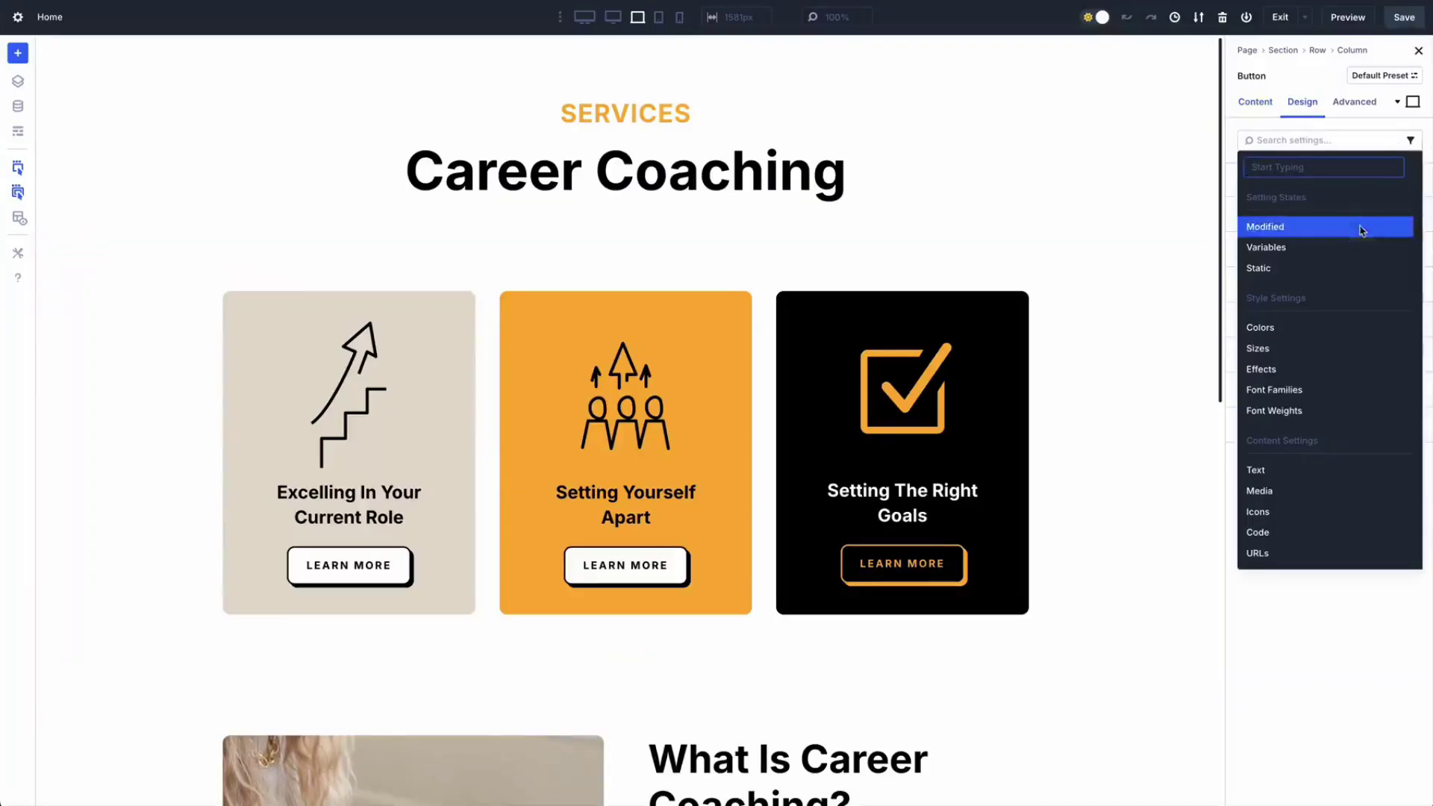
click(1403, 224)
scroll(1313, 313, down, 3)
right_click(1283, 300)
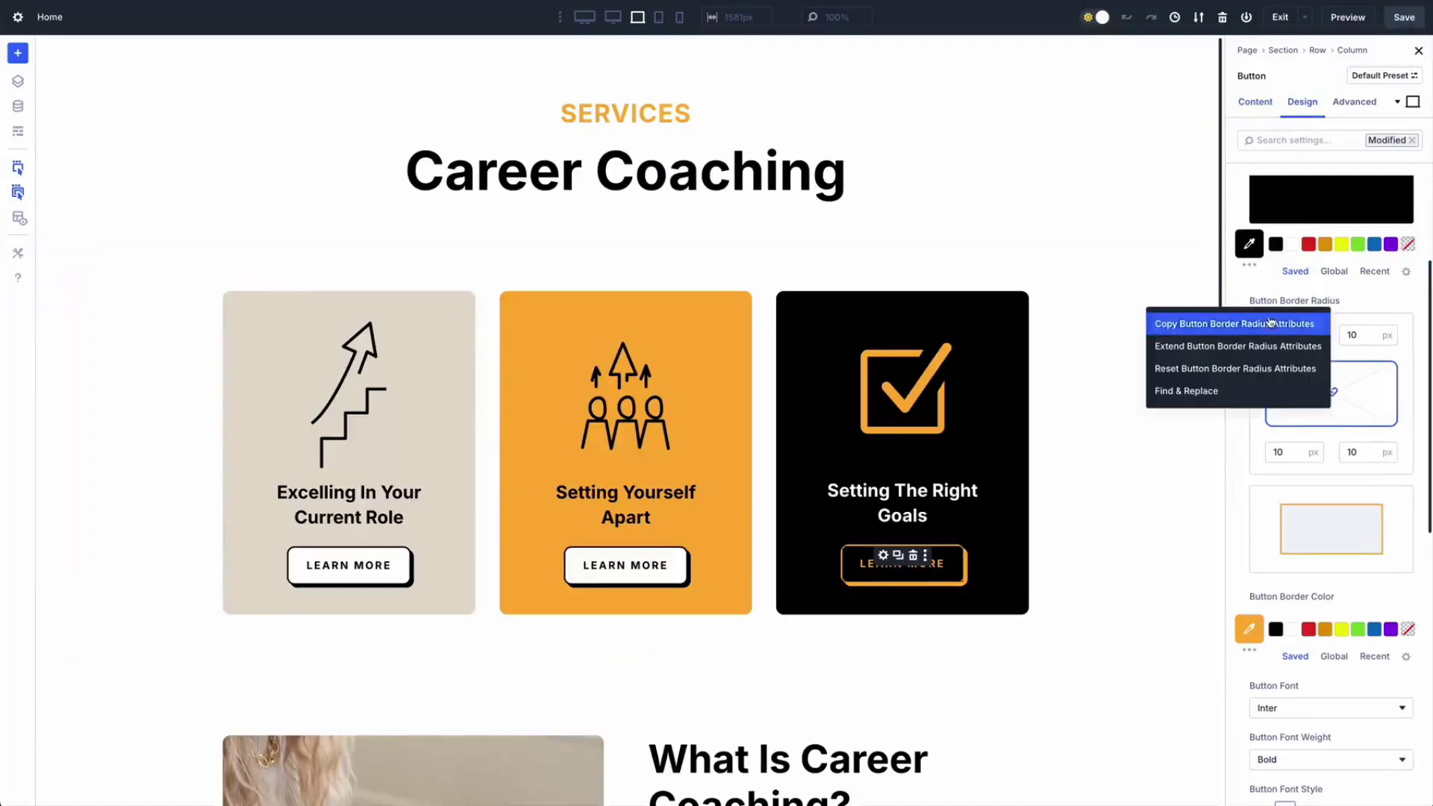
click(1194, 390)
drag(179, 60, 103, 345)
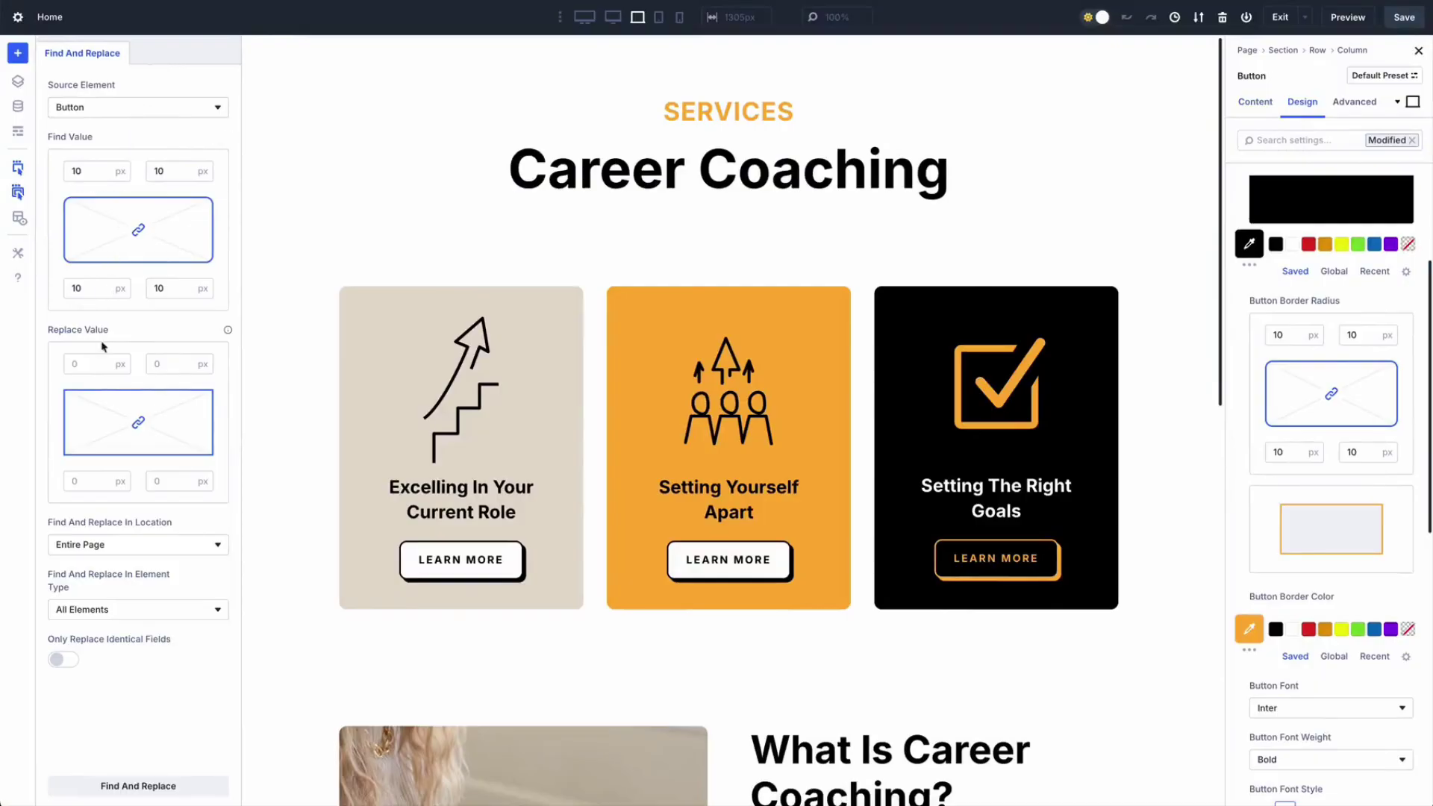
click(131, 335)
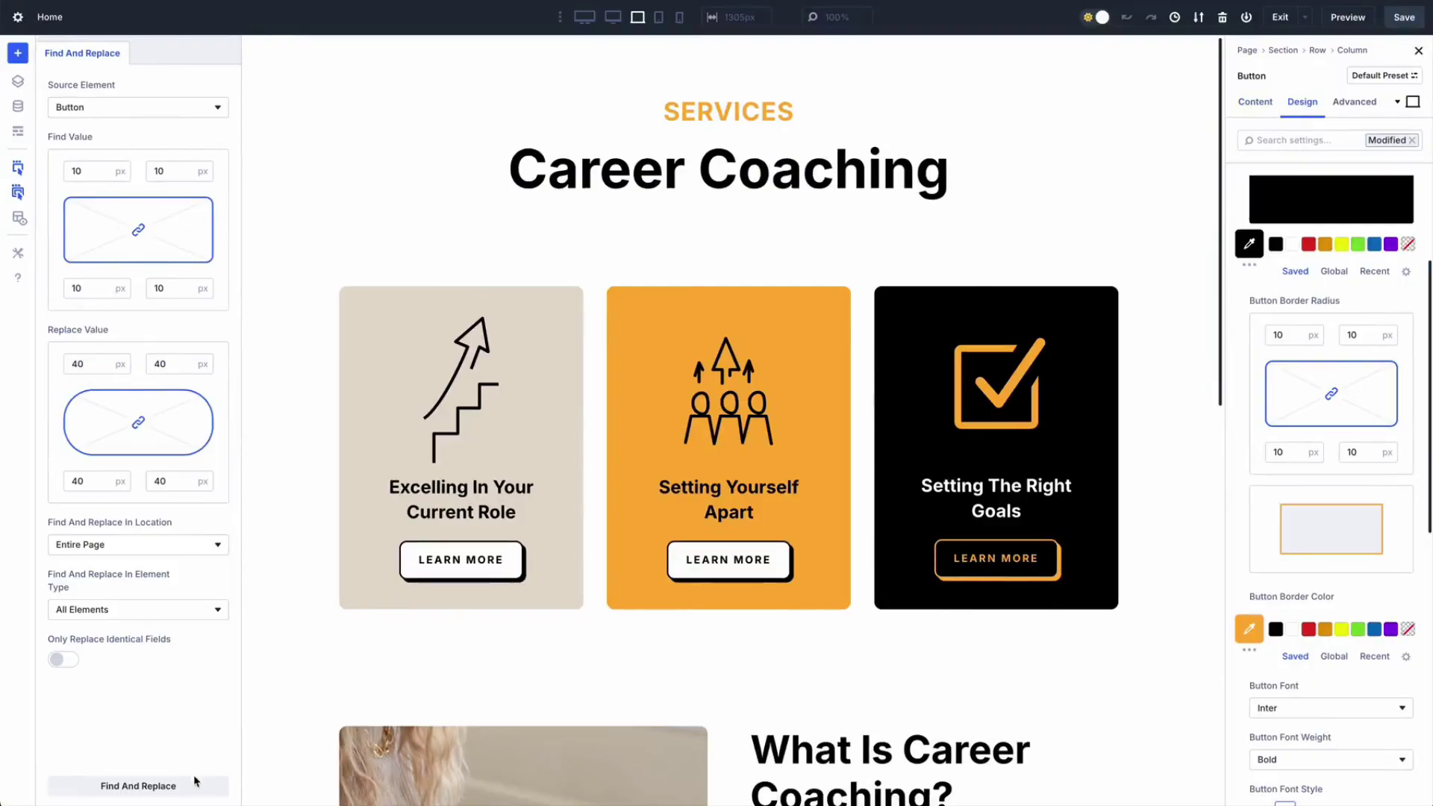
click(138, 785)
click(192, 783)
Replace the orange button border colour with the teal Primary Color page-wide.
right_click(1269, 596)
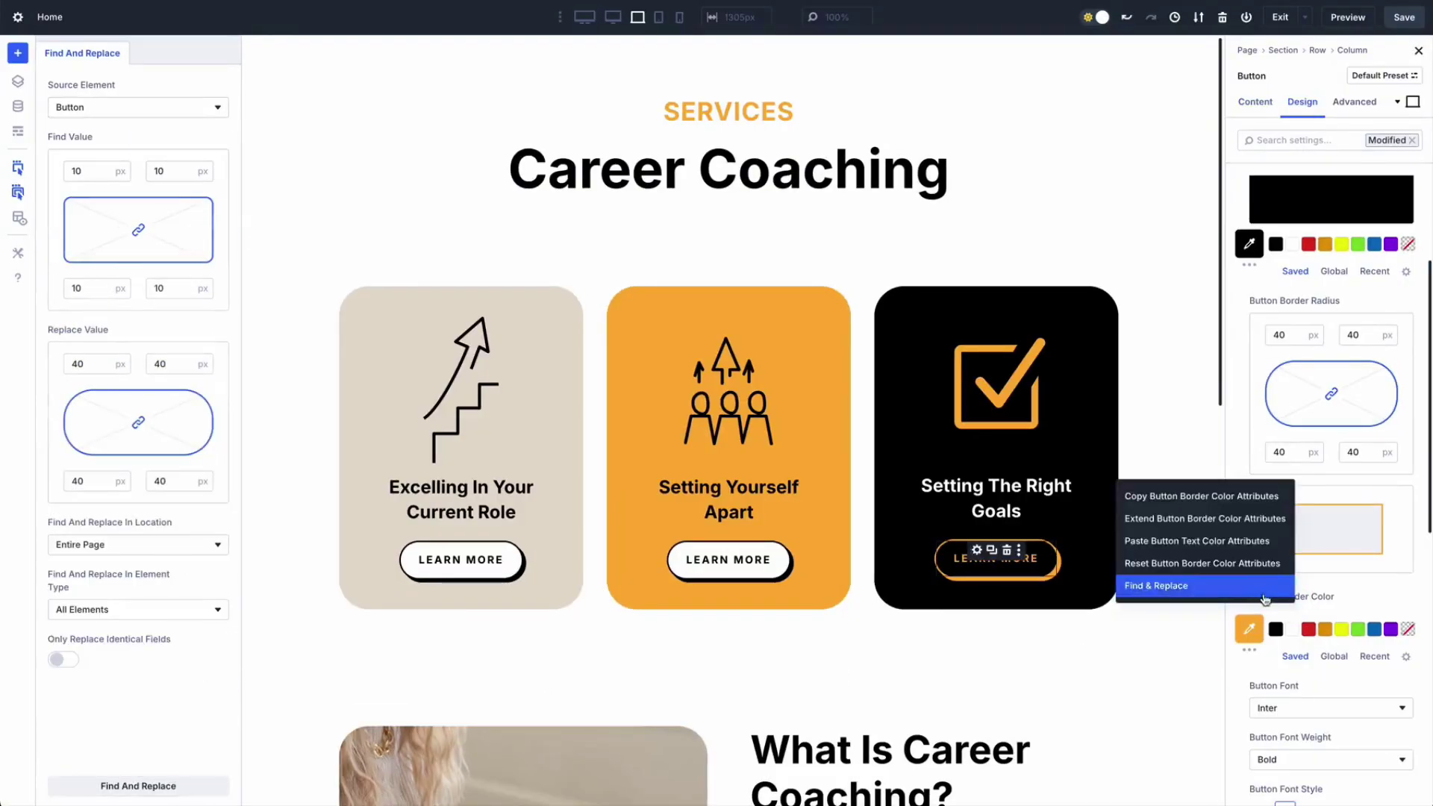
click(1265, 598)
click(146, 285)
click(89, 259)
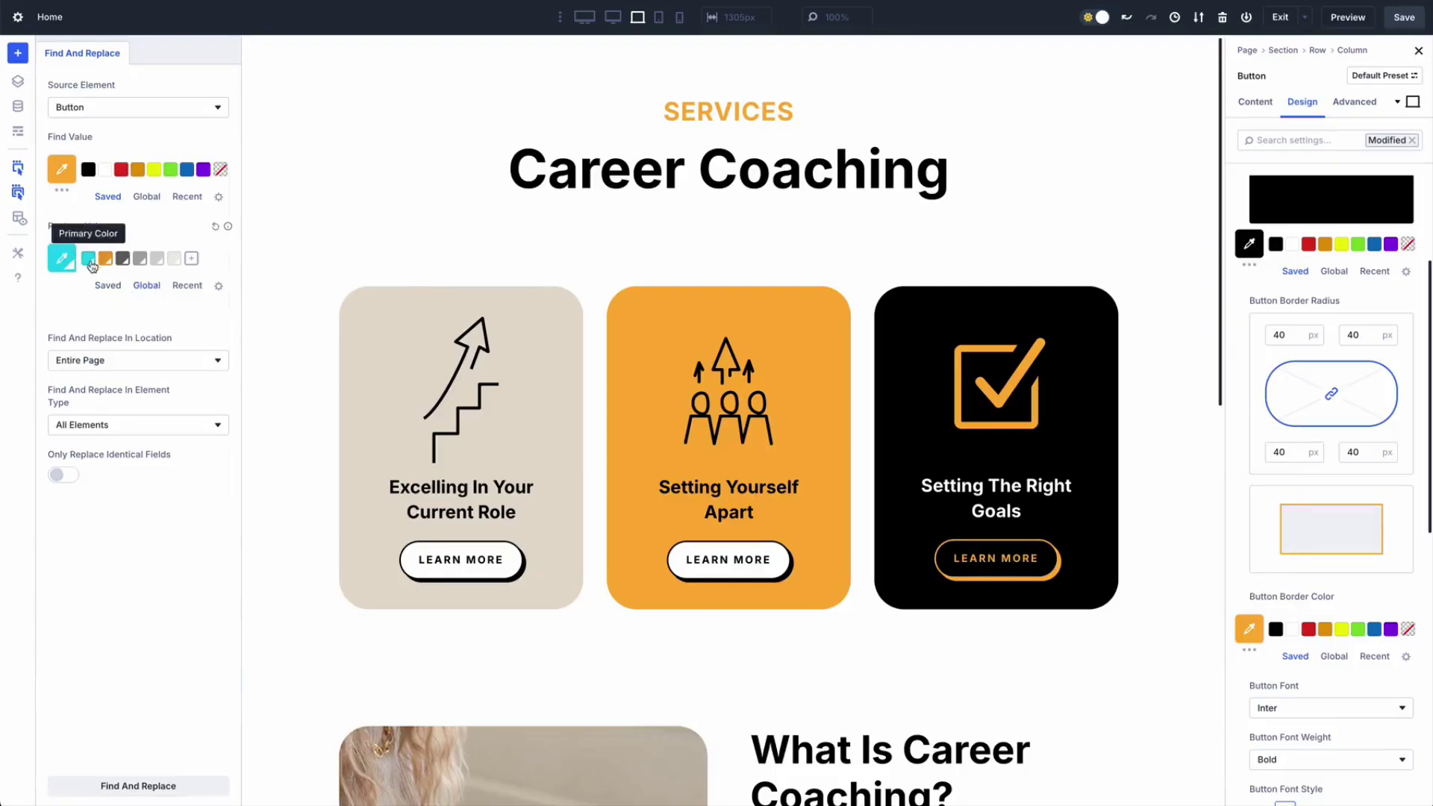
click(159, 783)
click(185, 785)
Find and replace the button shadow offset from 4 to 12px across the page.
click(1299, 141)
text(shadow)
right_click(1306, 287)
click(1112, 369)
click(75, 212)
text(0)
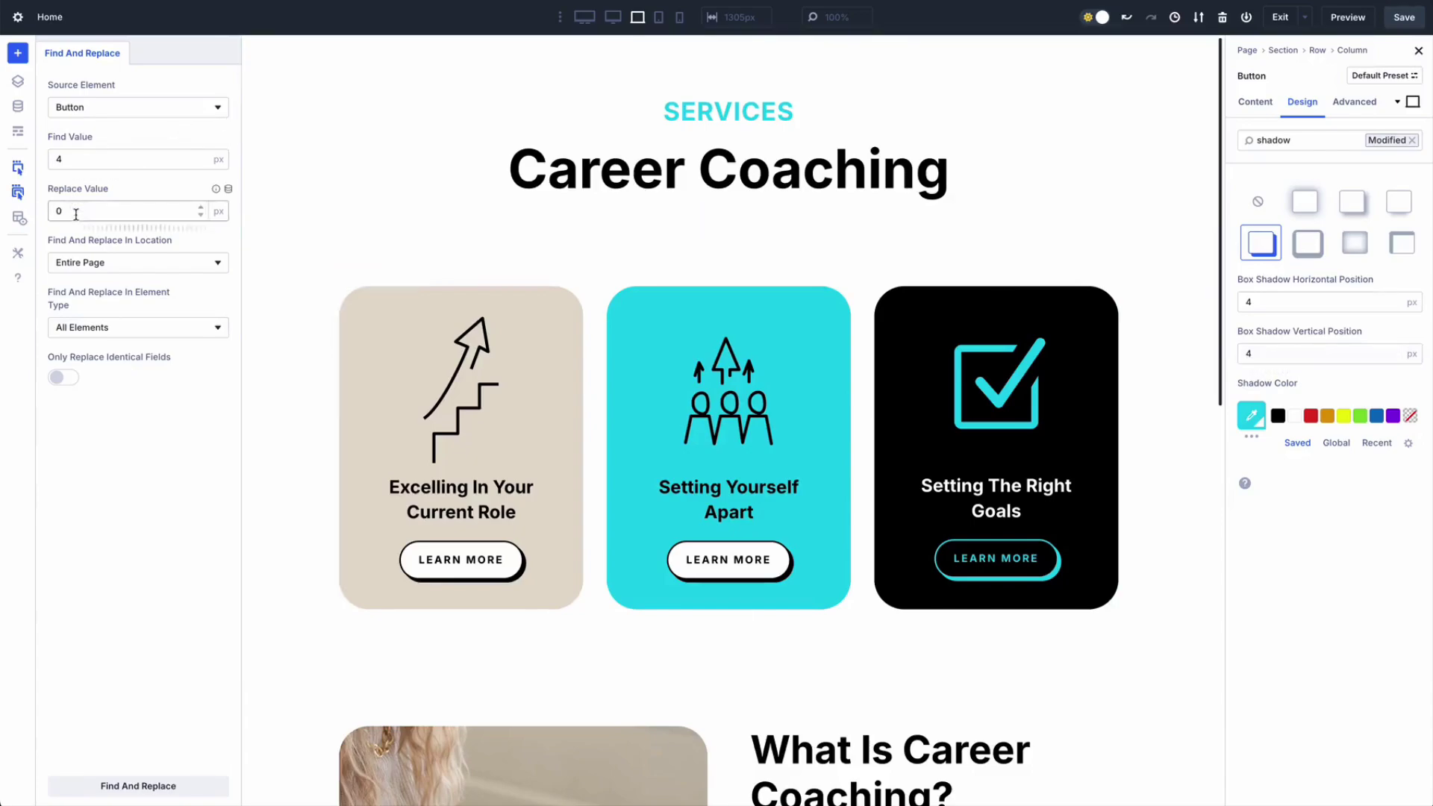
click(165, 787)
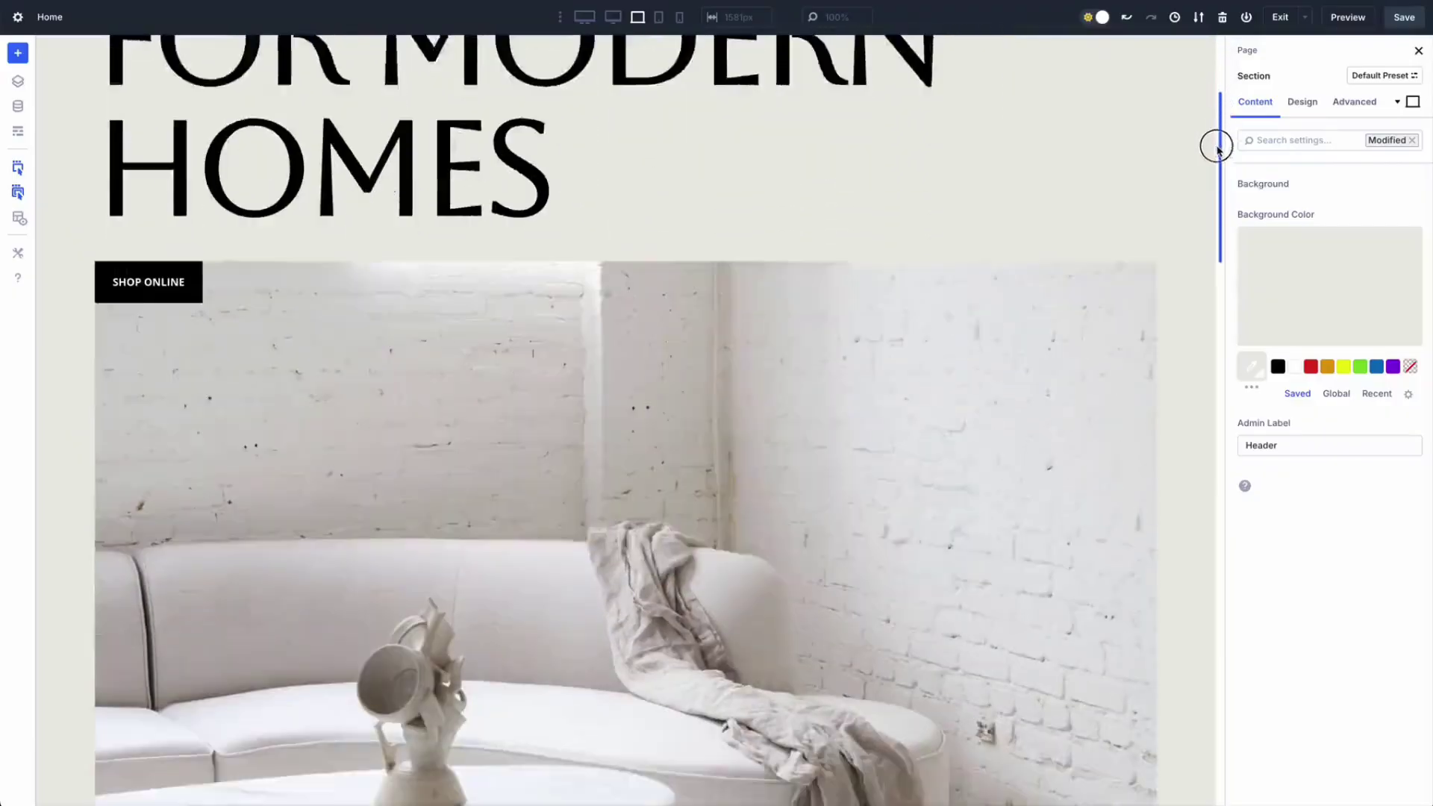
Scroll the furniture Home page down to the New Arrivals section.
drag(1212, 144, 1195, 423)
Start a Find & Replace on the New Arrivals H2 font, choosing the global Titles font.
click(419, 125)
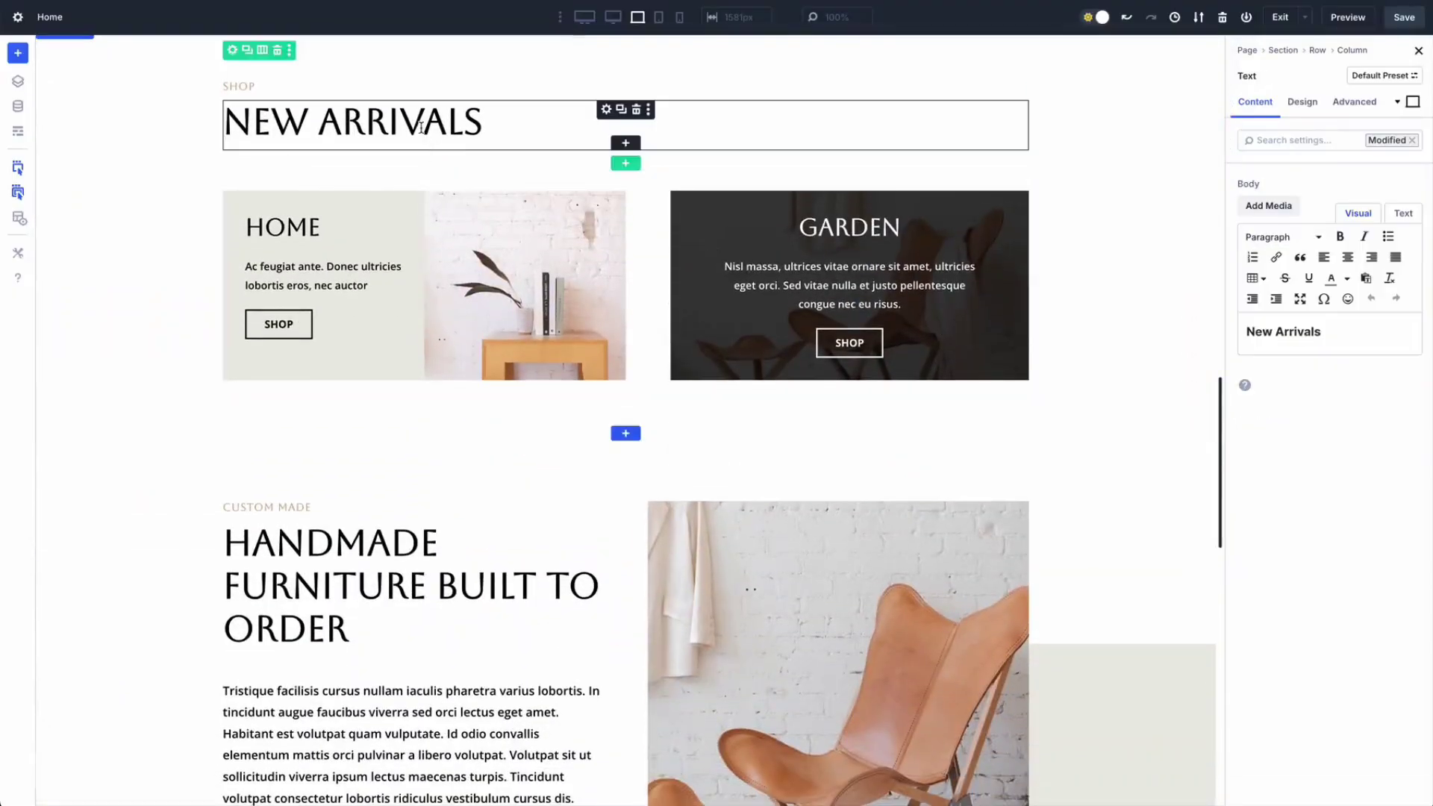
click(1302, 101)
right_click(1303, 189)
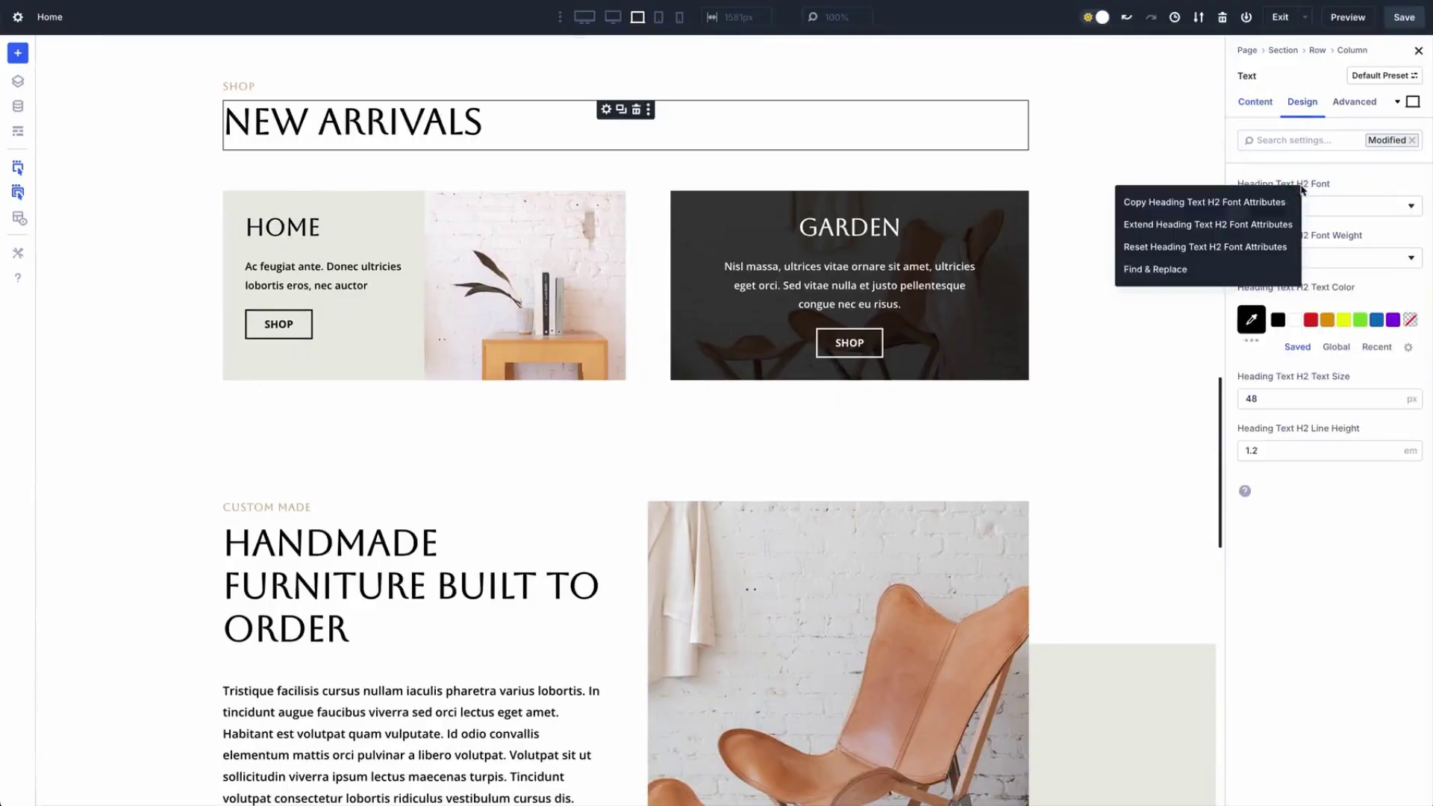
click(1190, 271)
click(1182, 244)
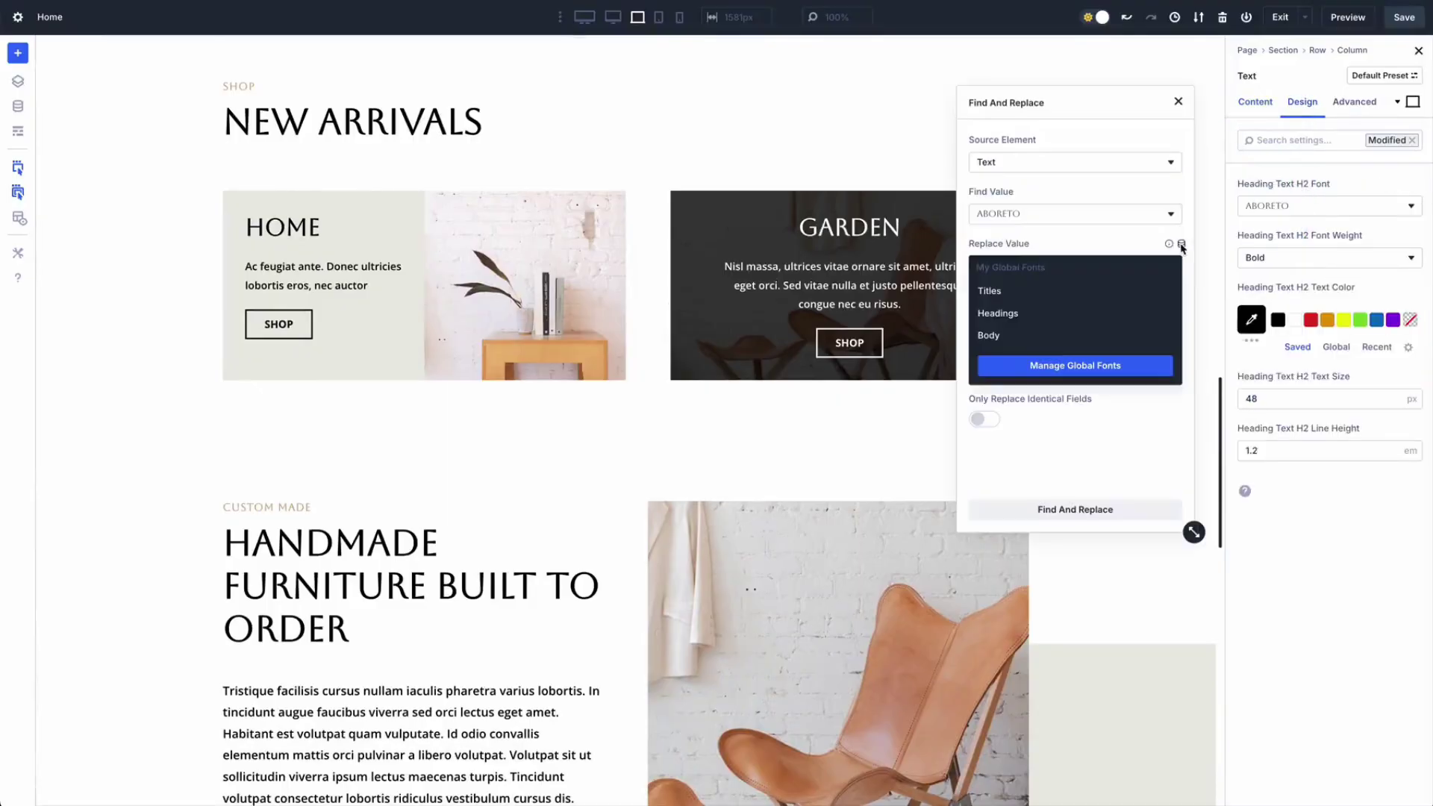
click(1052, 290)
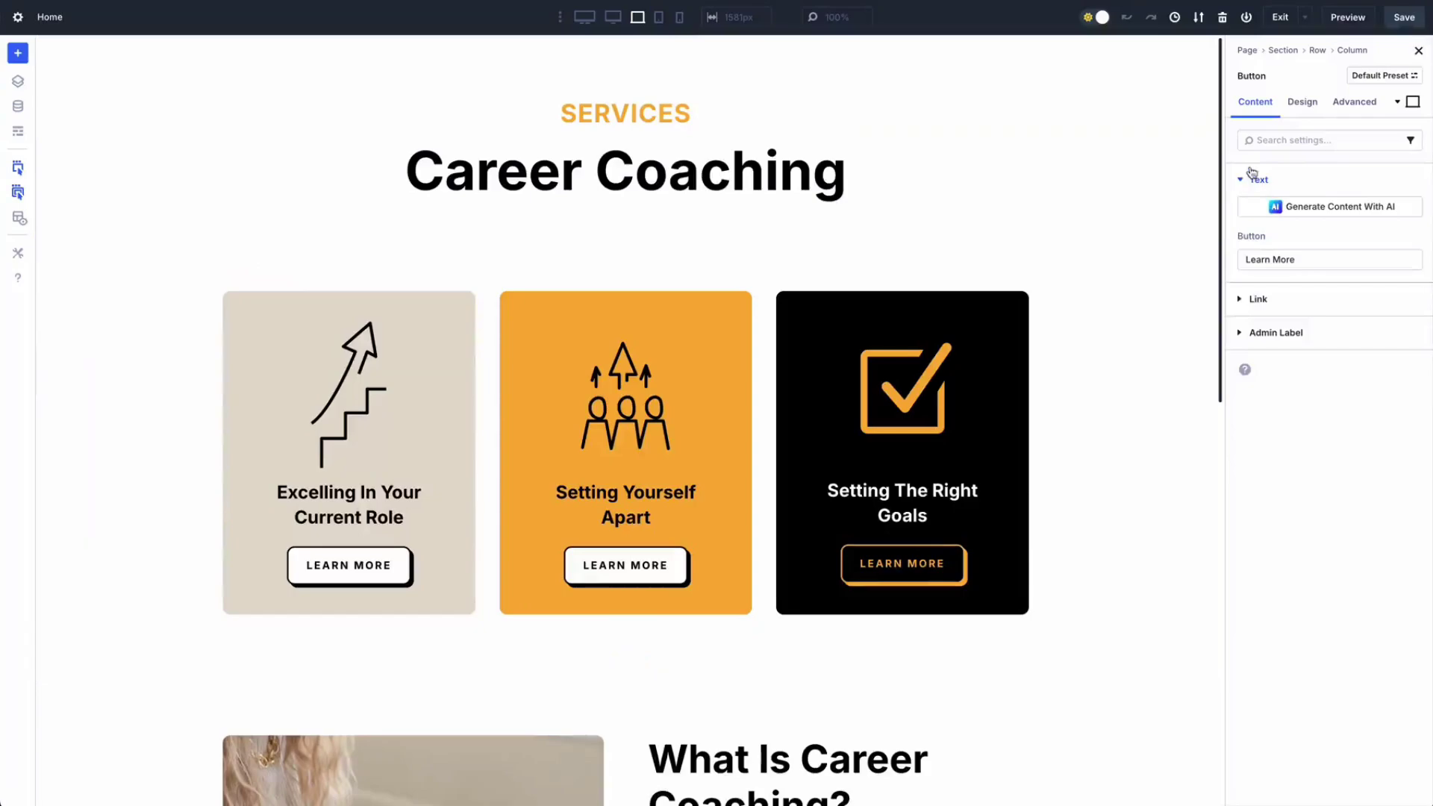
Filter the button's Design settings to Modified and replace the 10px border radius with 40px page-wide.
click(1301, 103)
click(1410, 141)
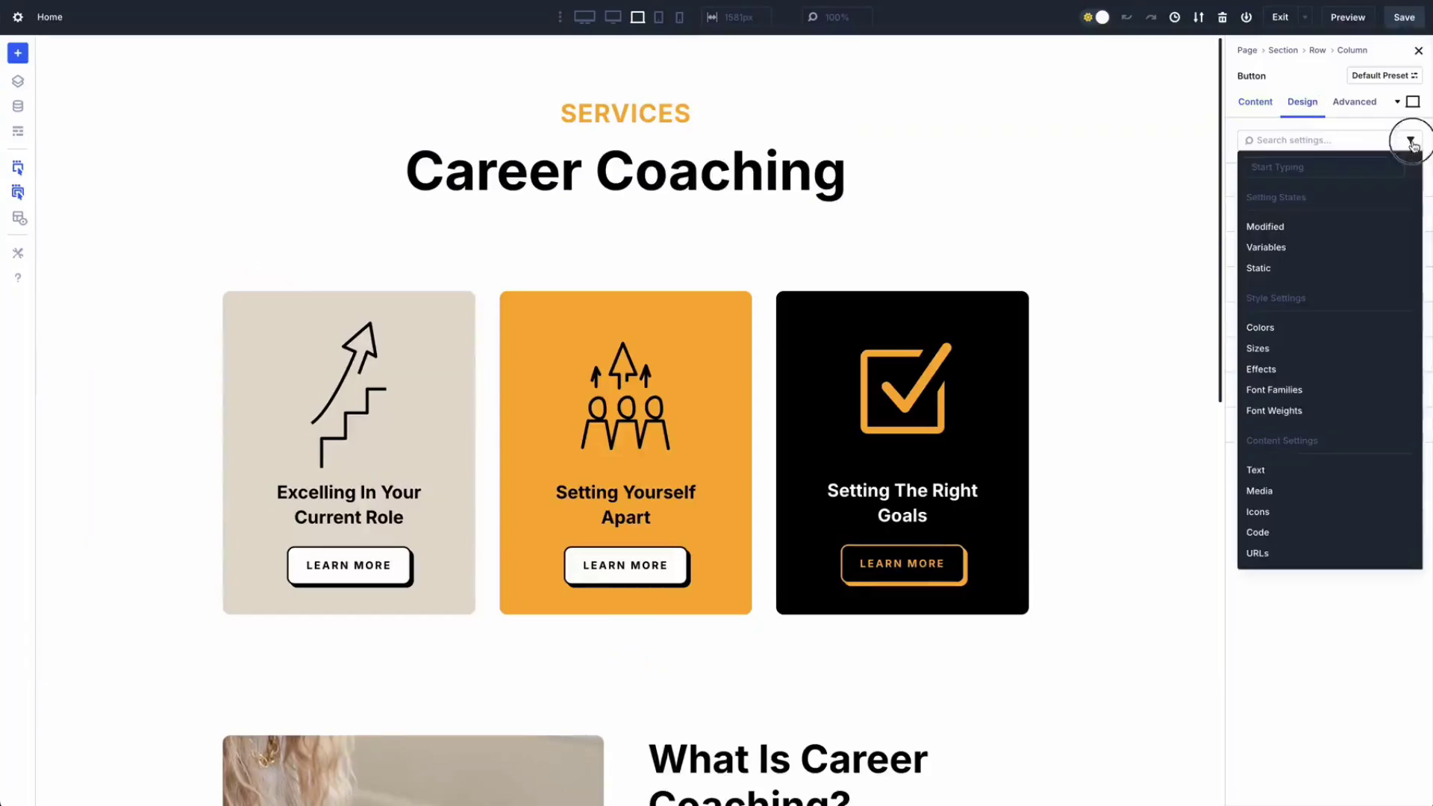
click(1360, 227)
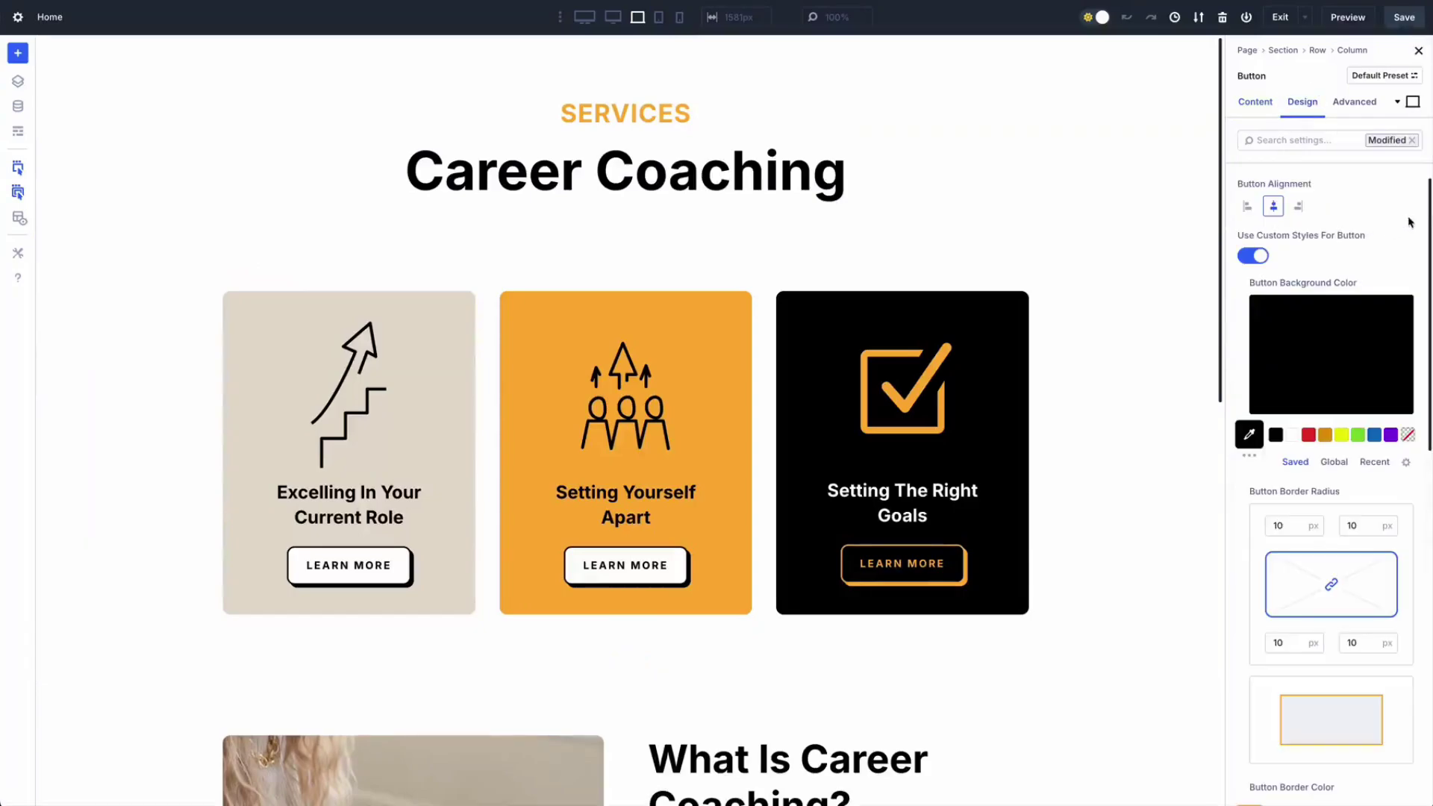
scroll(1430, 207, down, 3)
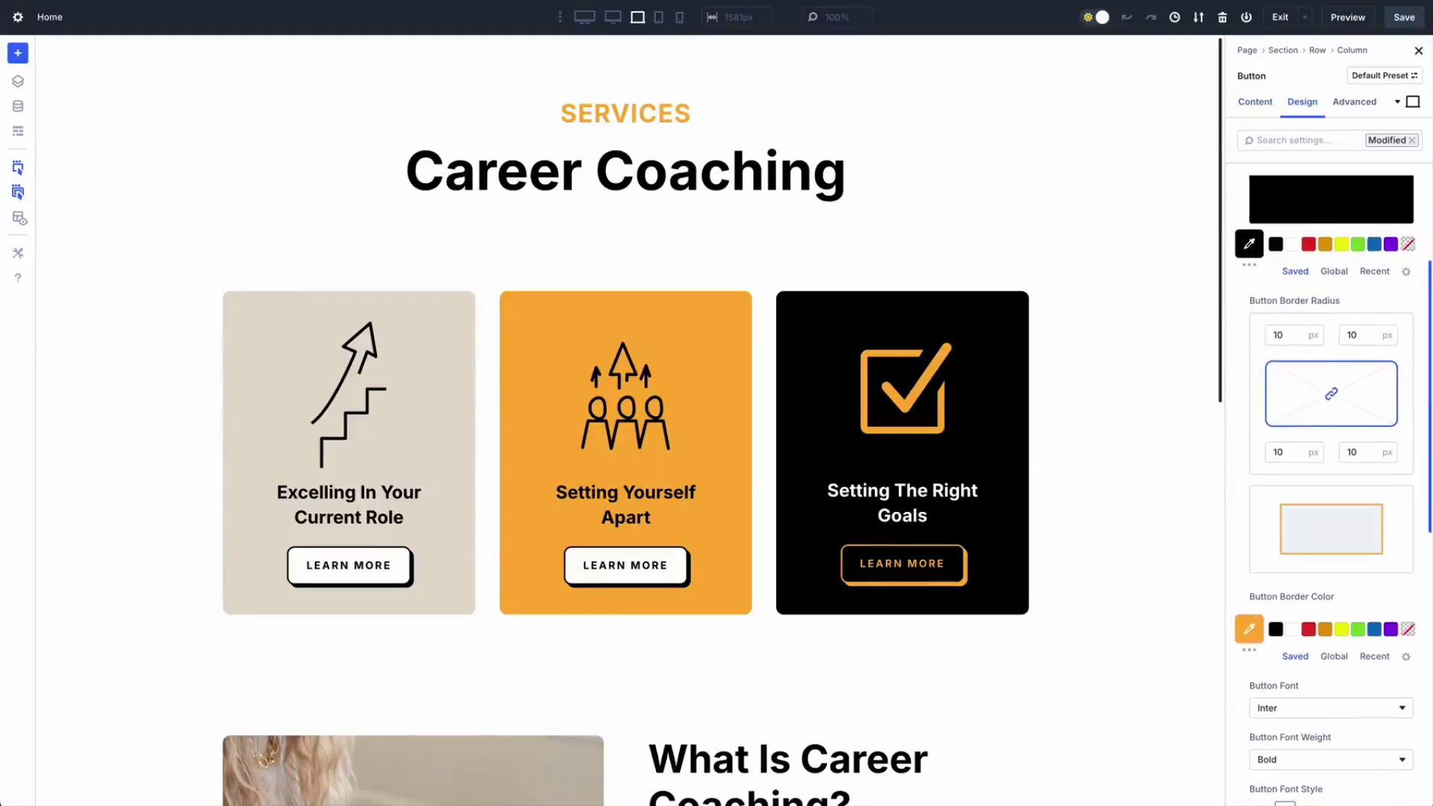
right_click(1333, 312)
click(1198, 391)
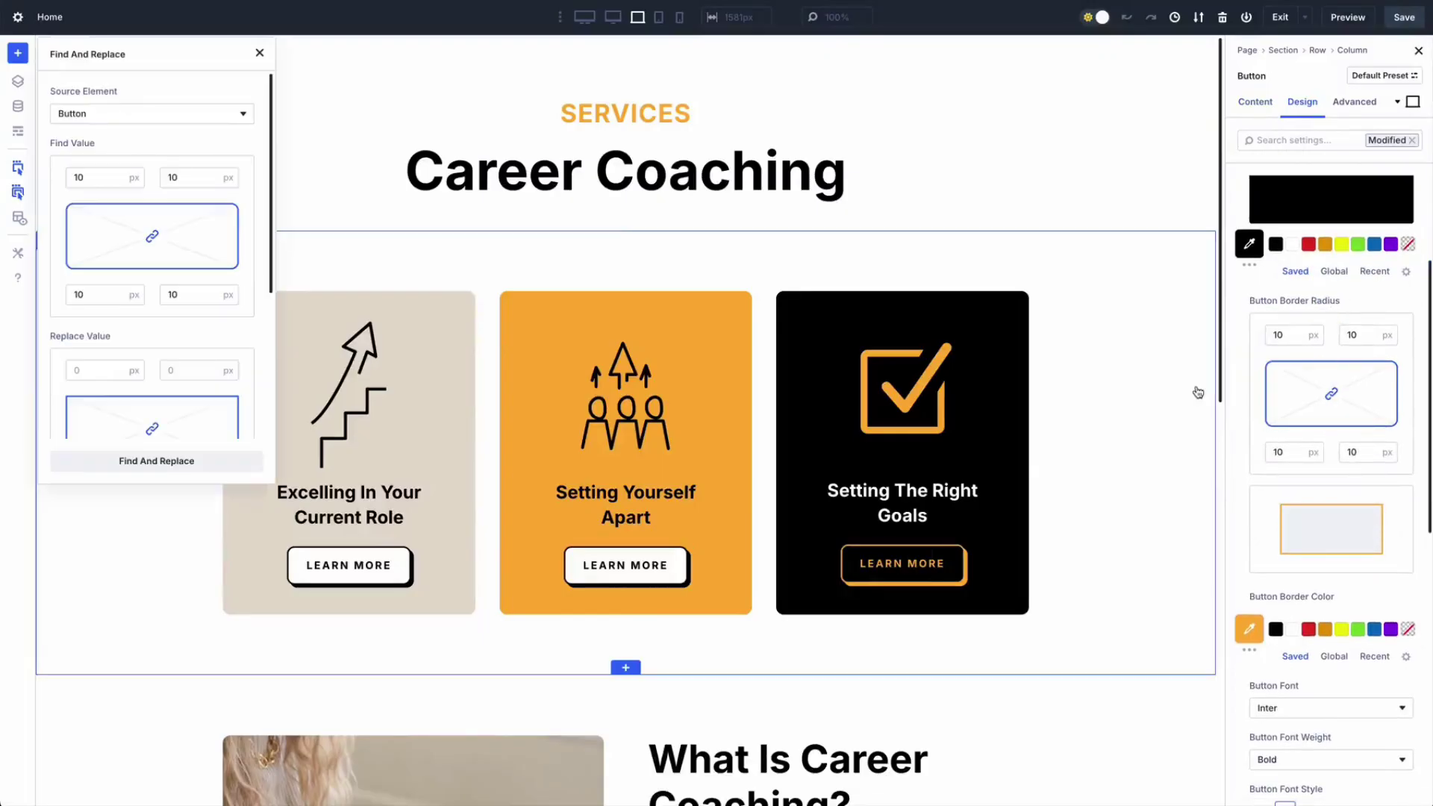
double_click(175, 59)
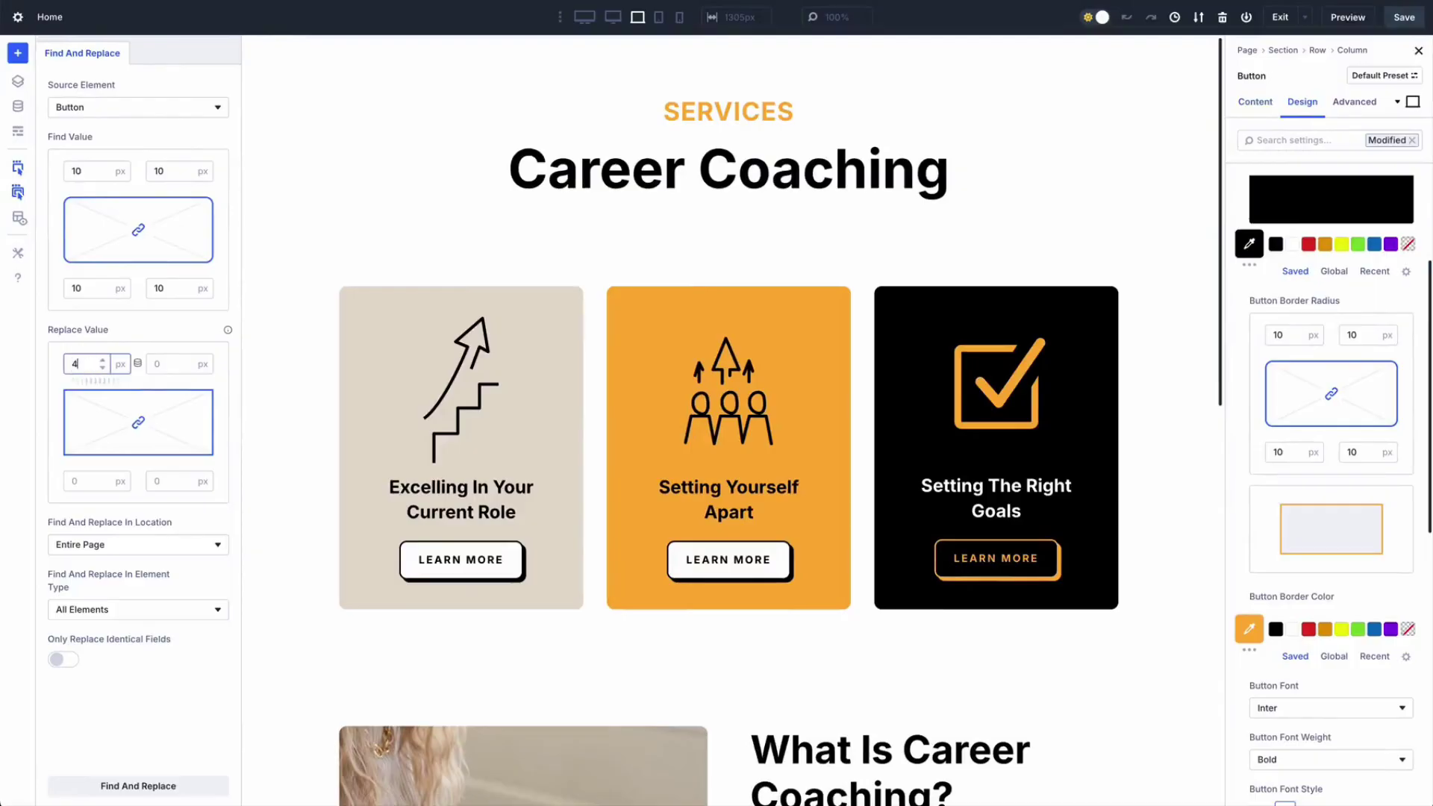
click(129, 337)
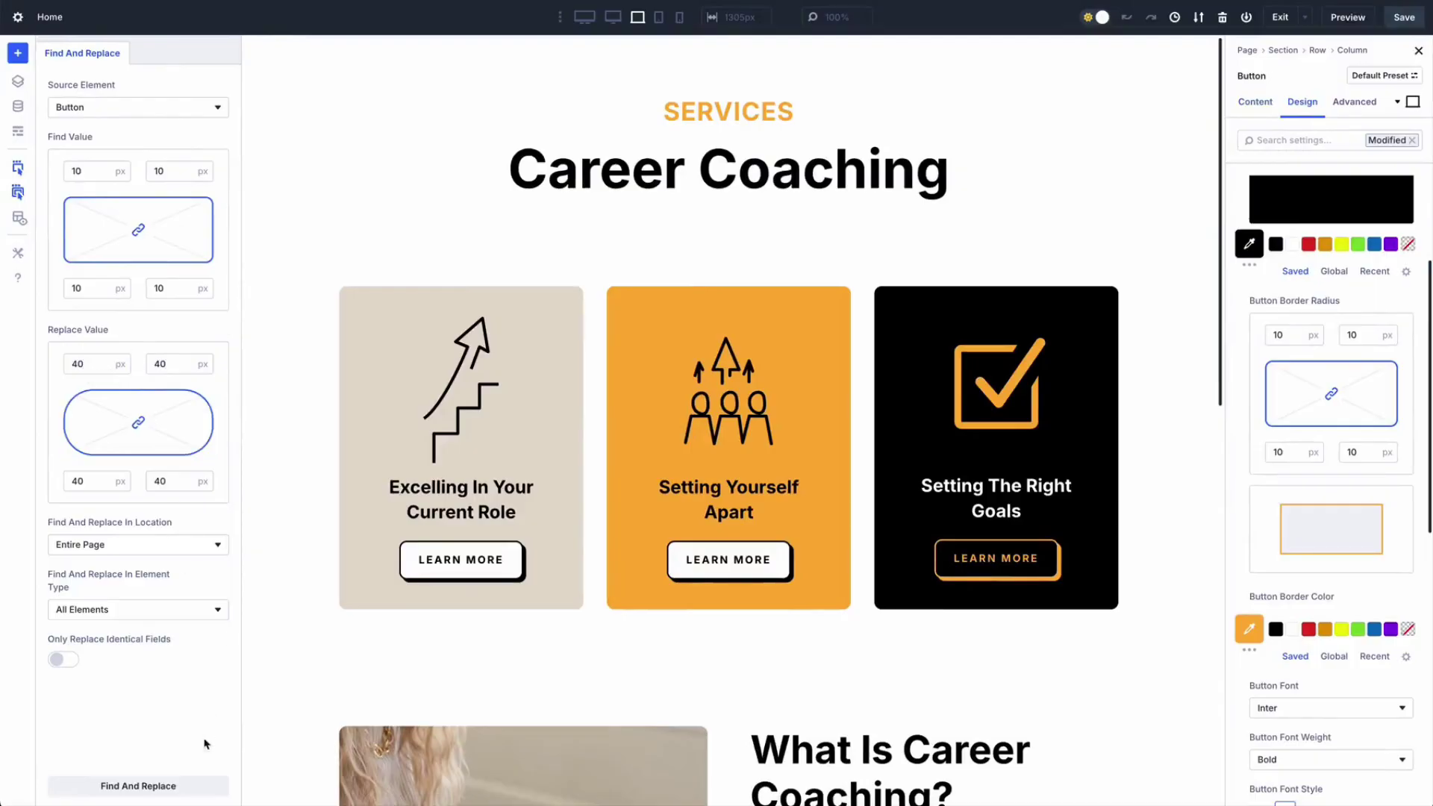
click(194, 787)
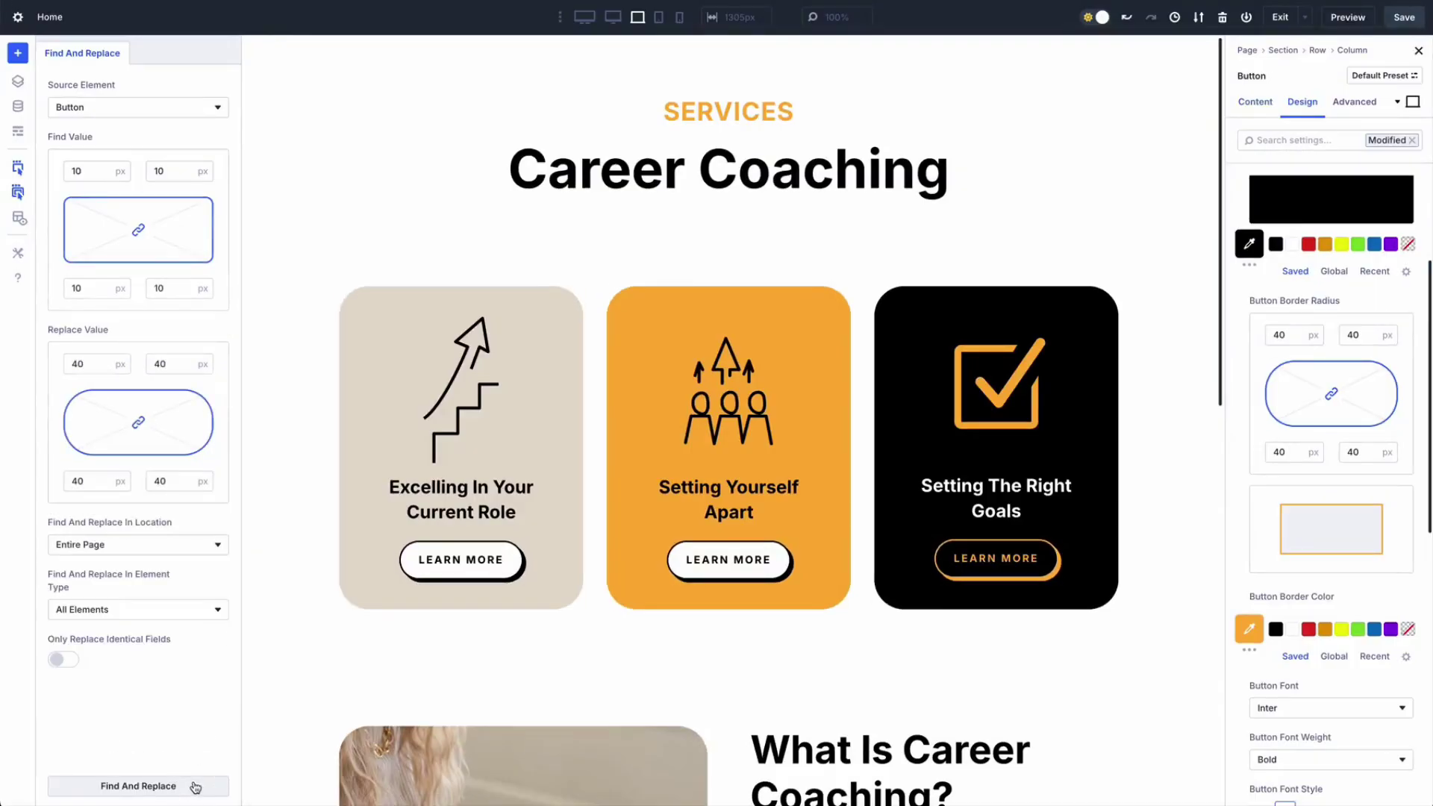
Replace the orange button border colour page-wide with the cyan global Primary Color.
right_click(1296, 601)
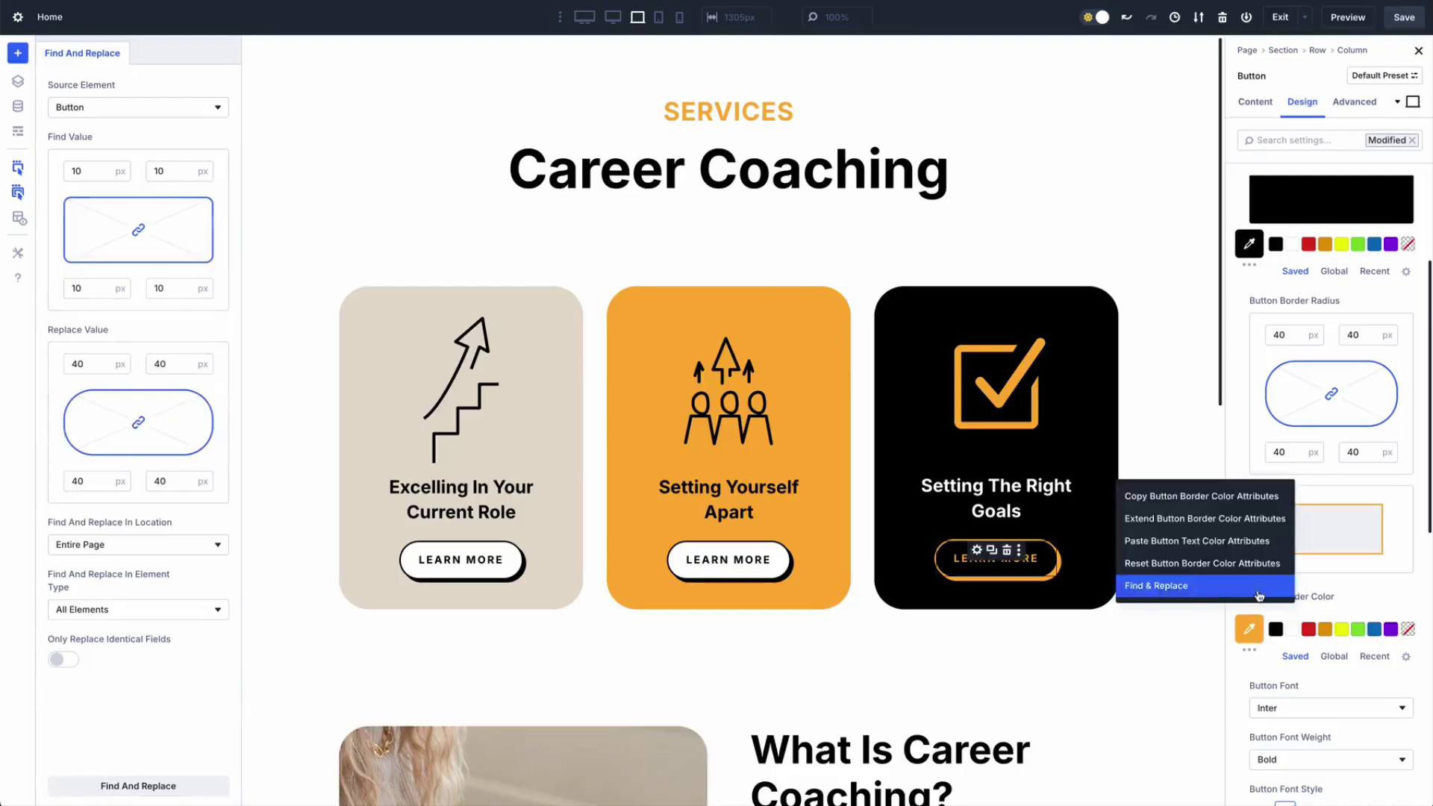
click(1260, 595)
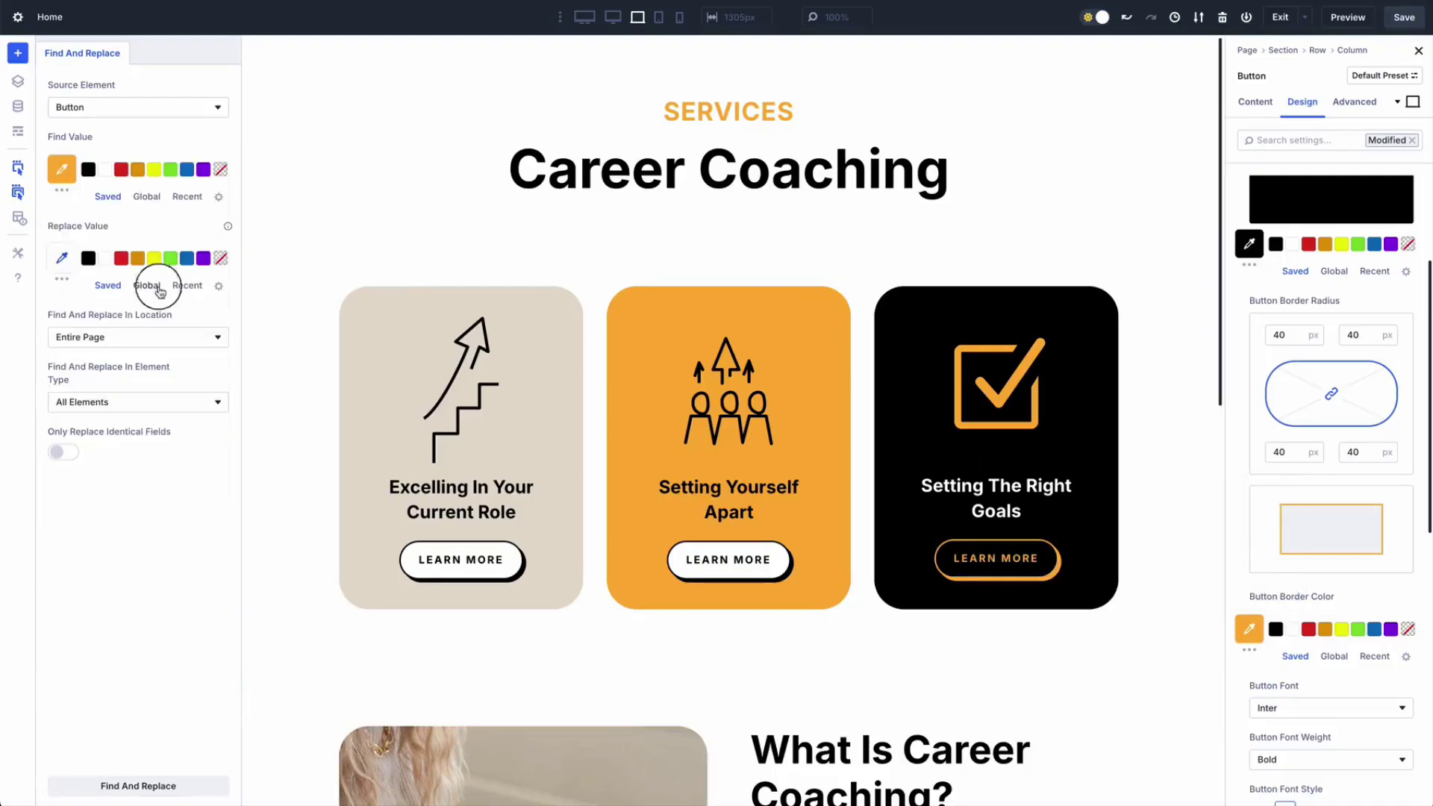
click(158, 291)
click(95, 261)
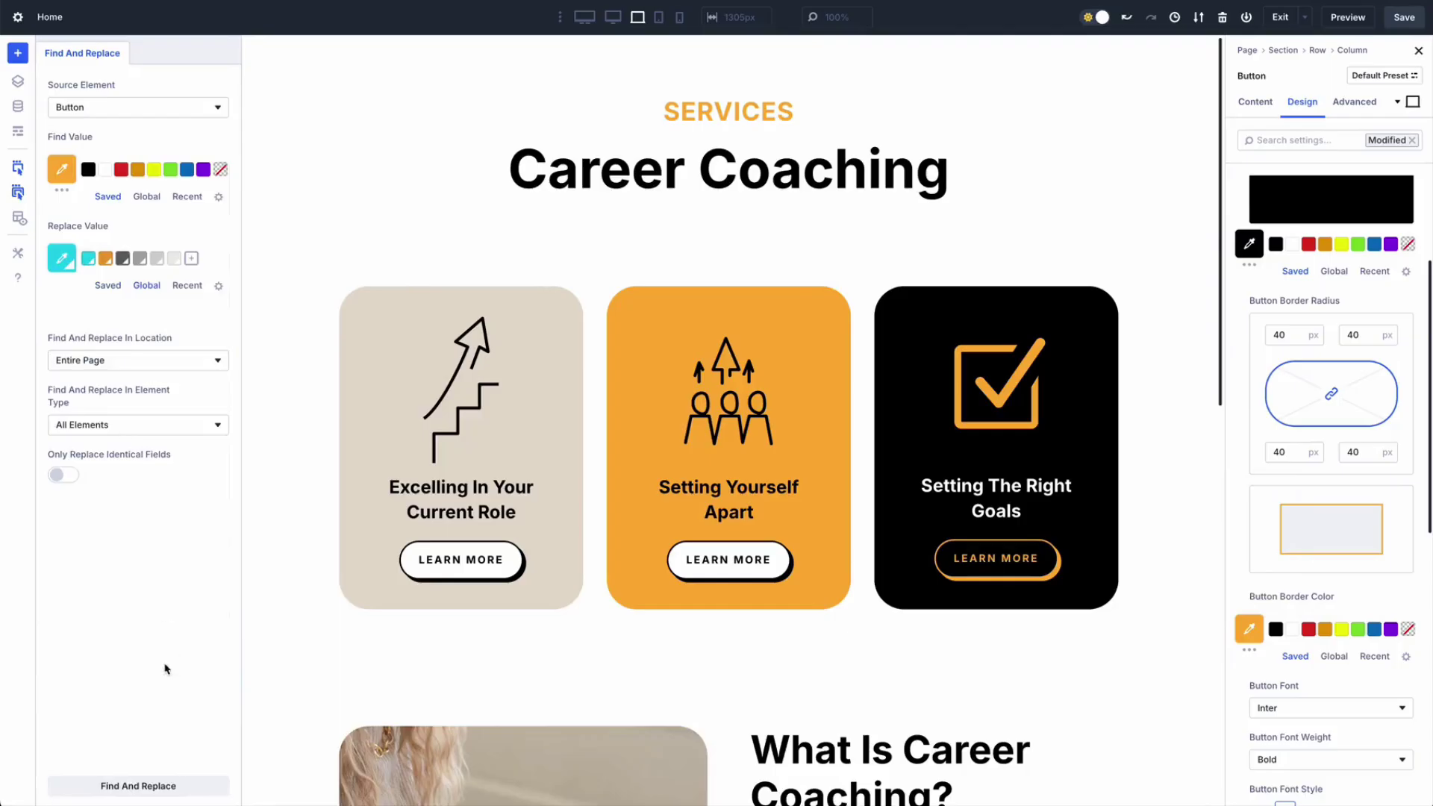
click(159, 783)
click(154, 786)
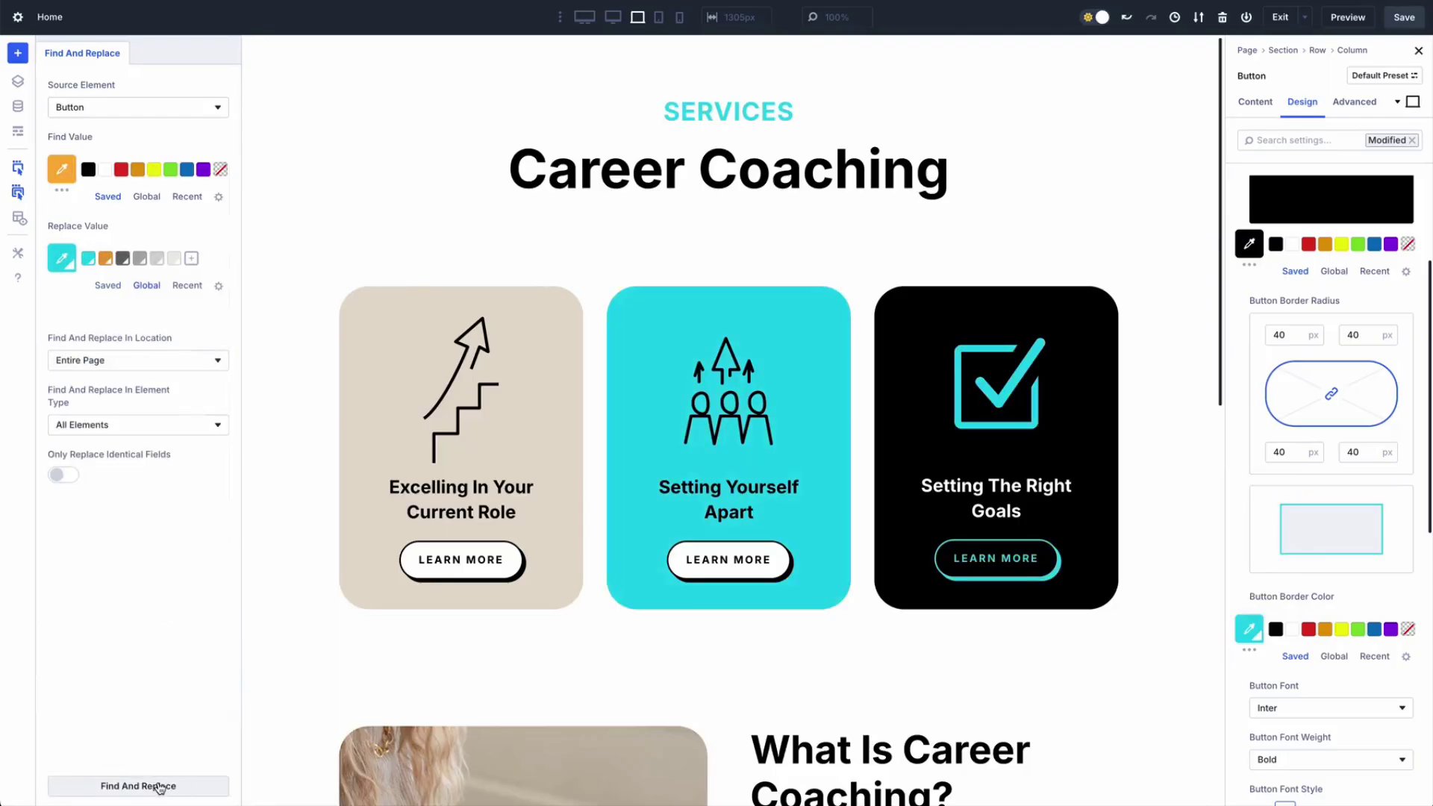
Replace the button box shadow position value 4 with 12 across the page.
click(1300, 142)
text(shadow)
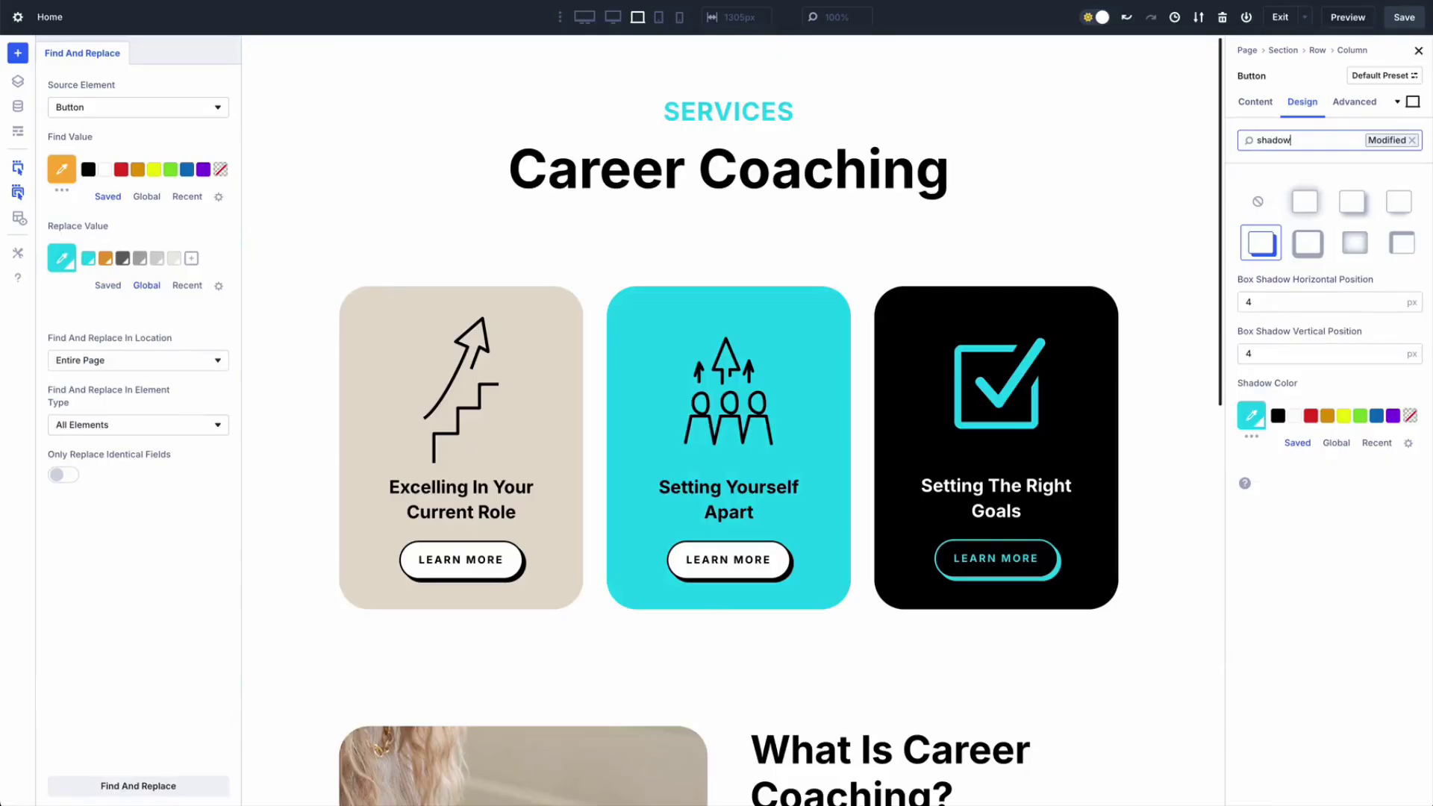
right_click(1305, 295)
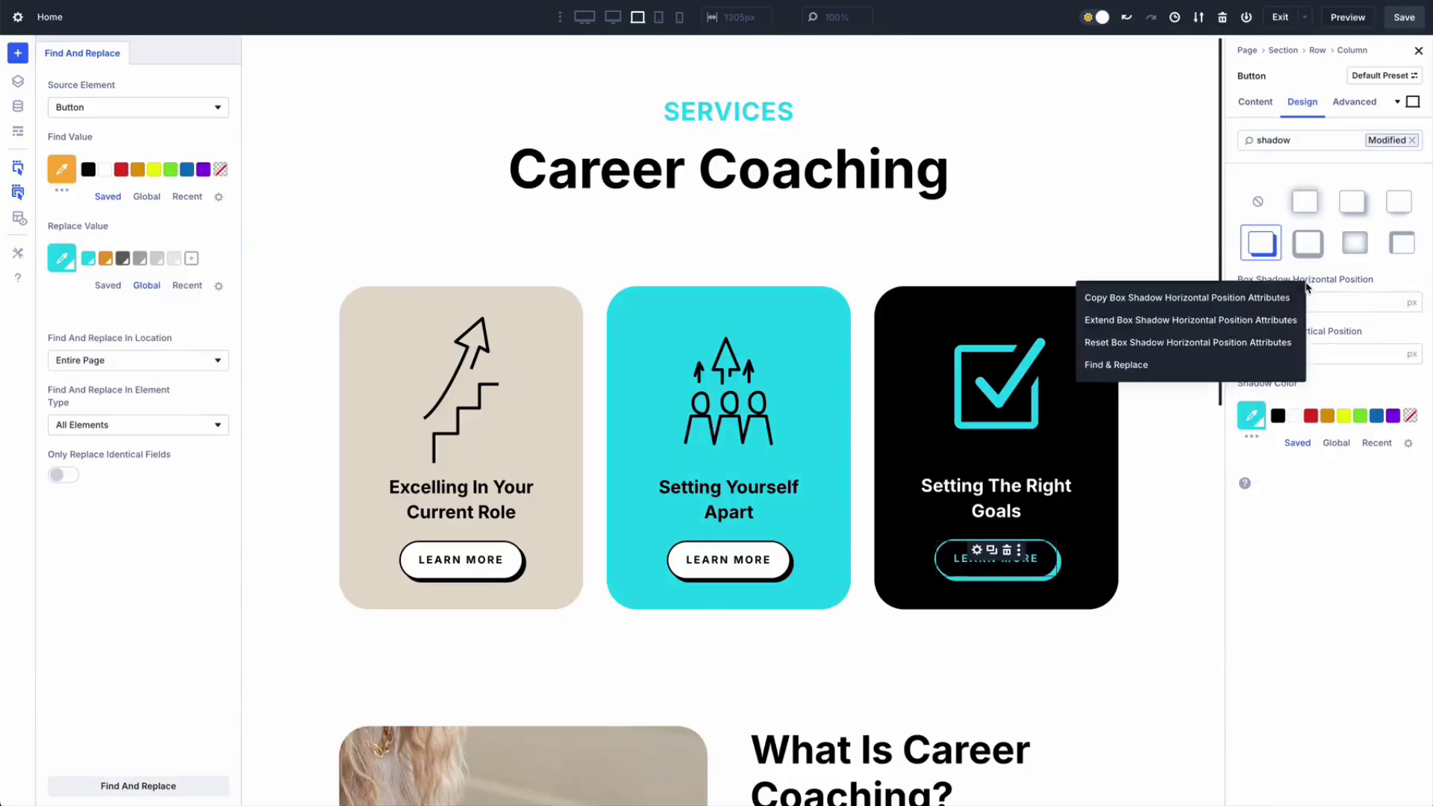
click(1246, 360)
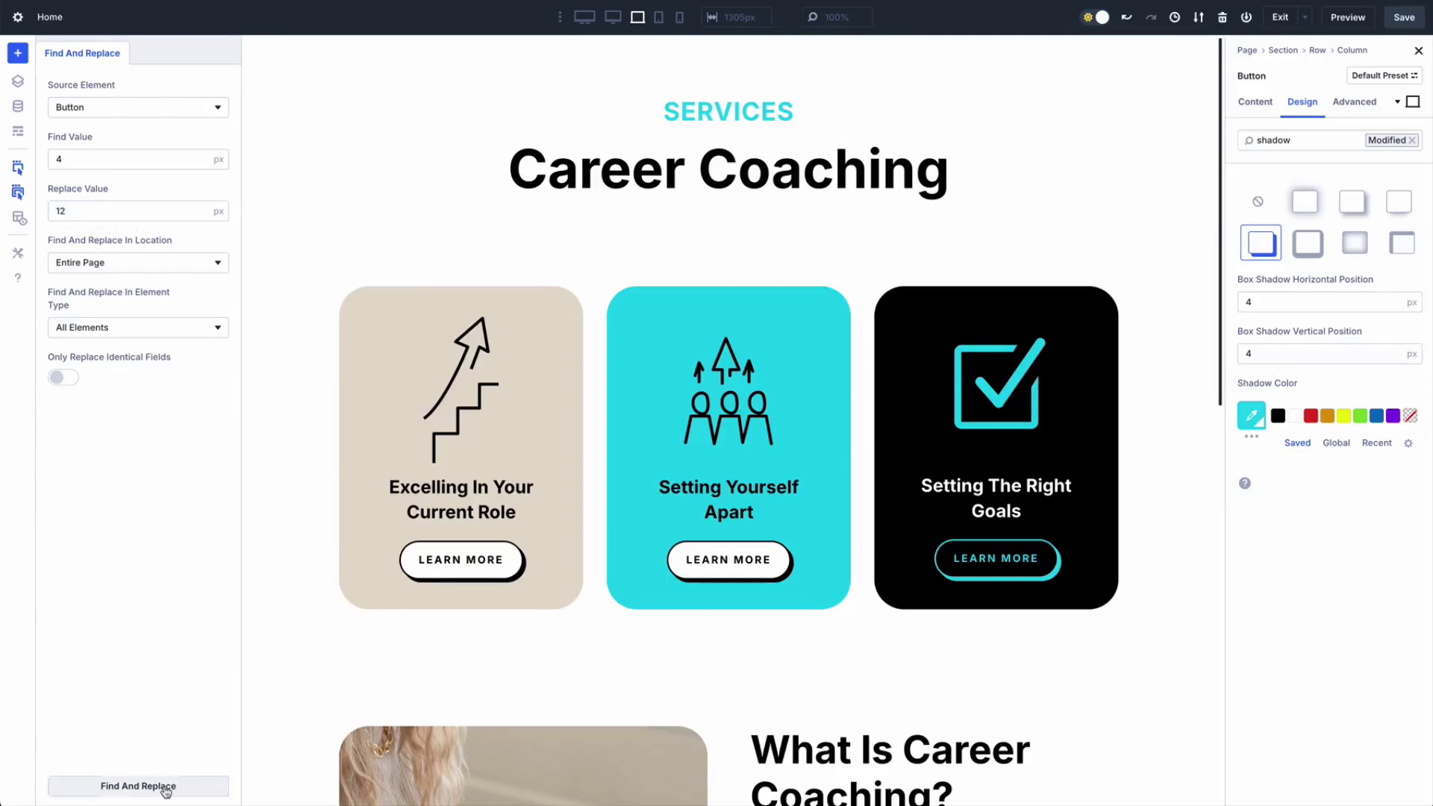
click(138, 785)
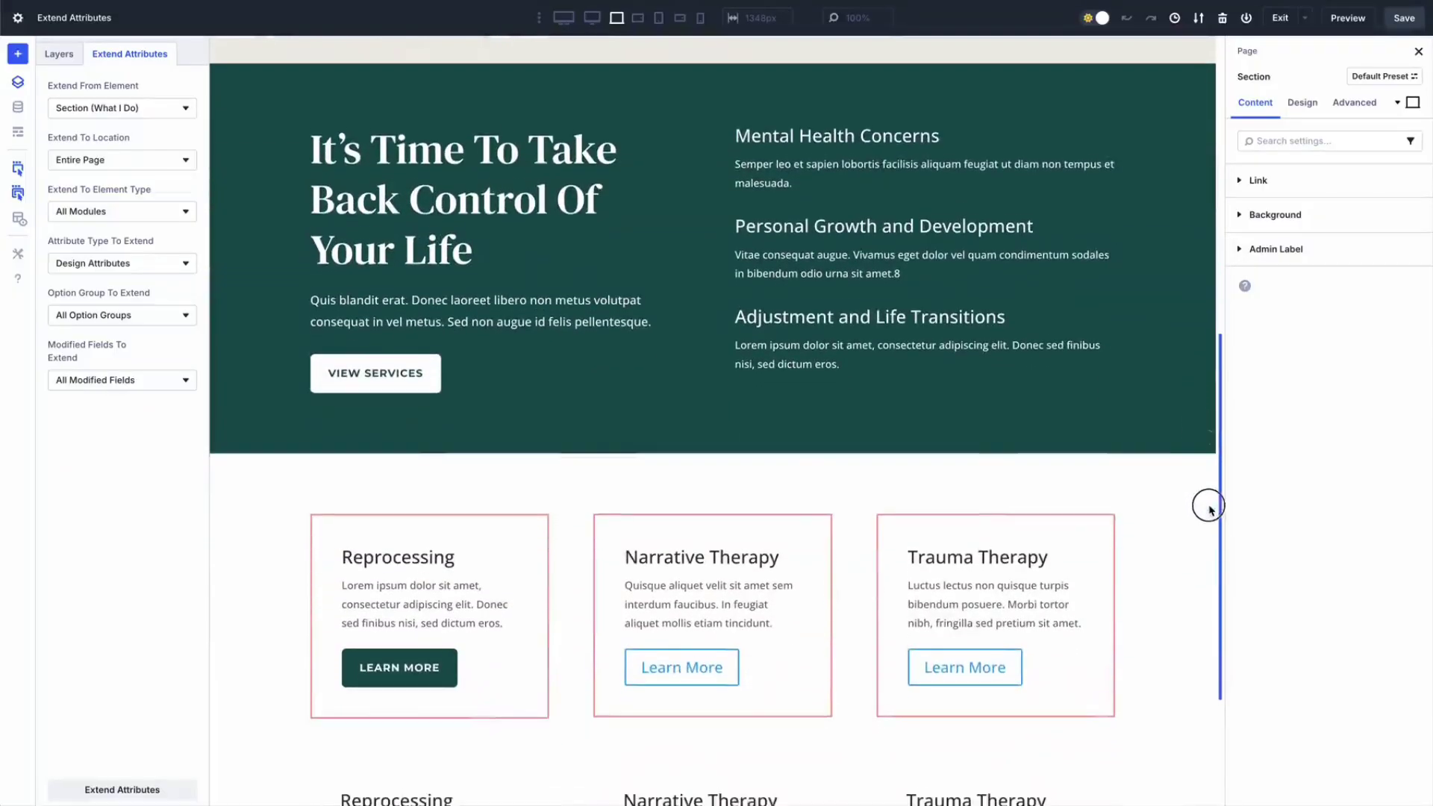
Extend the hero heading's Heading Font to all headings on the page.
scroll(1209, 505, down, 2)
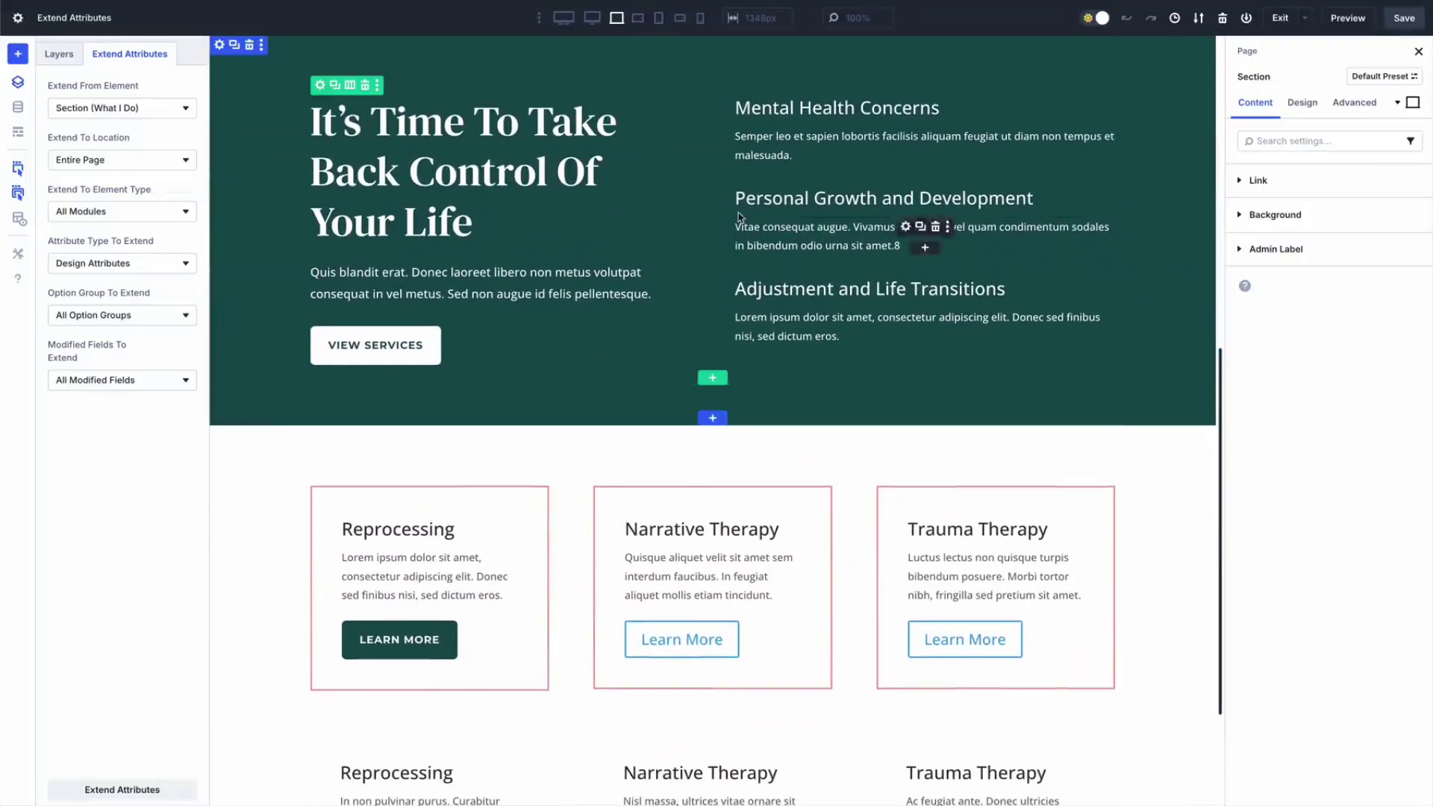
click(410, 157)
click(119, 380)
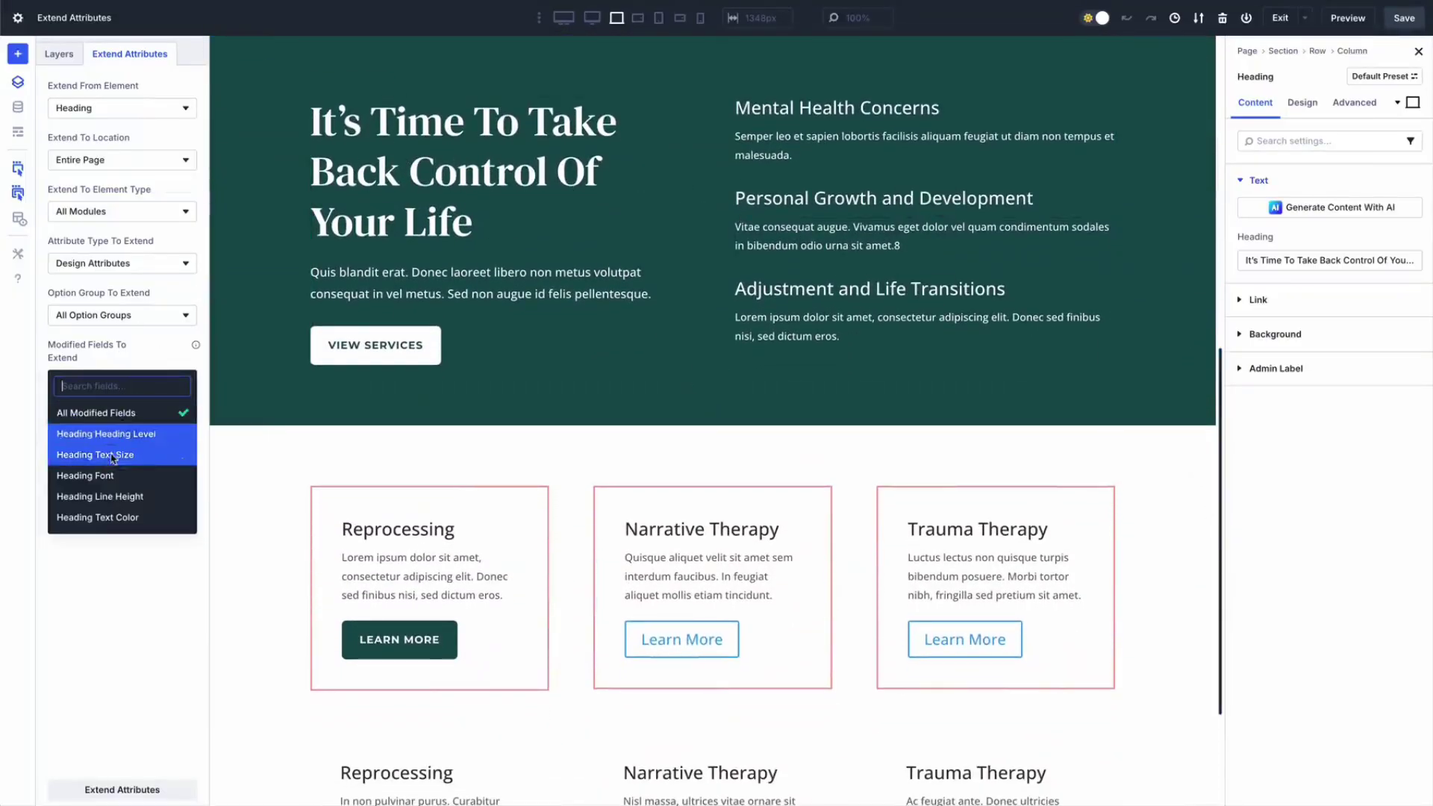
click(105, 481)
click(166, 790)
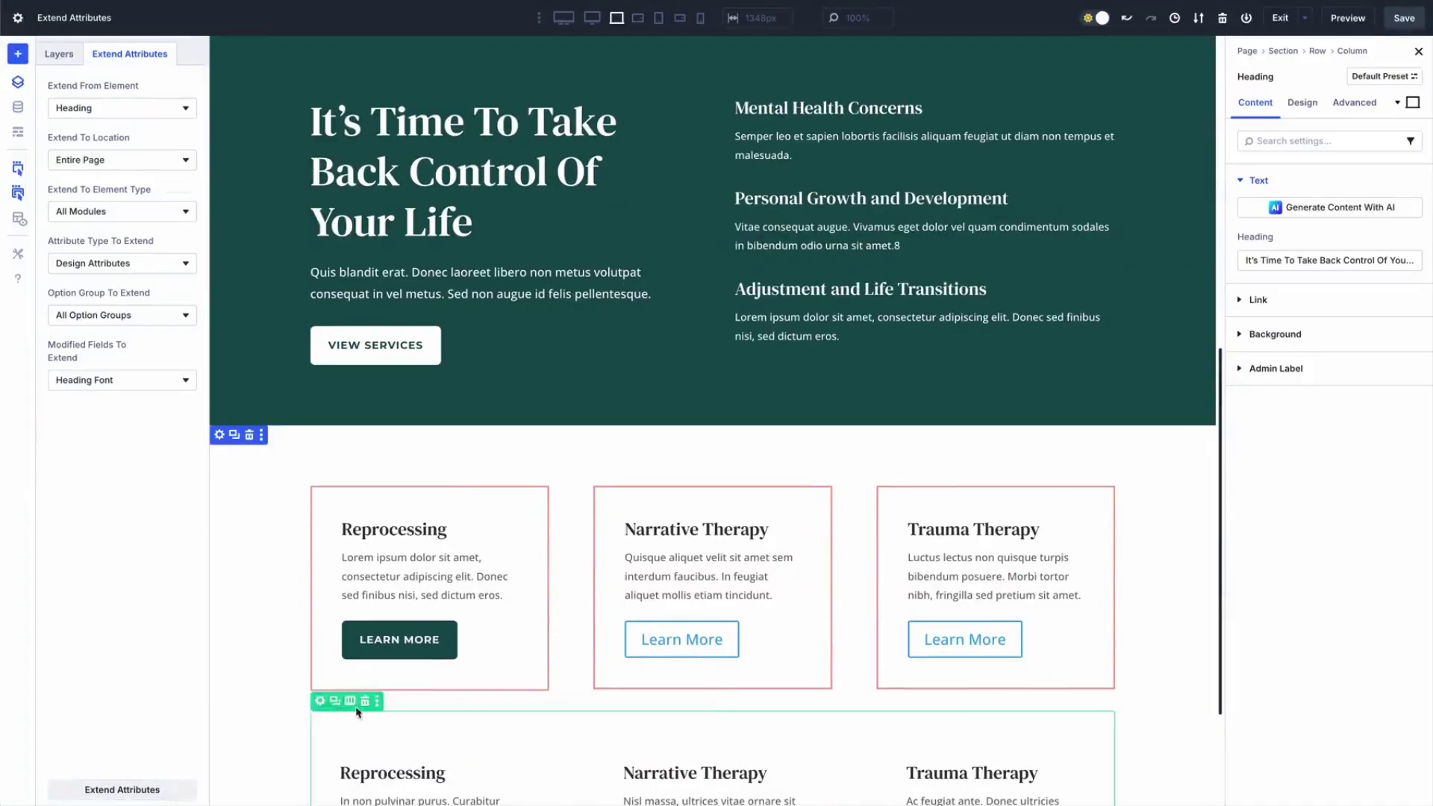
Extend the dark Learn More button style to Buttons in the current section.
click(433, 651)
scroll(1215, 639, down, 3)
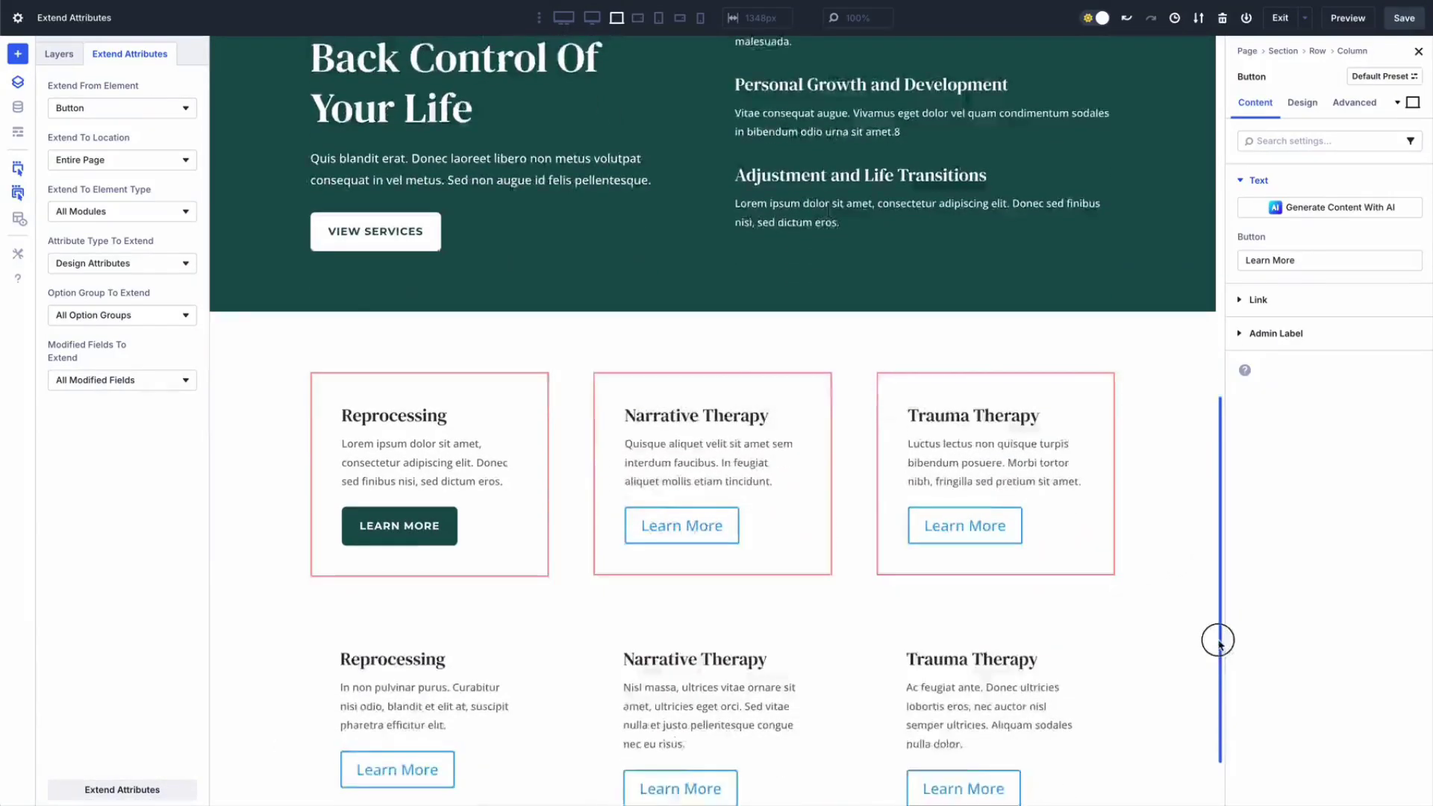
click(120, 211)
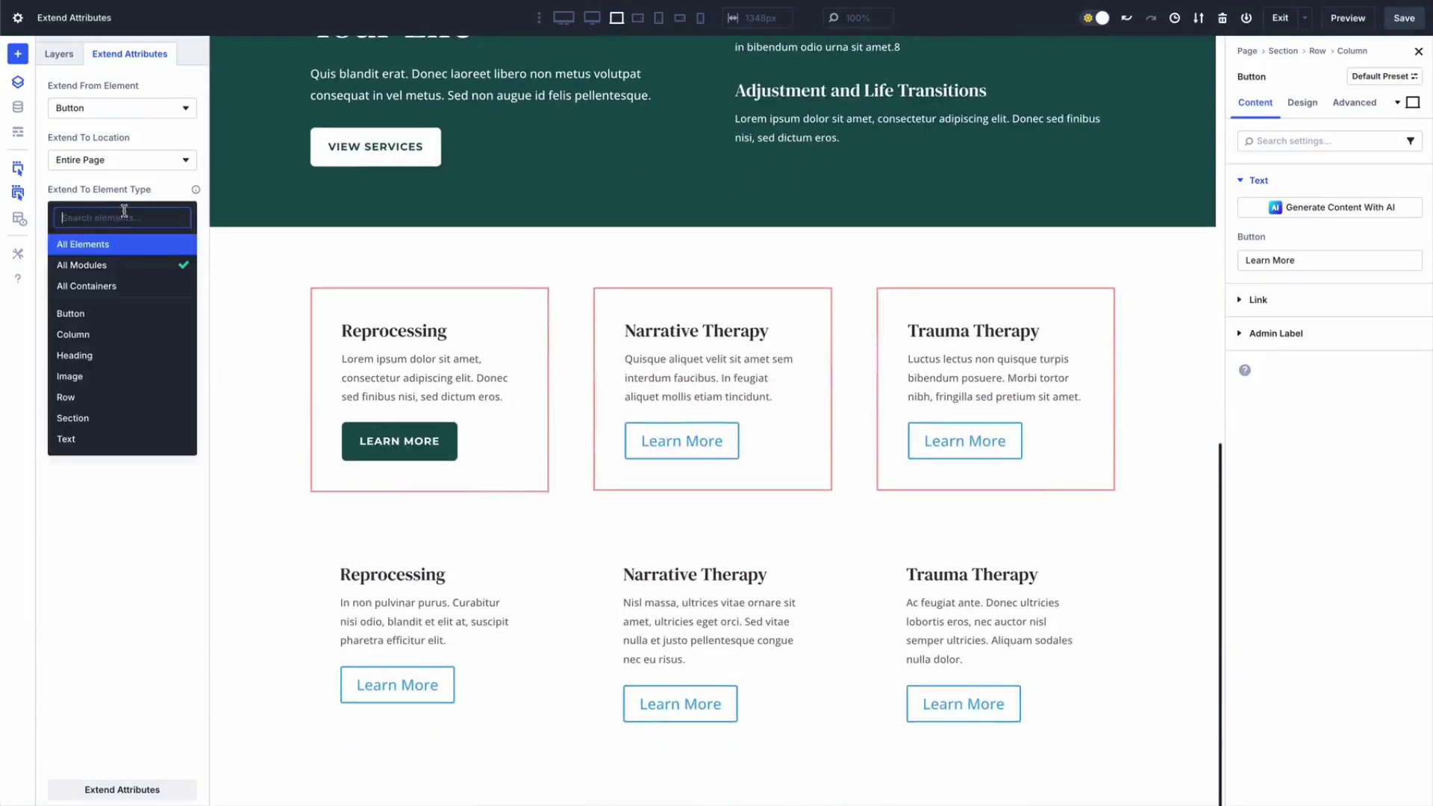
click(82, 311)
click(123, 163)
click(120, 231)
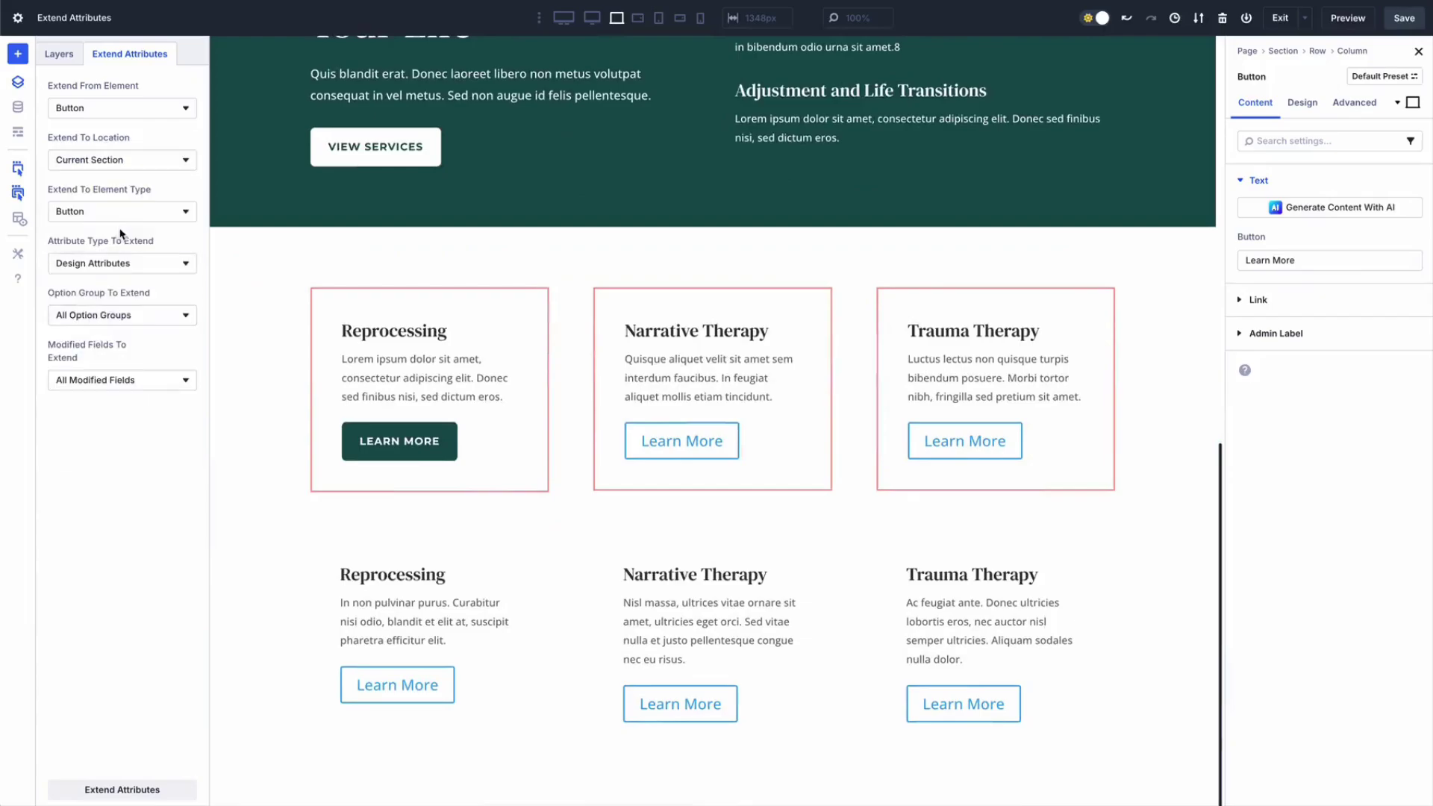
click(135, 792)
Extend the first Services column's pink Border to Columns in the current section.
click(59, 54)
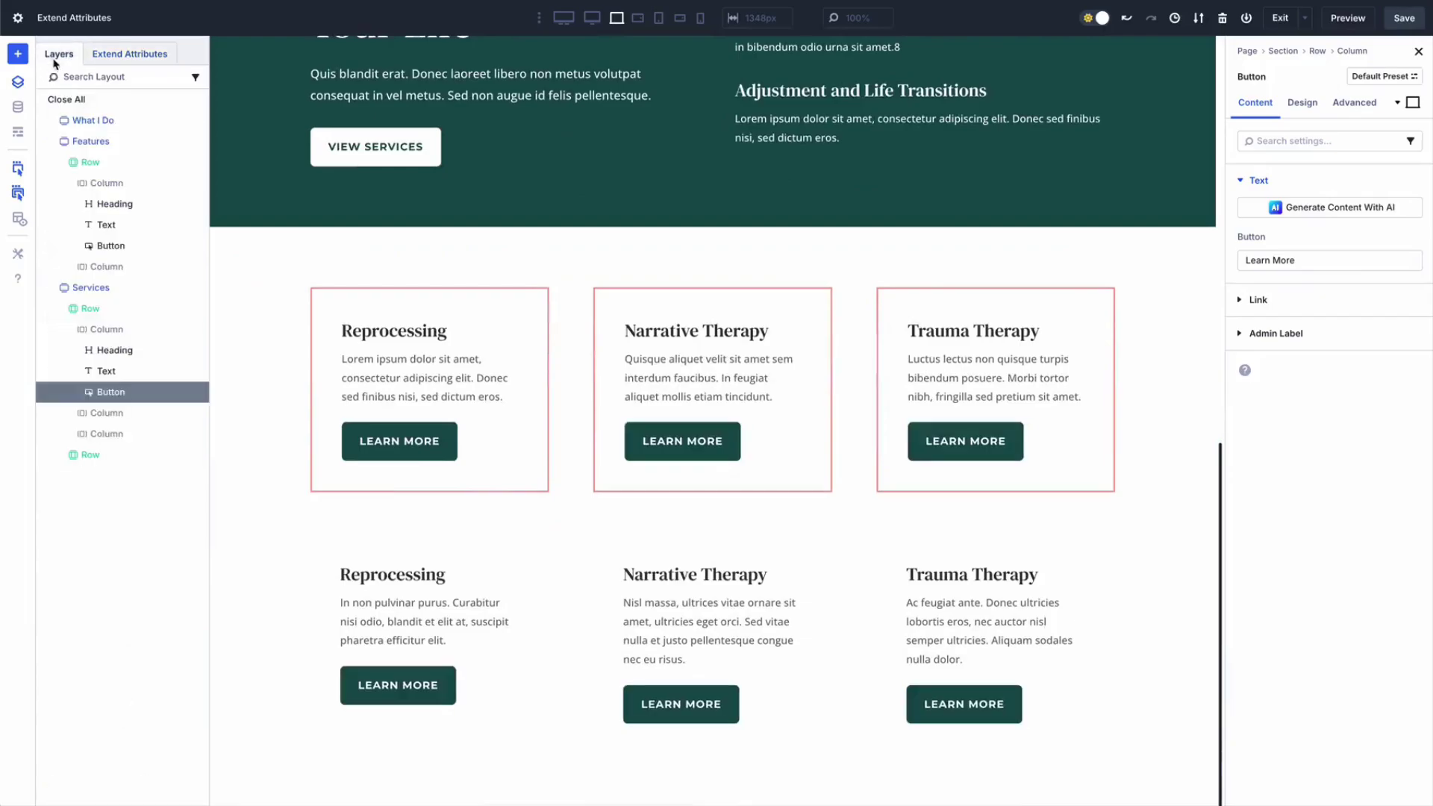
click(105, 330)
click(130, 55)
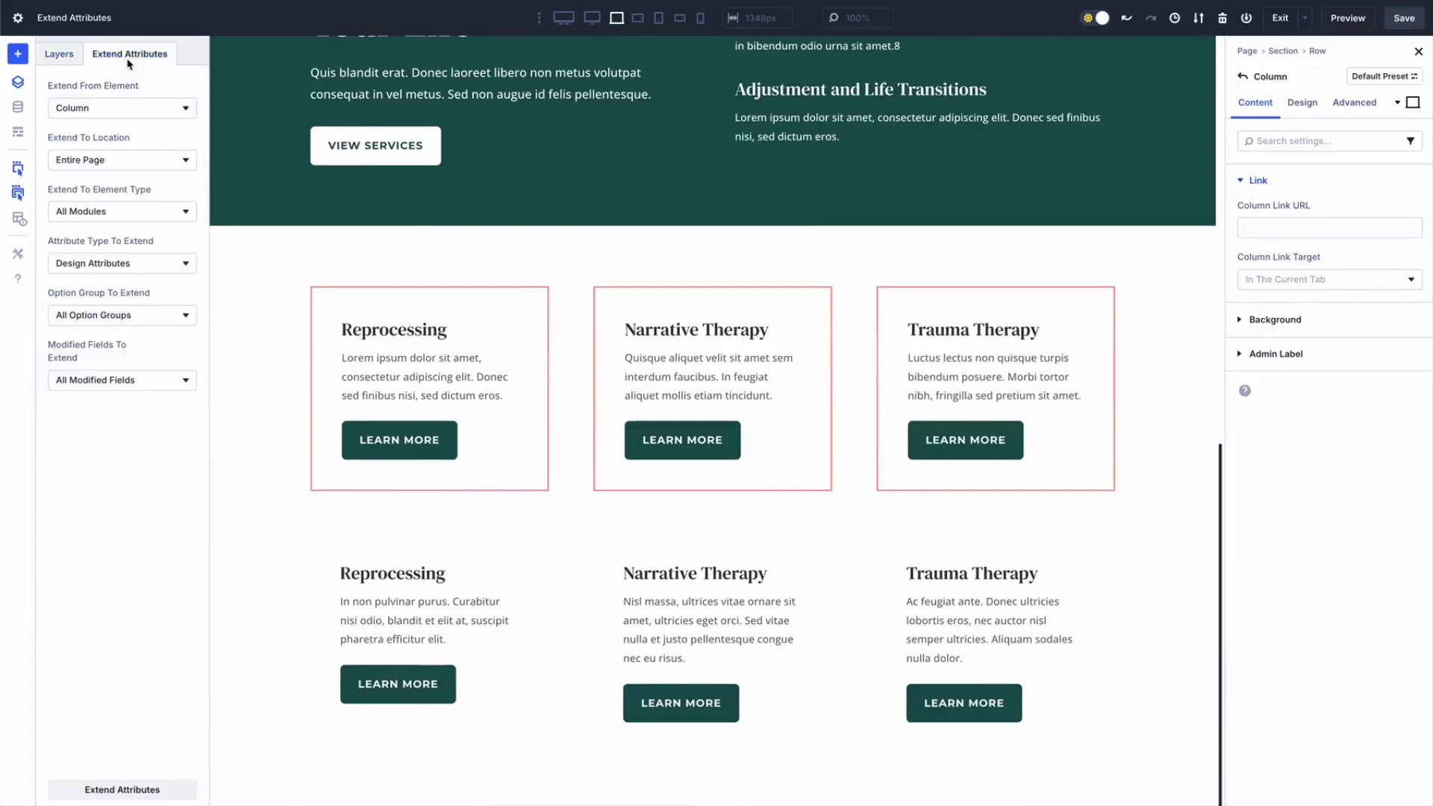
click(123, 314)
click(108, 411)
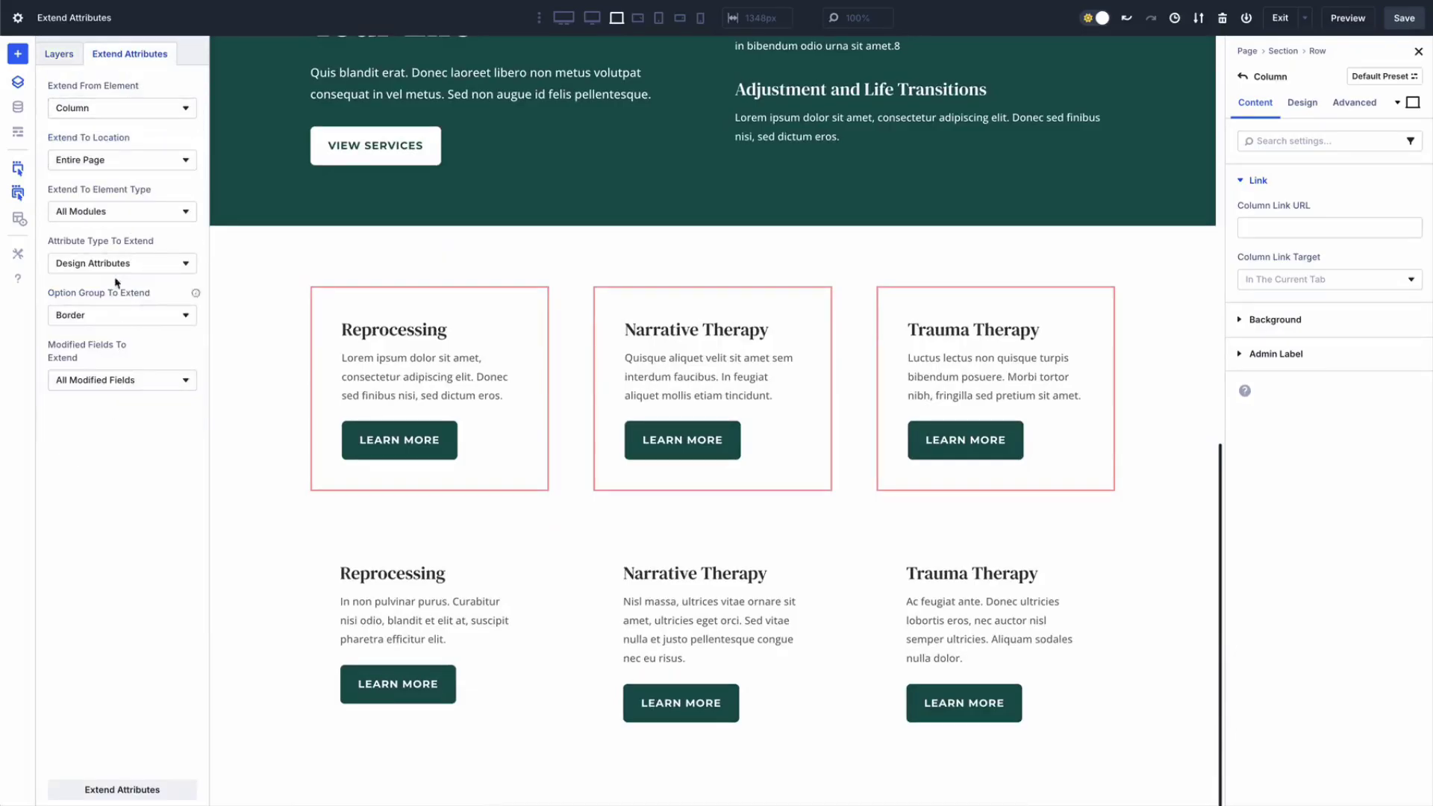
click(105, 211)
click(105, 331)
click(116, 160)
click(114, 208)
click(174, 789)
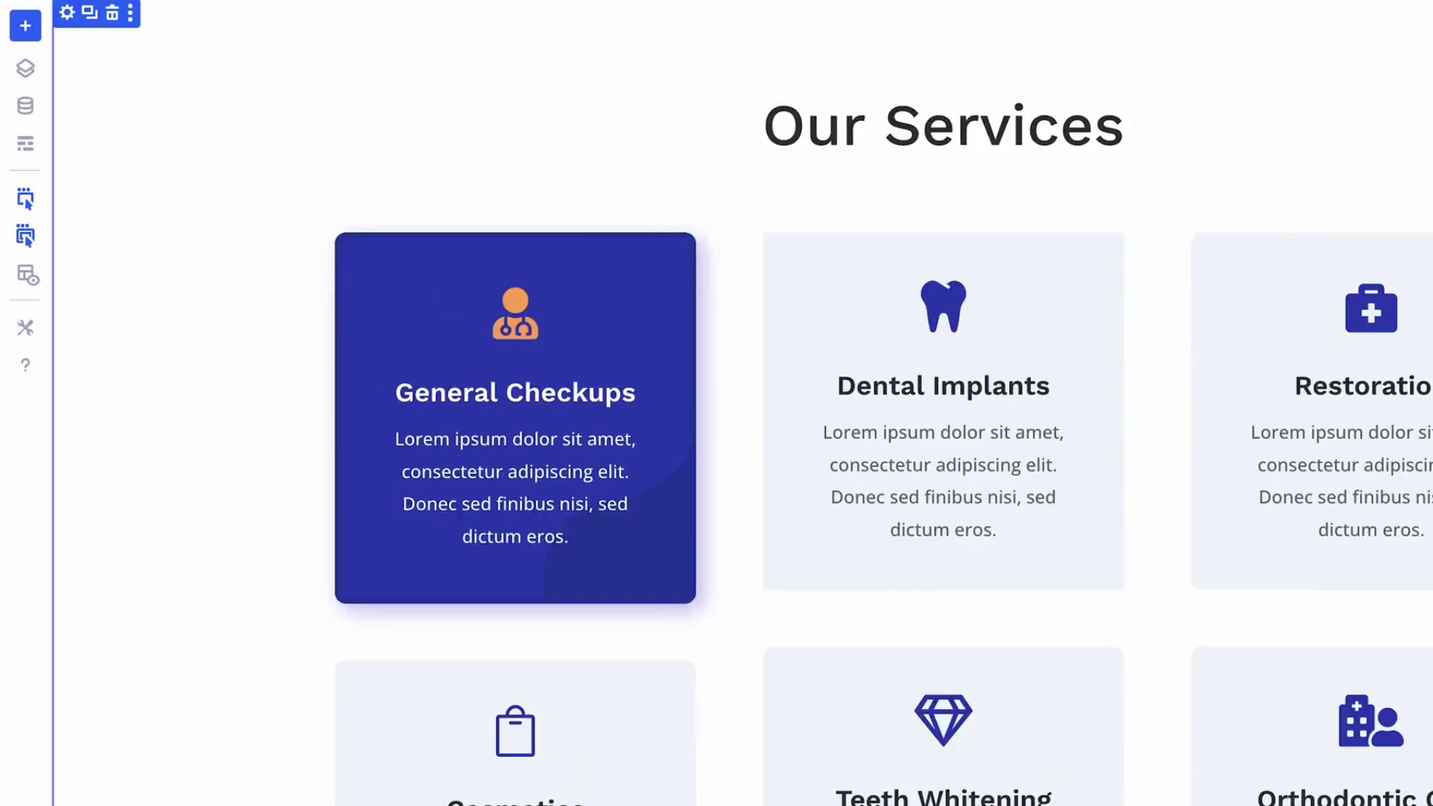
Extend all of the General Checkups blurb's attributes to the other cards in its row.
right_click(617, 414)
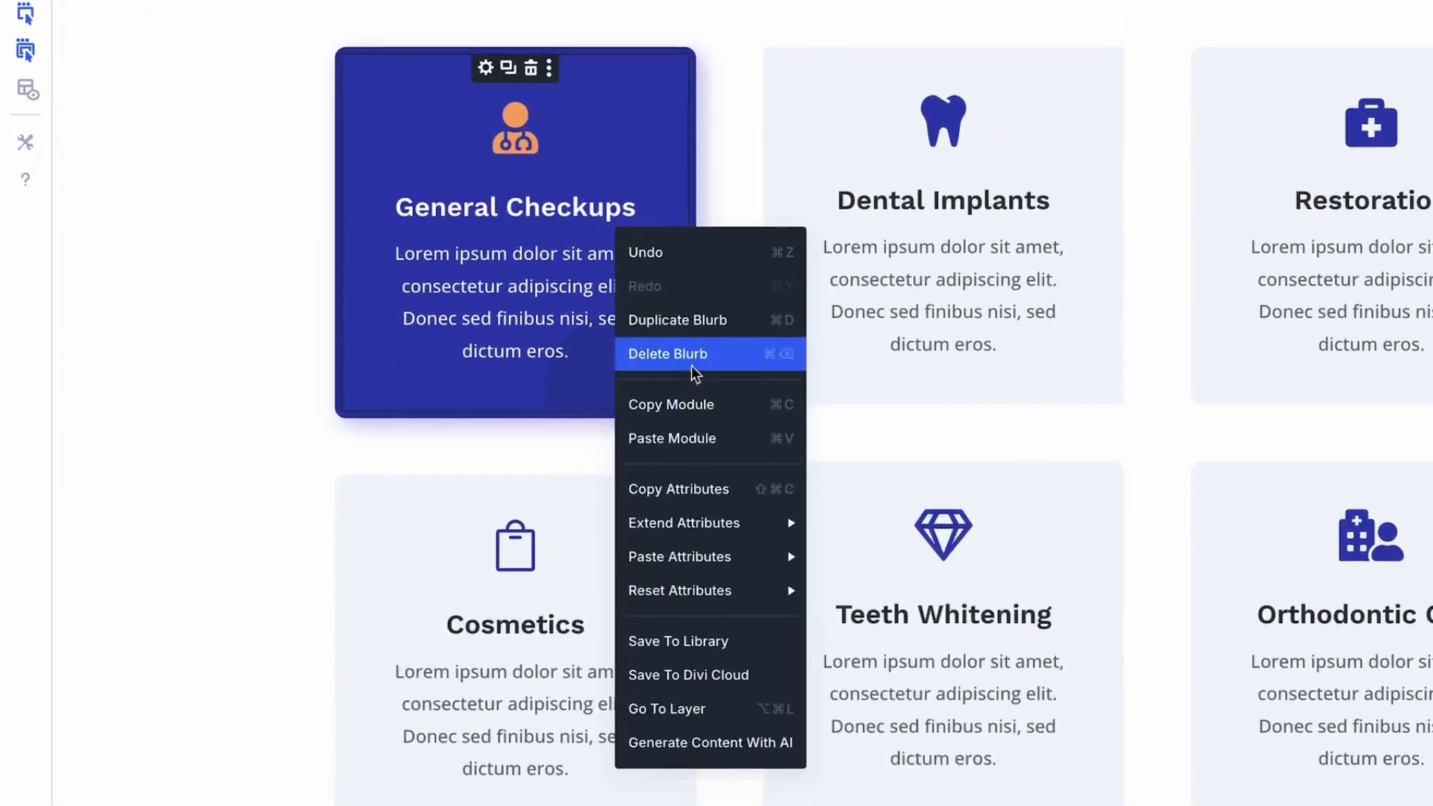
mouse_move(746, 522)
click(905, 533)
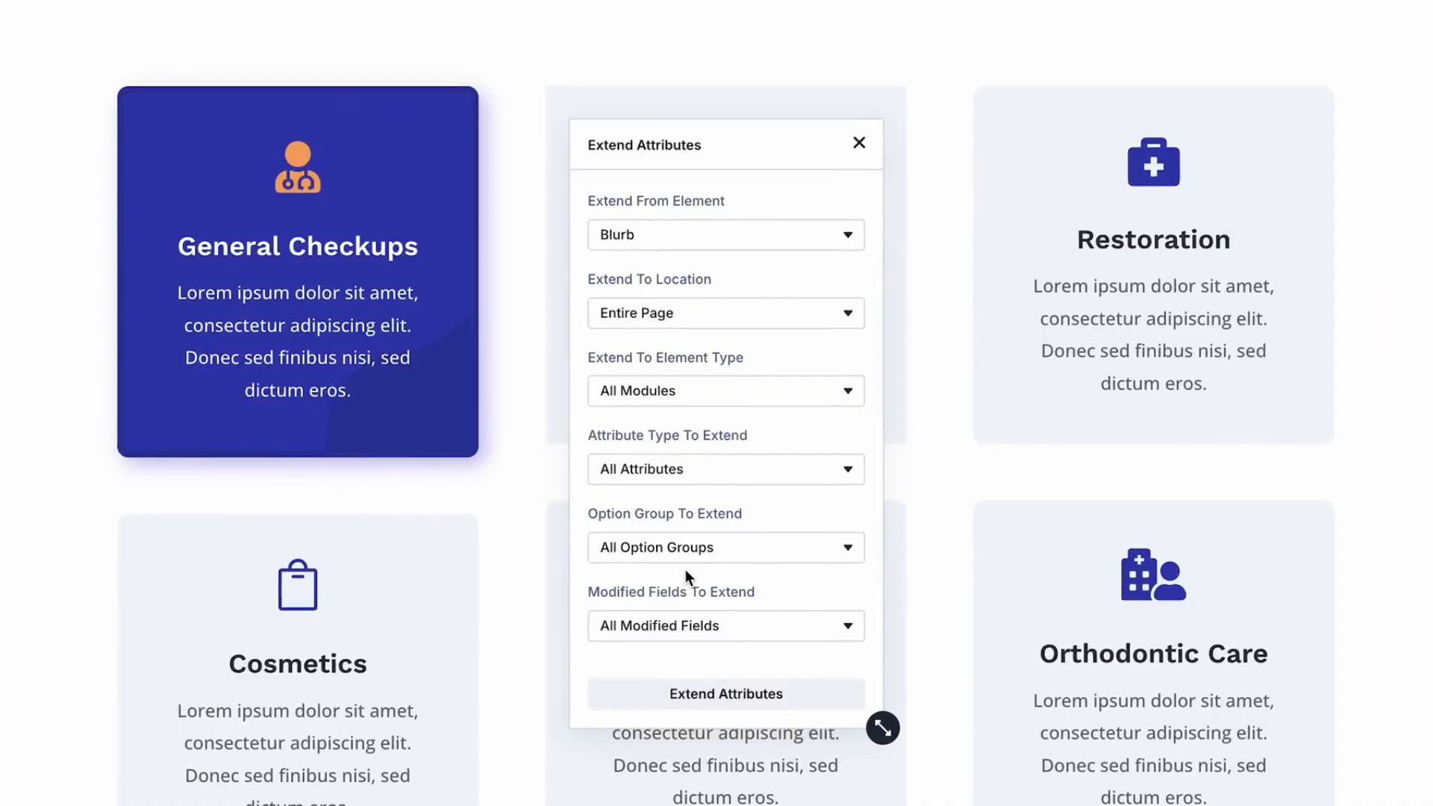
click(780, 313)
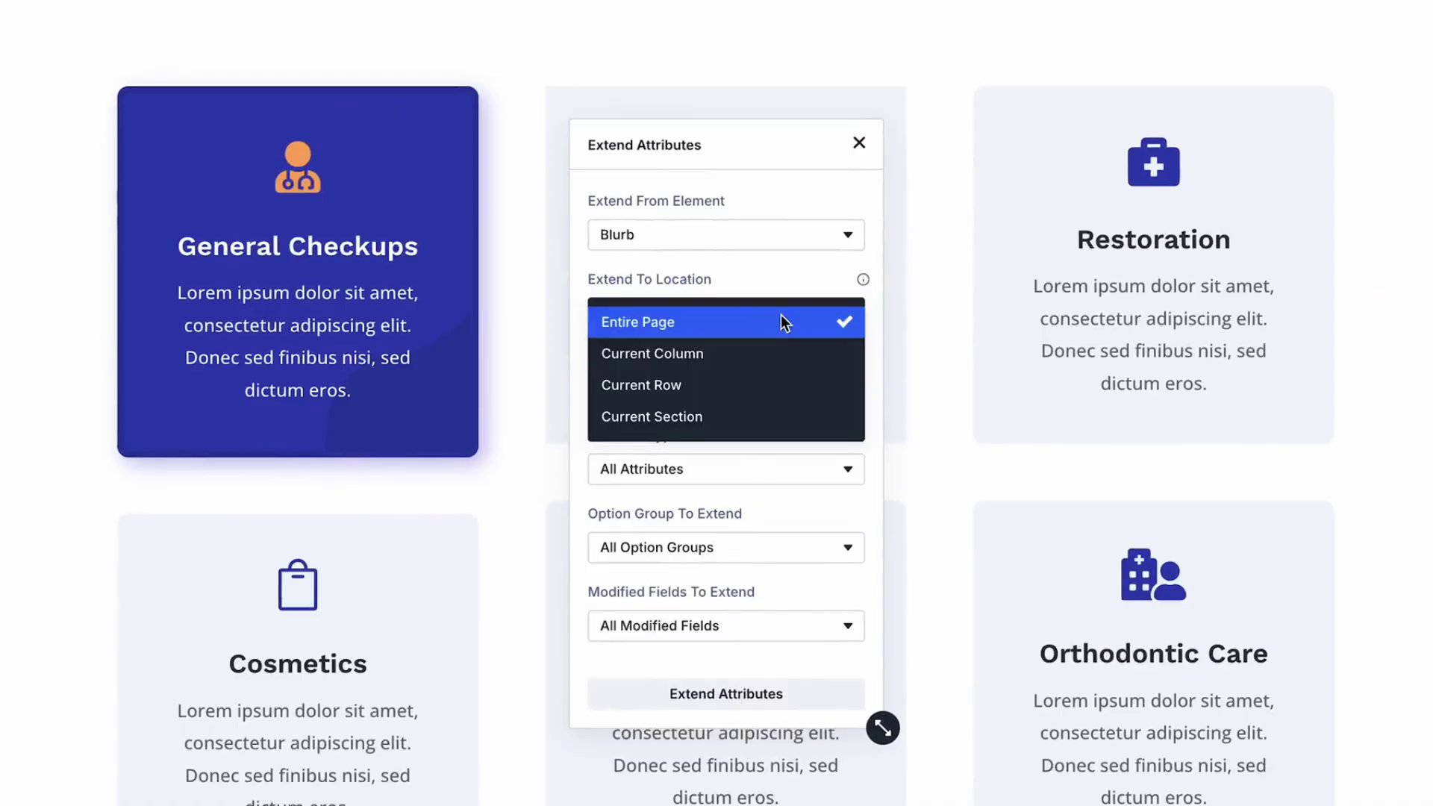
click(736, 383)
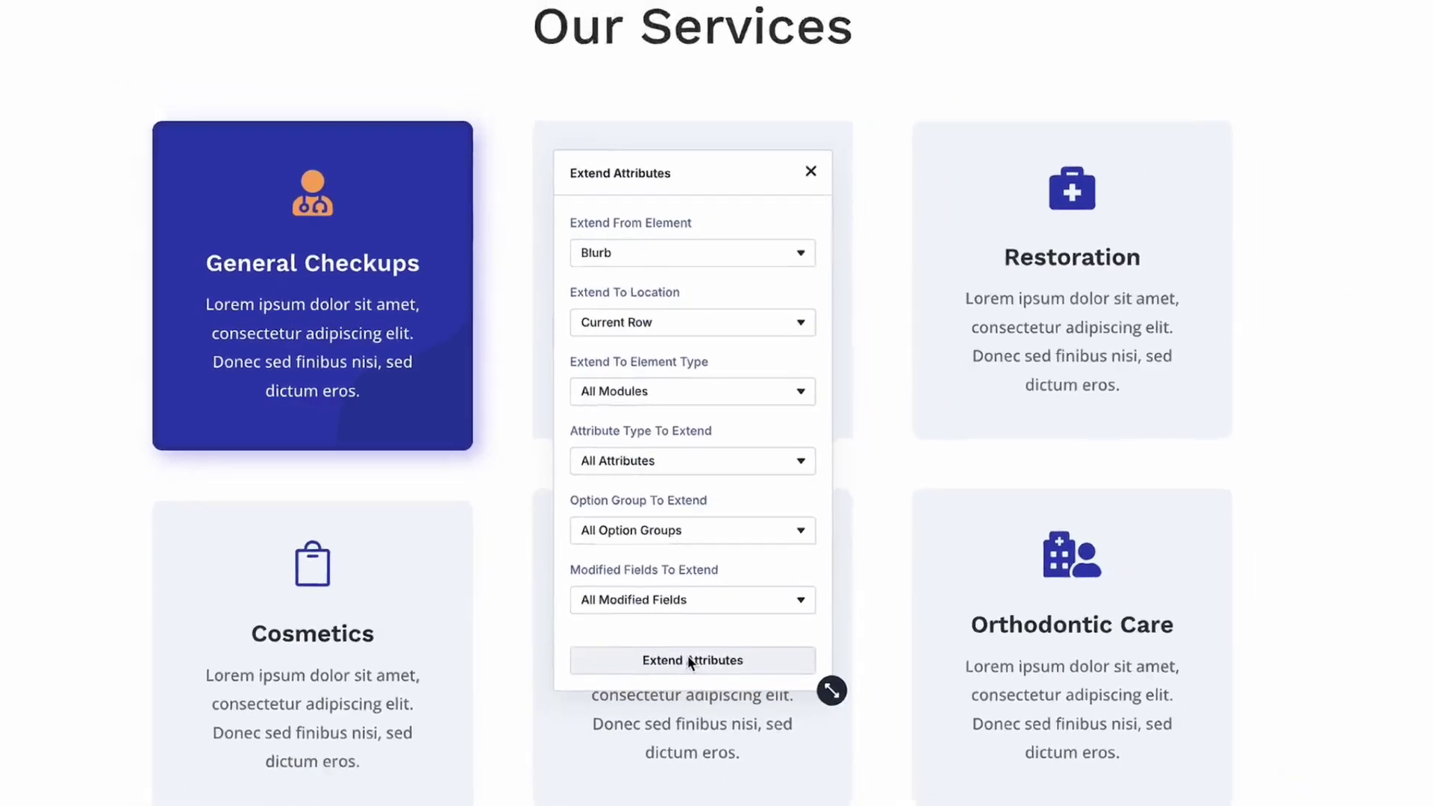
click(691, 660)
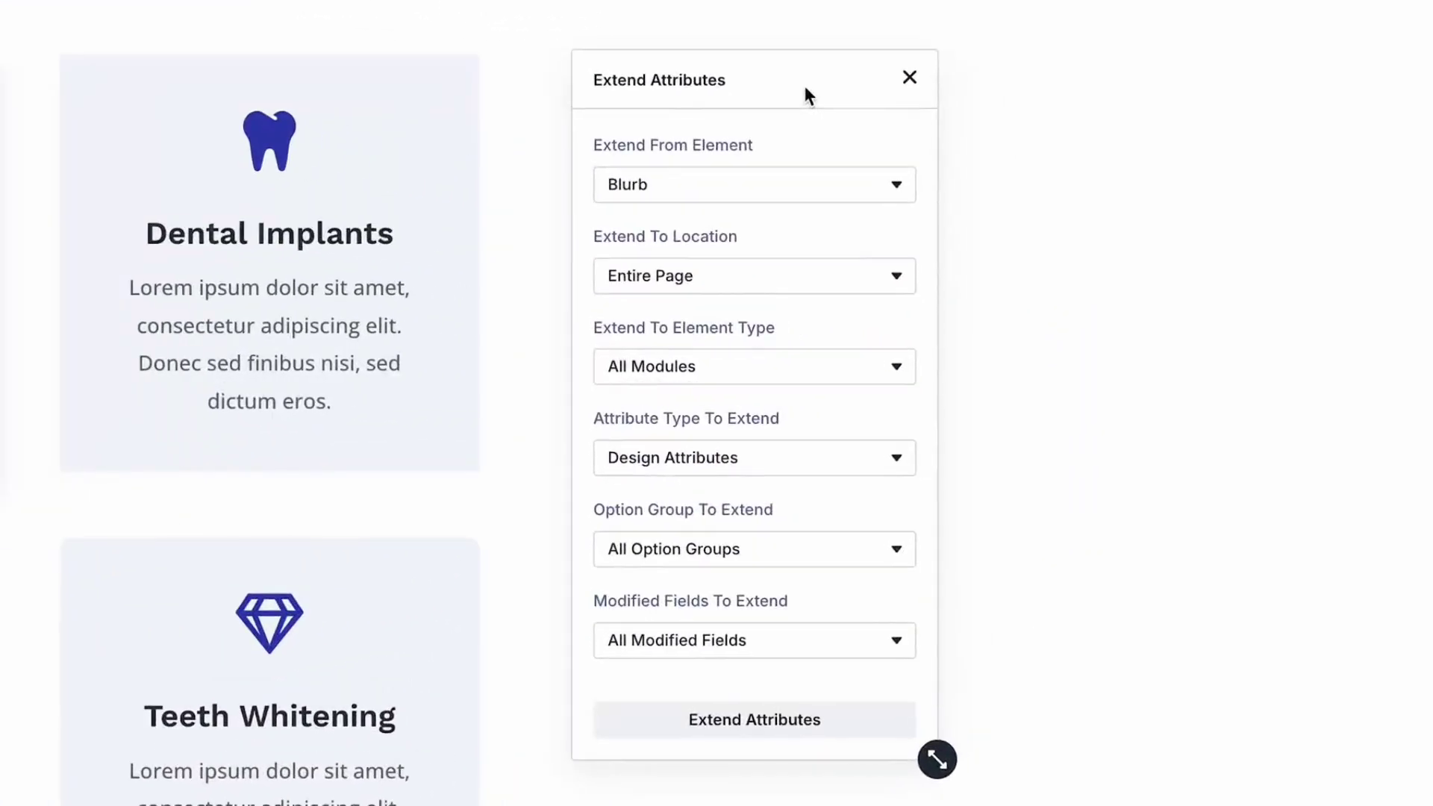
Target All Containers in Current Section, extending only the Background Image field.
click(851, 277)
click(789, 390)
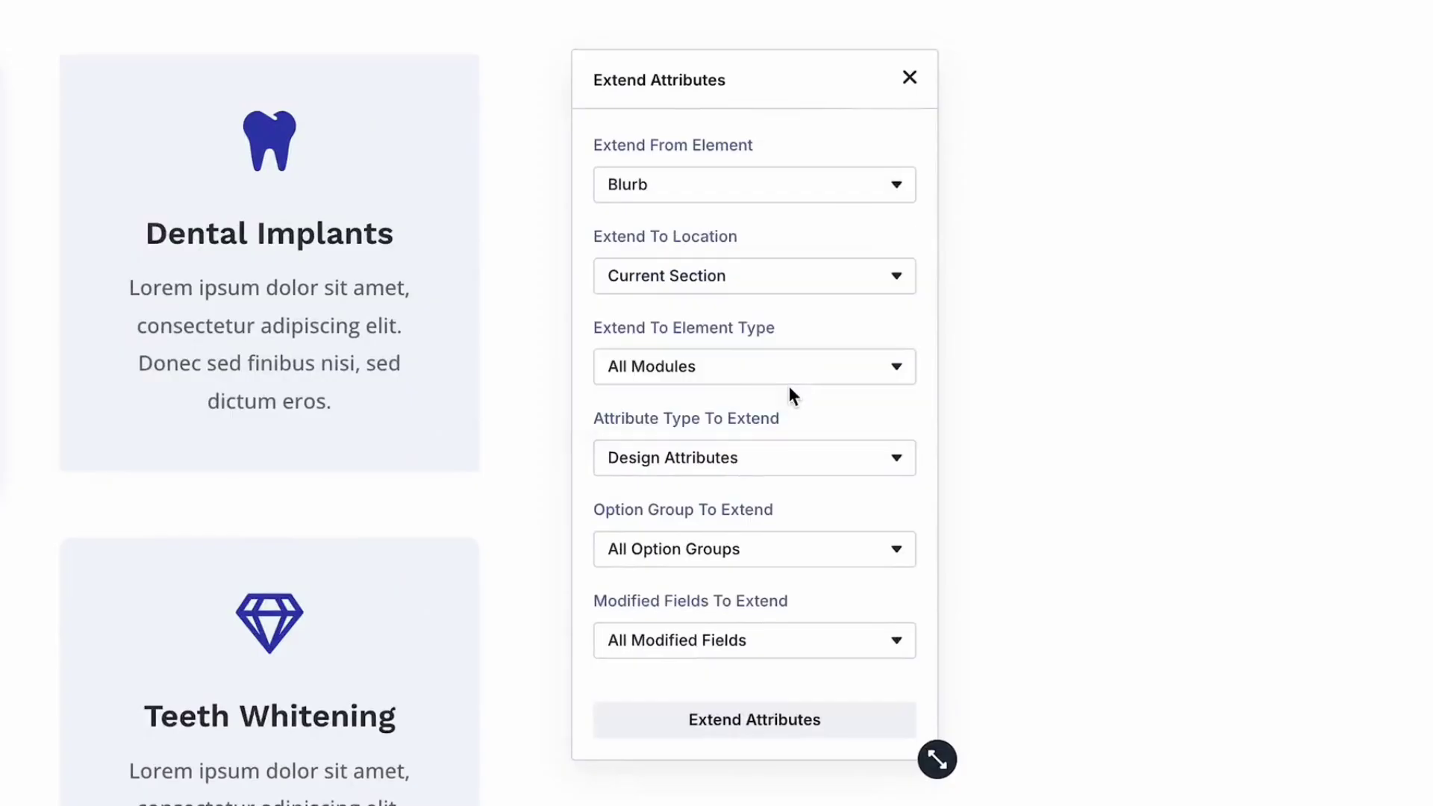
click(849, 371)
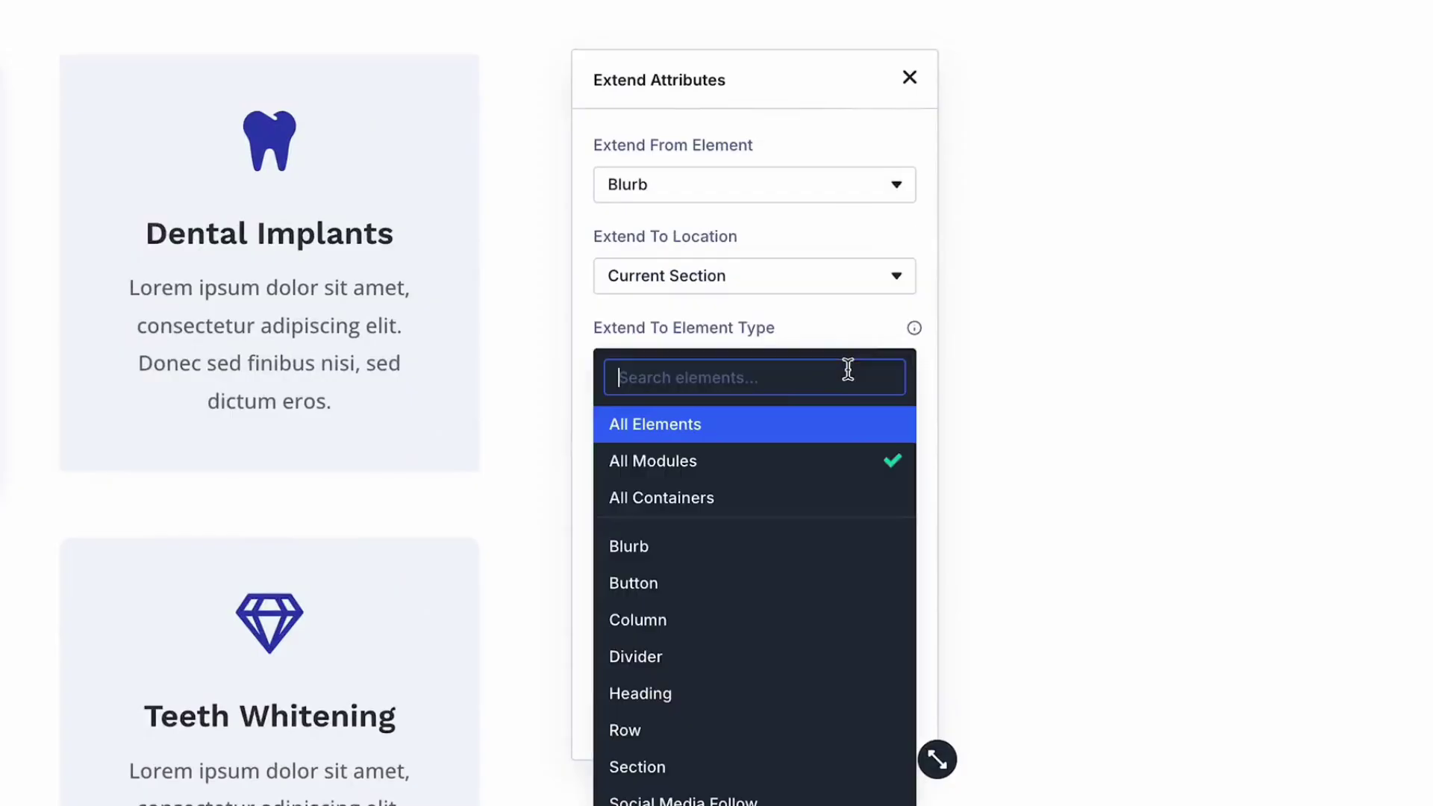
click(720, 497)
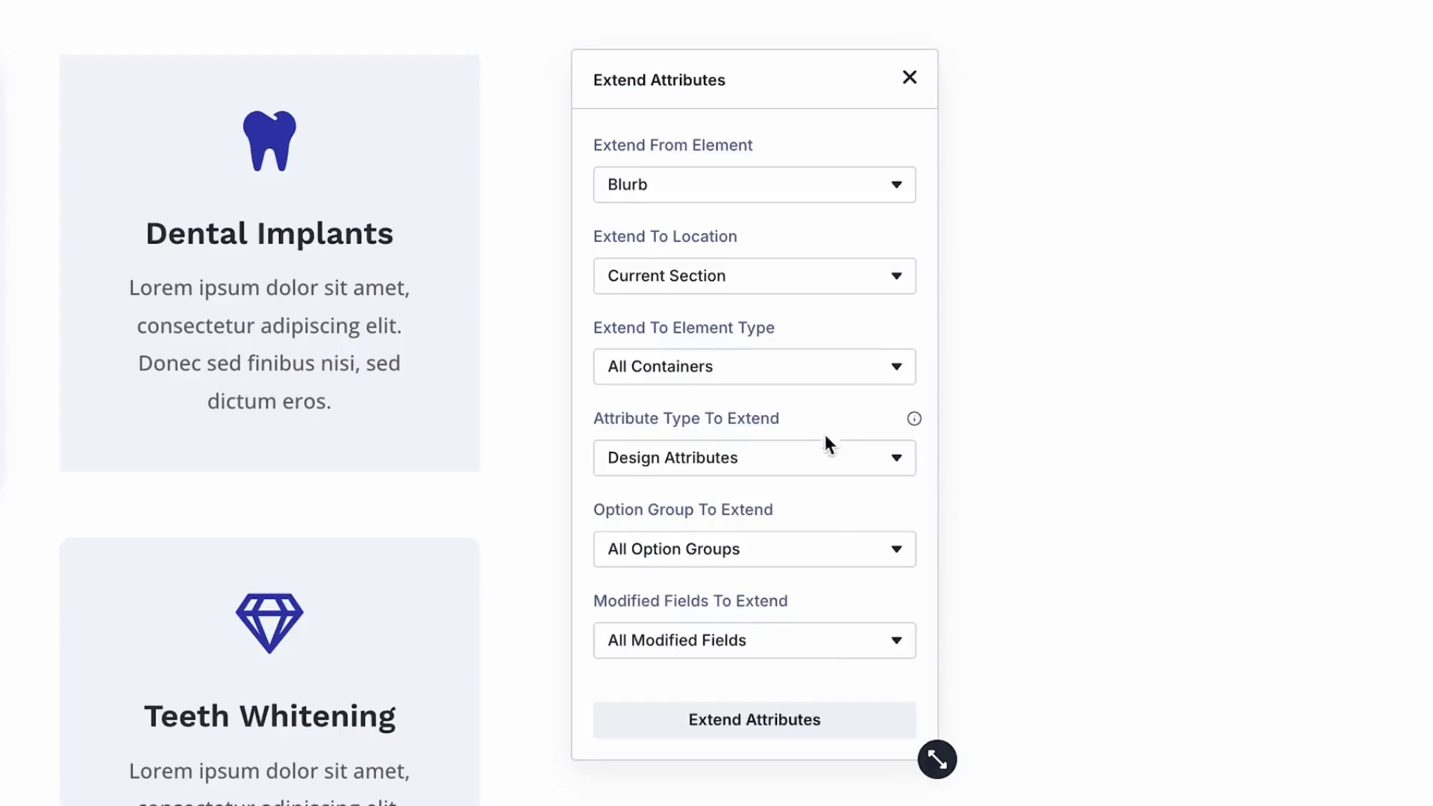
click(781, 640)
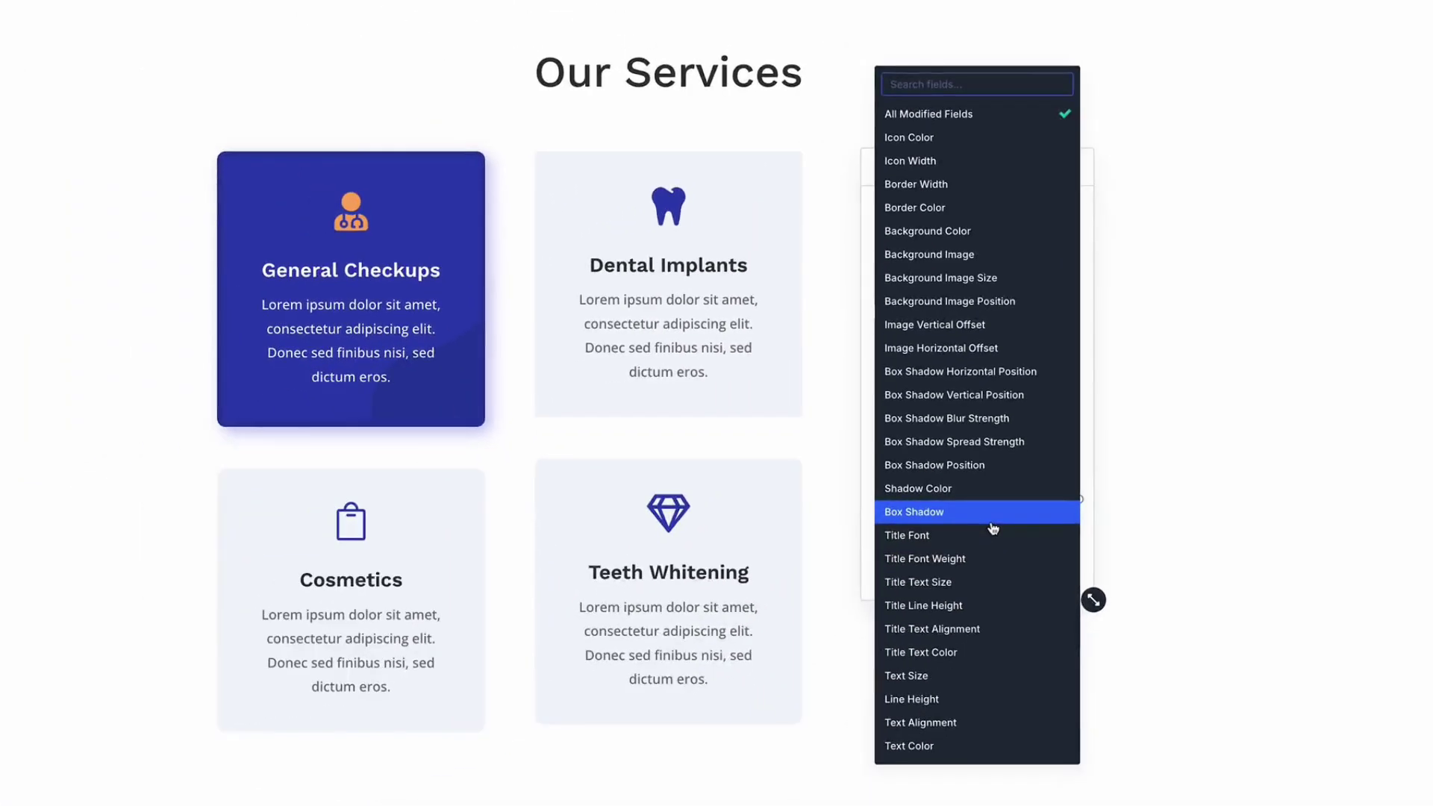
text(back)
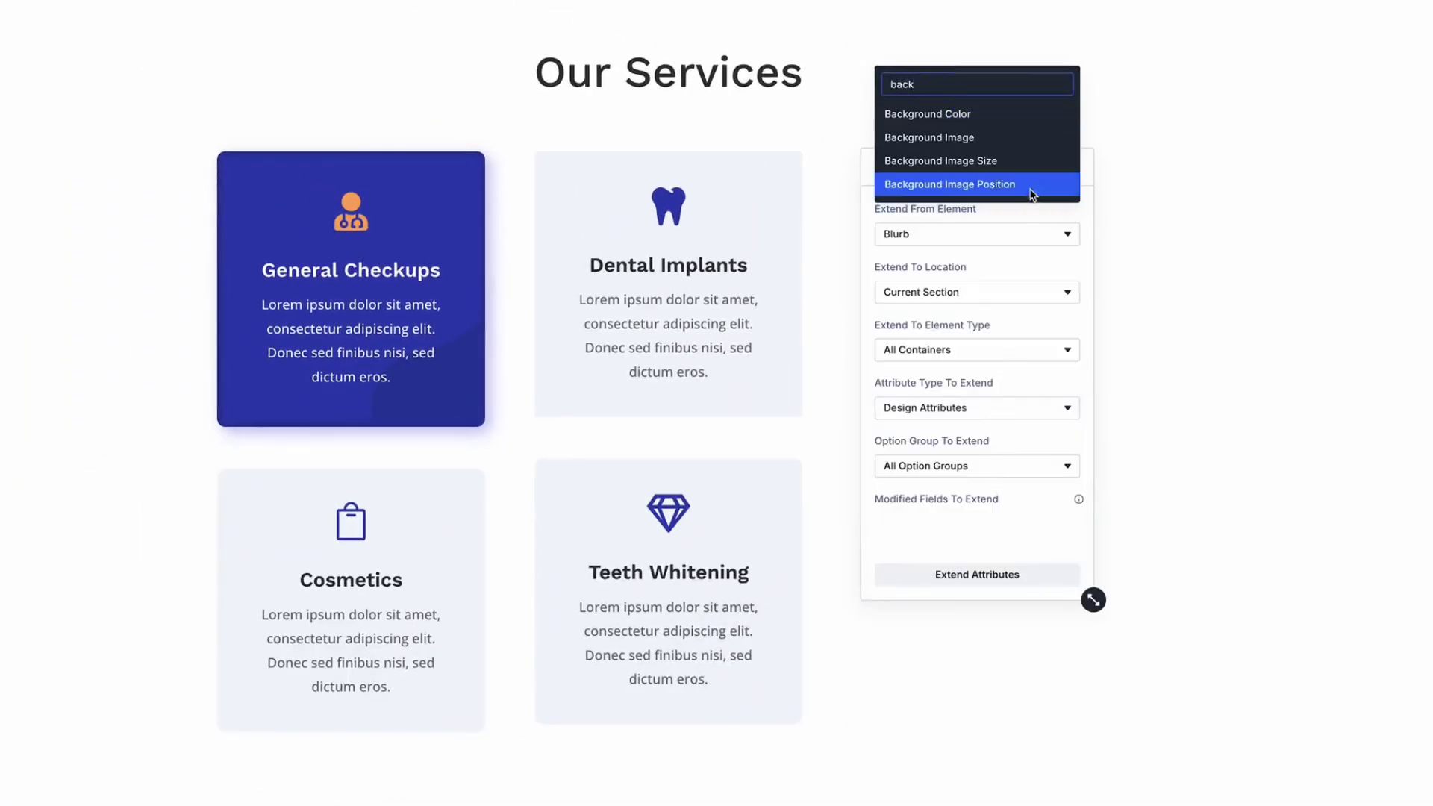
click(1026, 142)
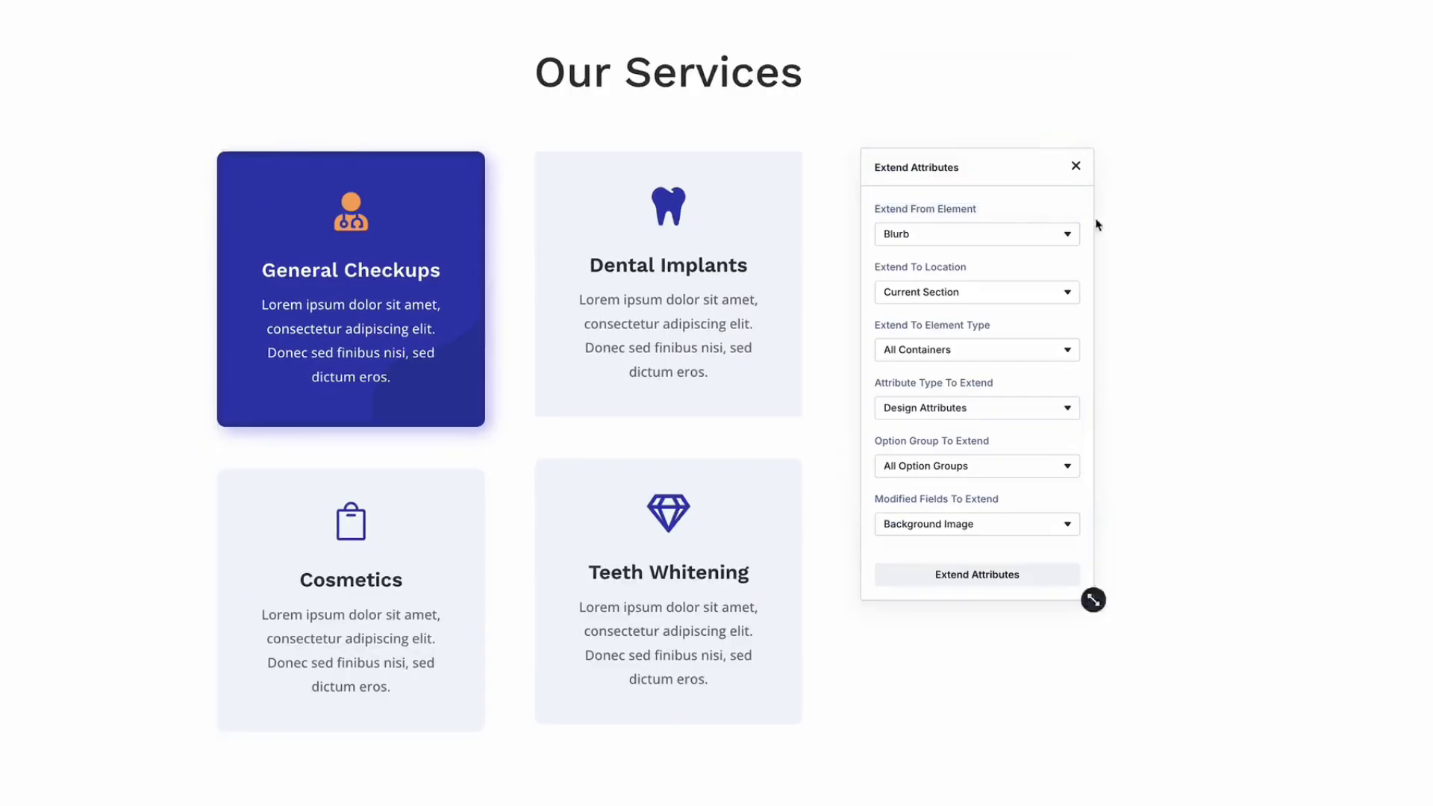